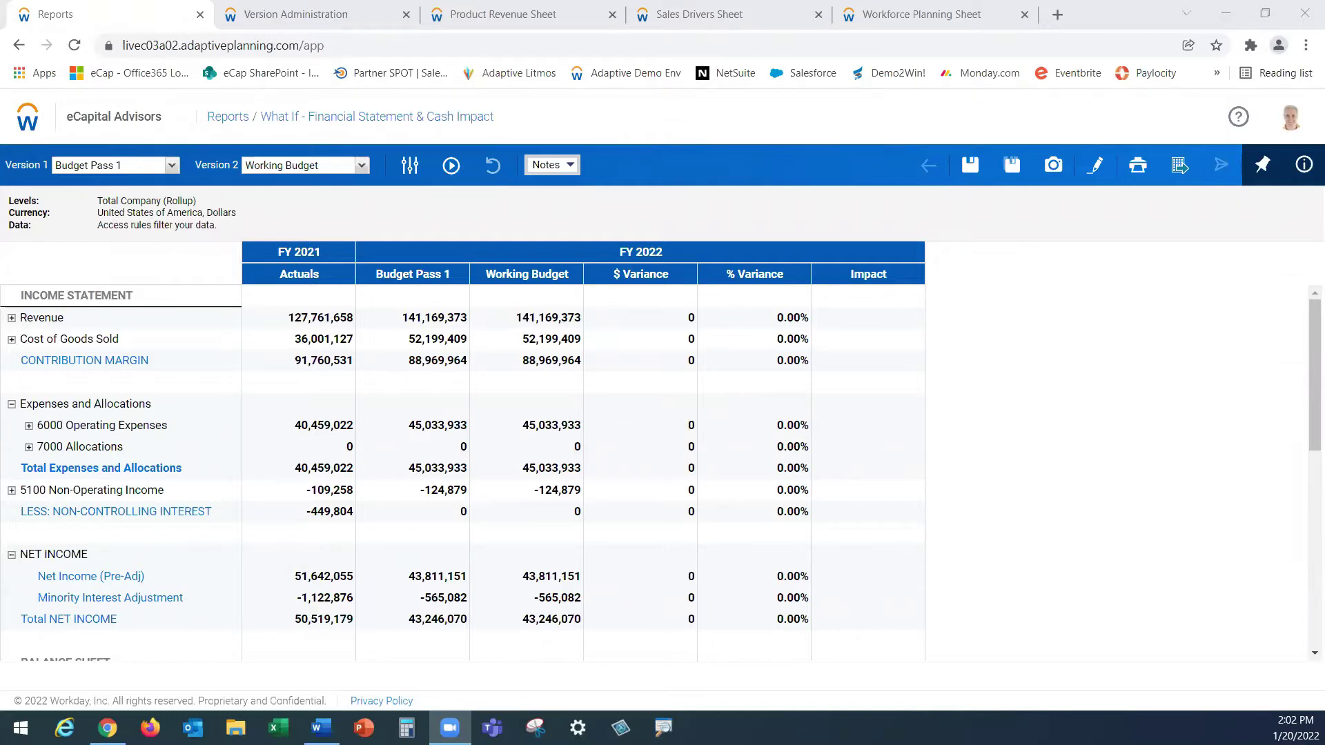
{"action": "left_click", "coordinate": [328, 19]}
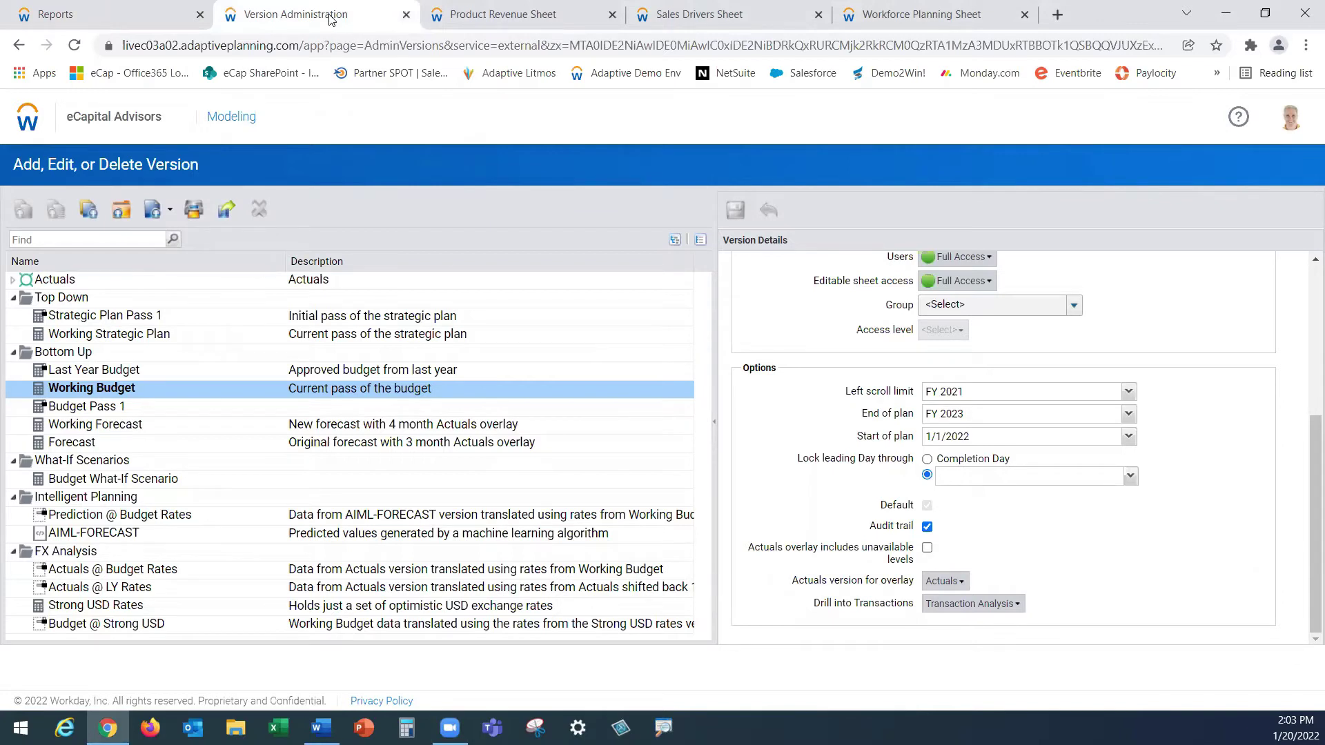
{"action": "left_click", "coordinate": [247, 362]}
Create a plan version named 'What-if' below Working Budget, keeping administrator access at Full Access.
{"action": "left_click", "coordinate": [154, 210]}
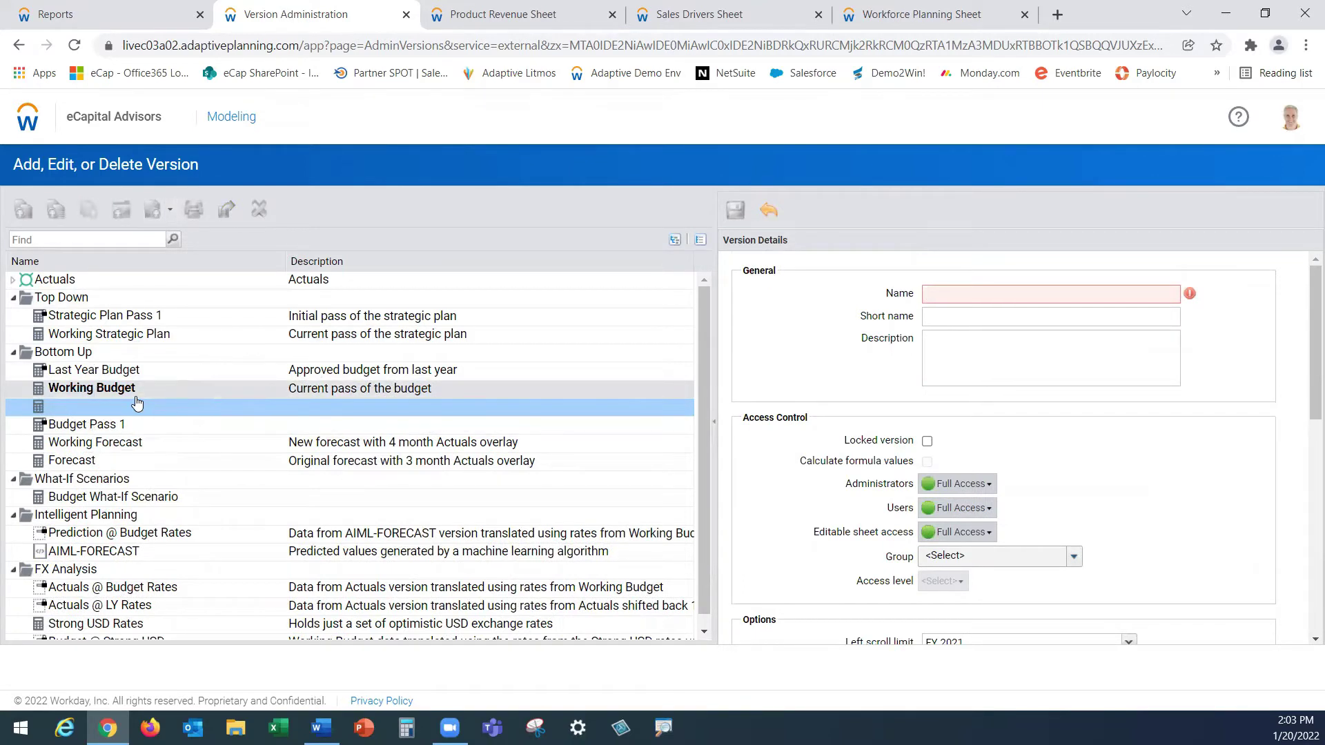
{"action": "type", "text": "What-if"}
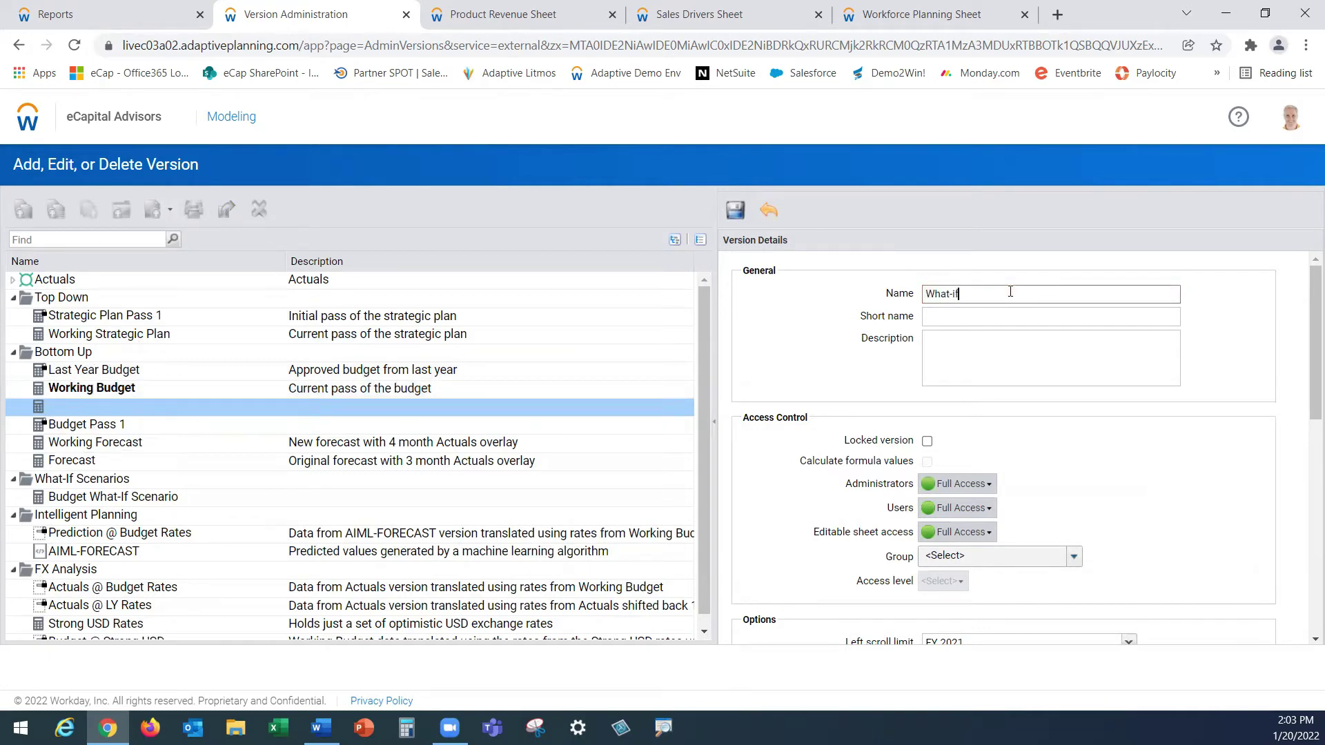
{"action": "left_click", "coordinate": [991, 325]}
{"action": "left_click", "coordinate": [992, 347]}
{"action": "left_click", "coordinate": [990, 486]}
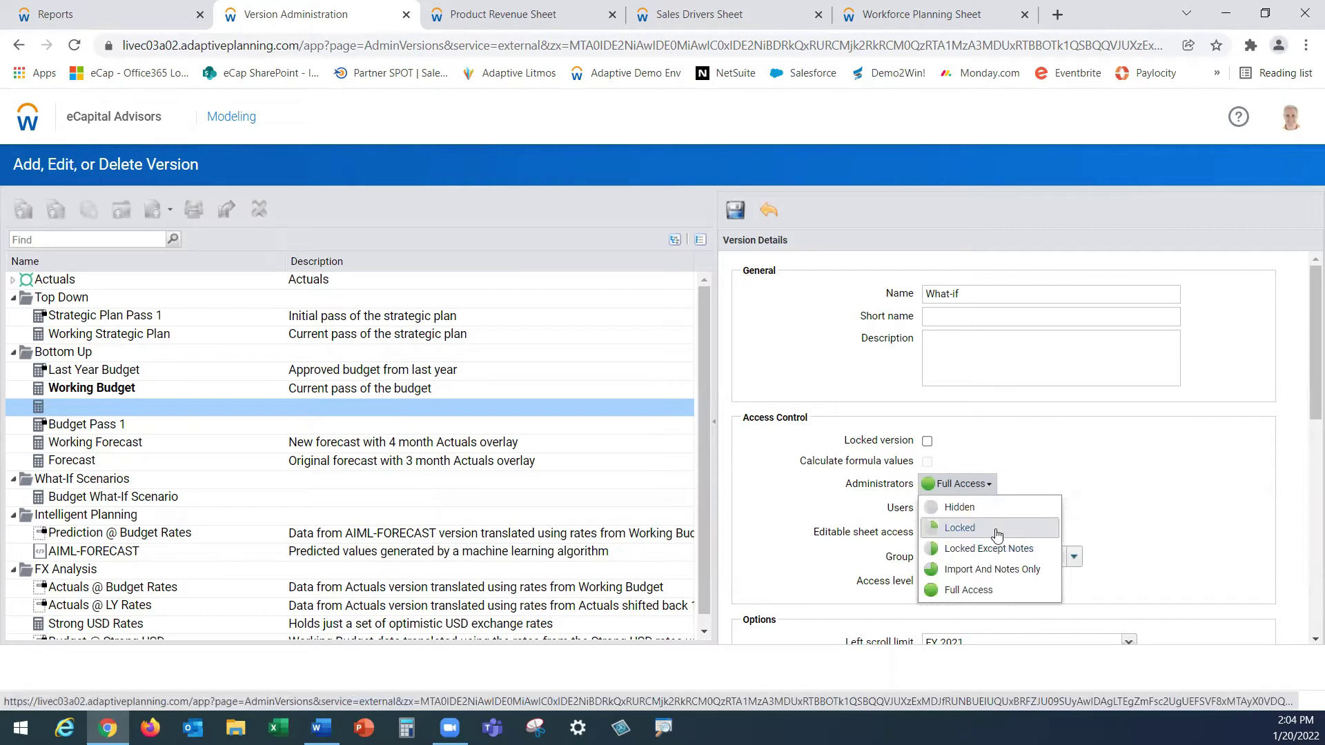
{"action": "left_click", "coordinate": [1053, 451]}
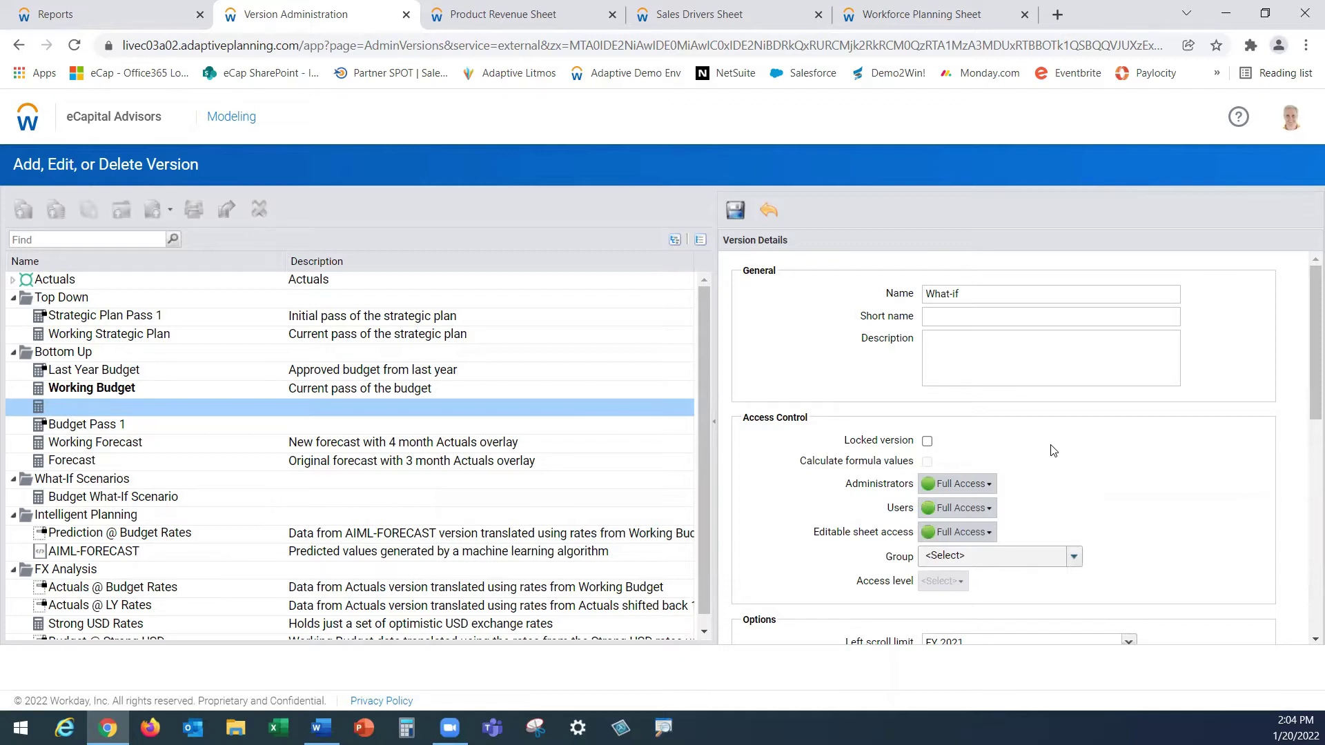
Set What-if to start as a copy of Working Budget and save the new version.
{"action": "scroll", "coordinate": [1054, 451], "scroll_direction": "down", "scroll_amount": 3}
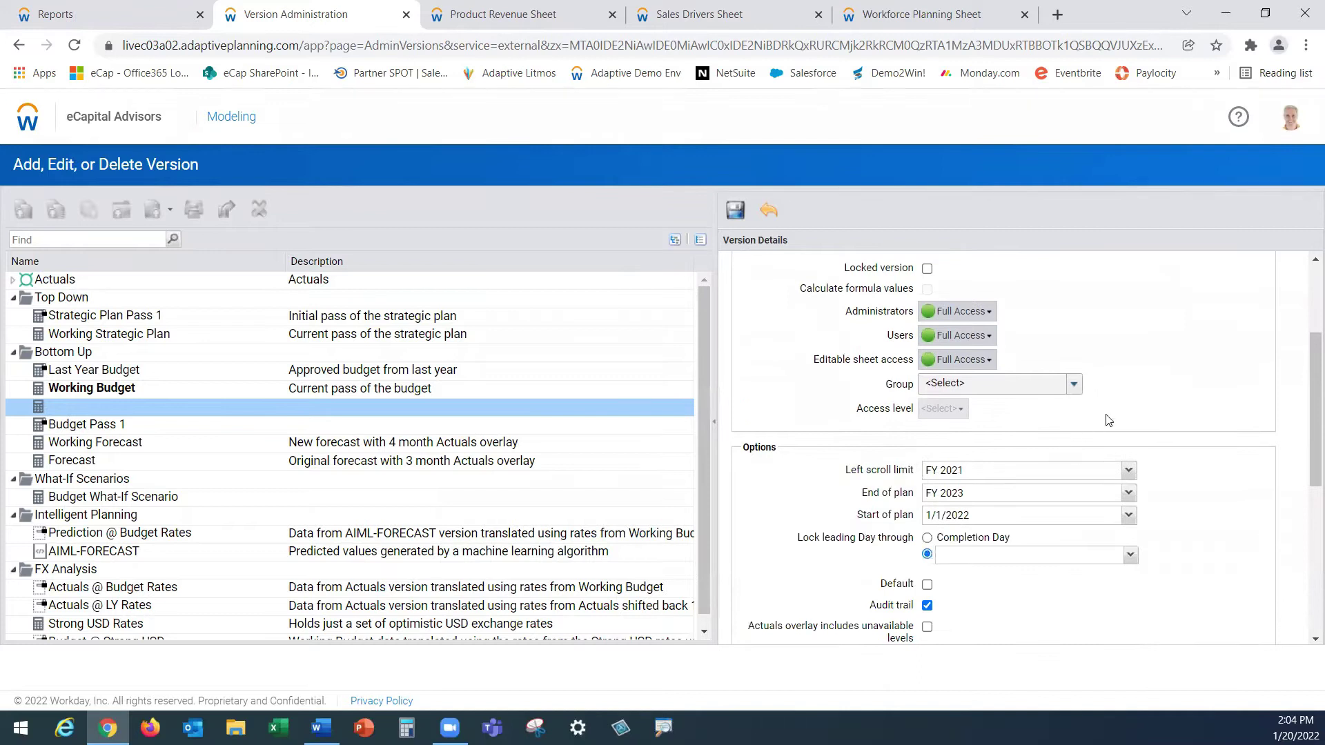
{"action": "scroll", "coordinate": [1108, 420], "scroll_direction": "down", "scroll_amount": 1}
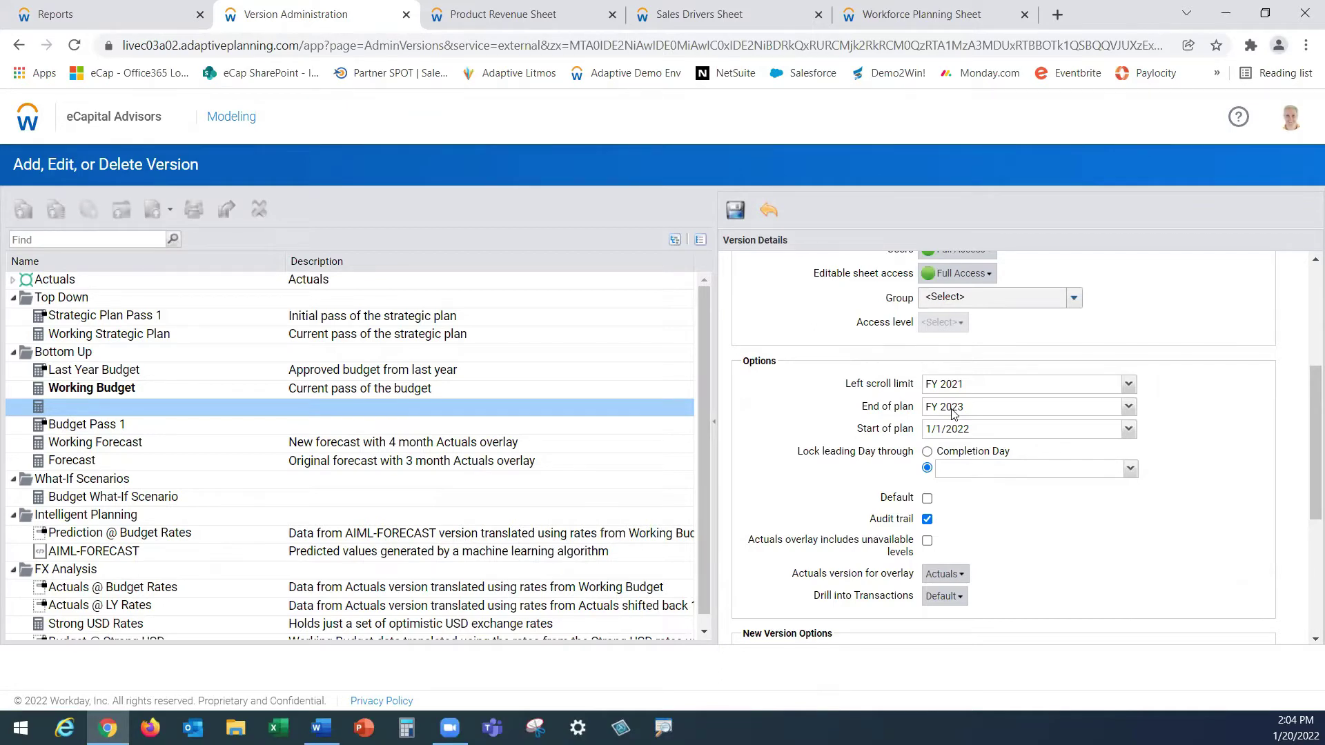
{"action": "scroll", "coordinate": [1090, 387], "scroll_direction": "down", "scroll_amount": 3}
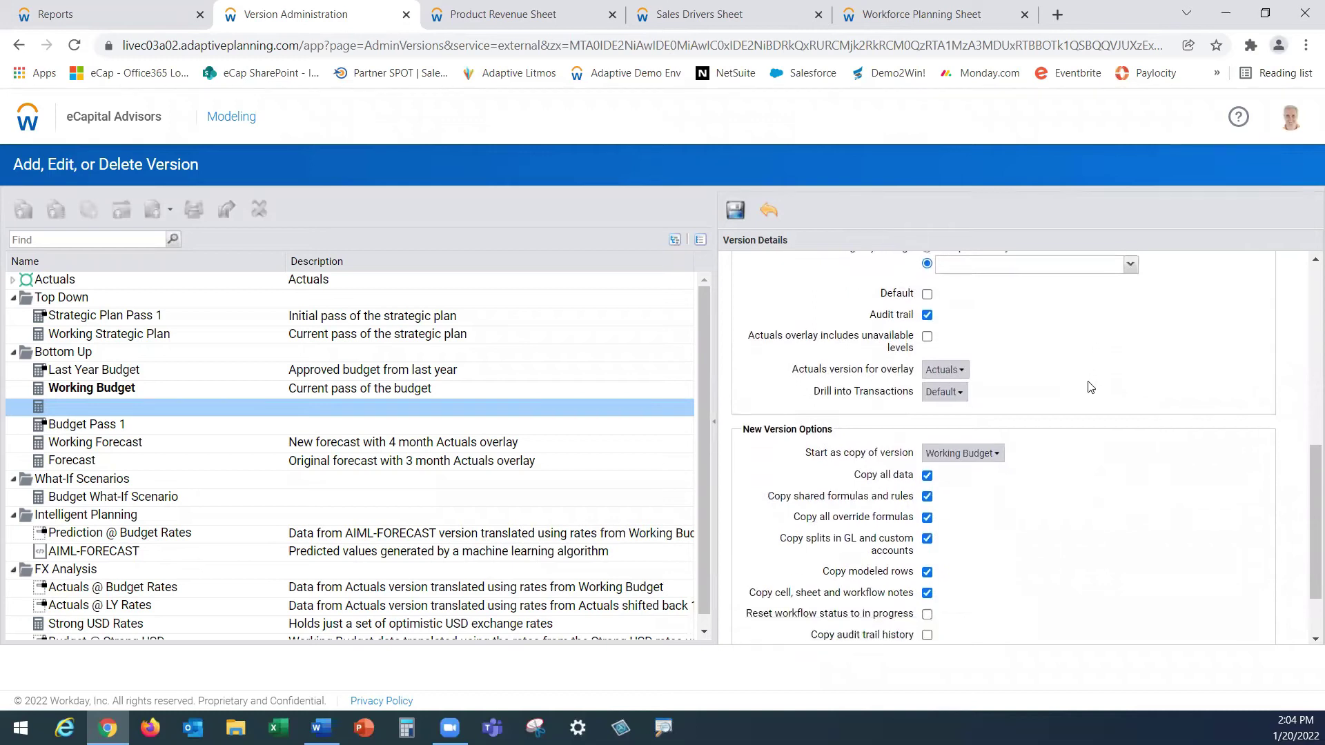
{"action": "scroll", "coordinate": [1090, 387], "scroll_direction": "down", "scroll_amount": 1}
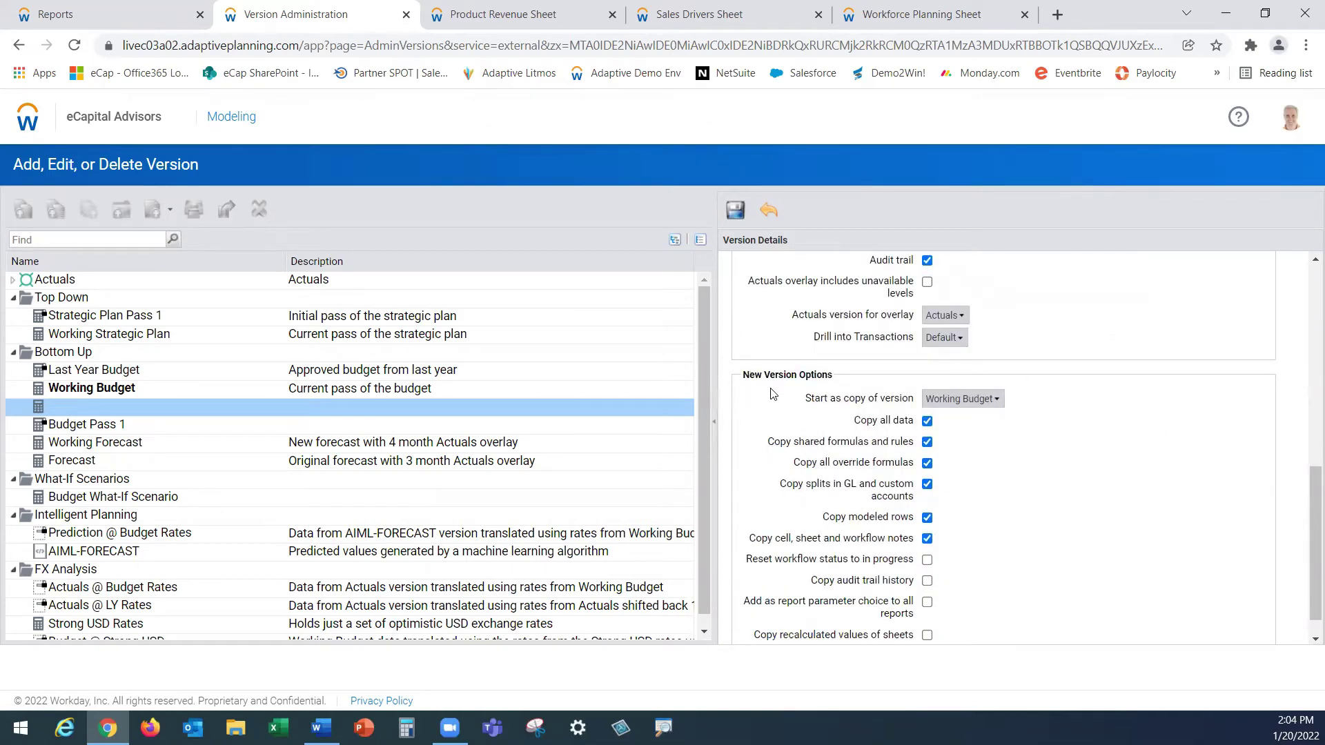
{"action": "left_click", "coordinate": [1001, 399]}
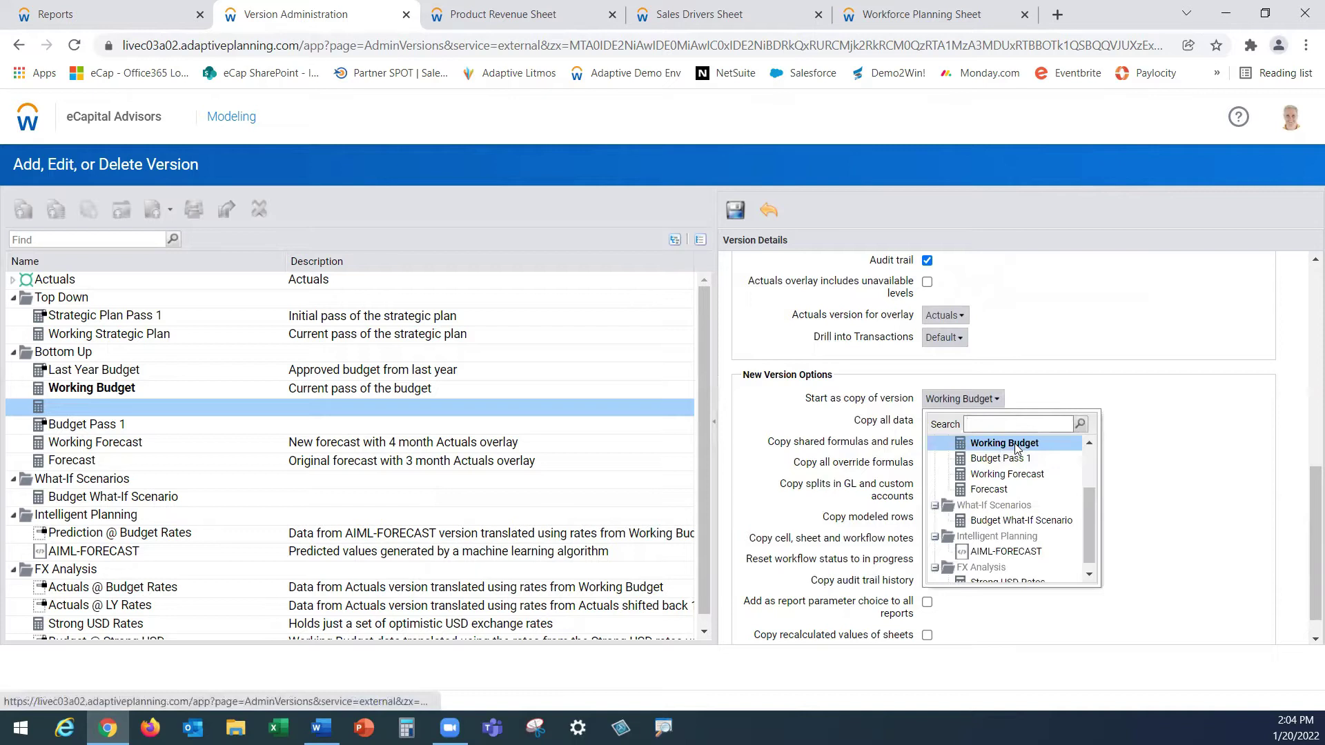
{"action": "left_click", "coordinate": [736, 211]}
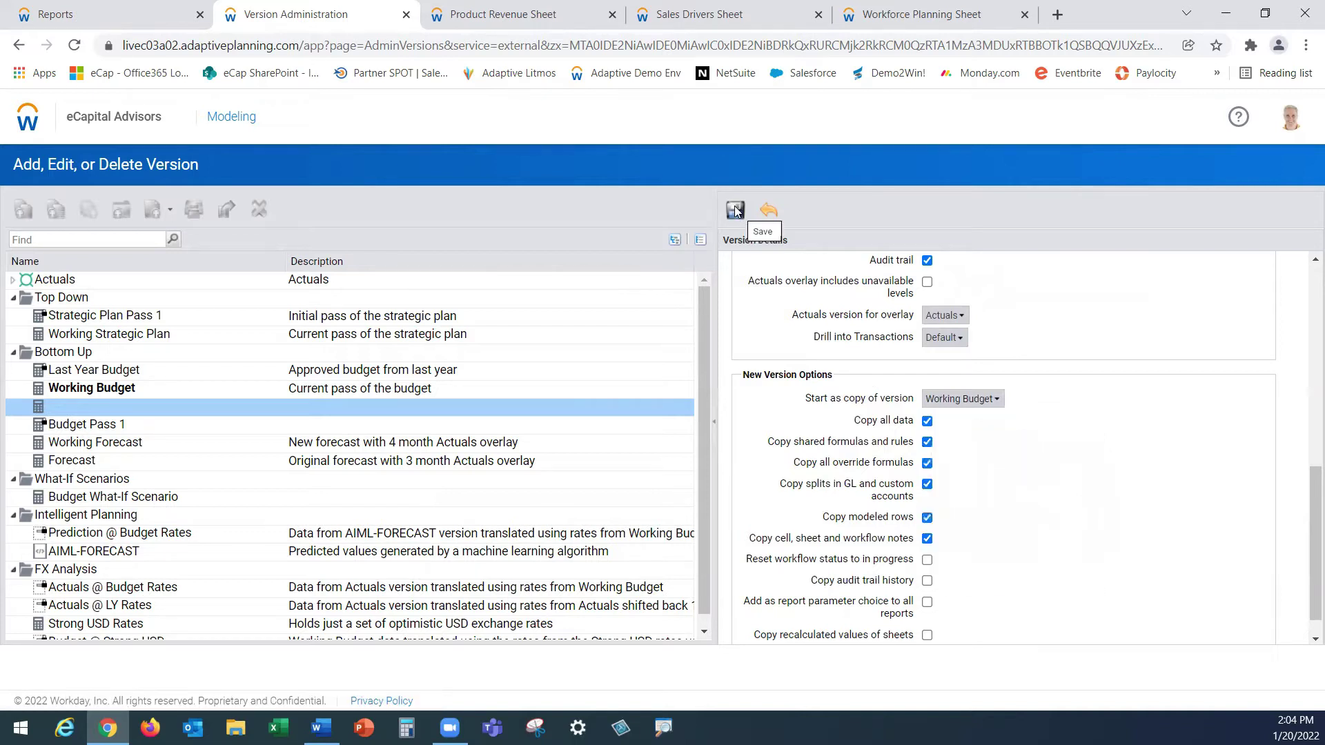
{"action": "left_click", "coordinate": [735, 211]}
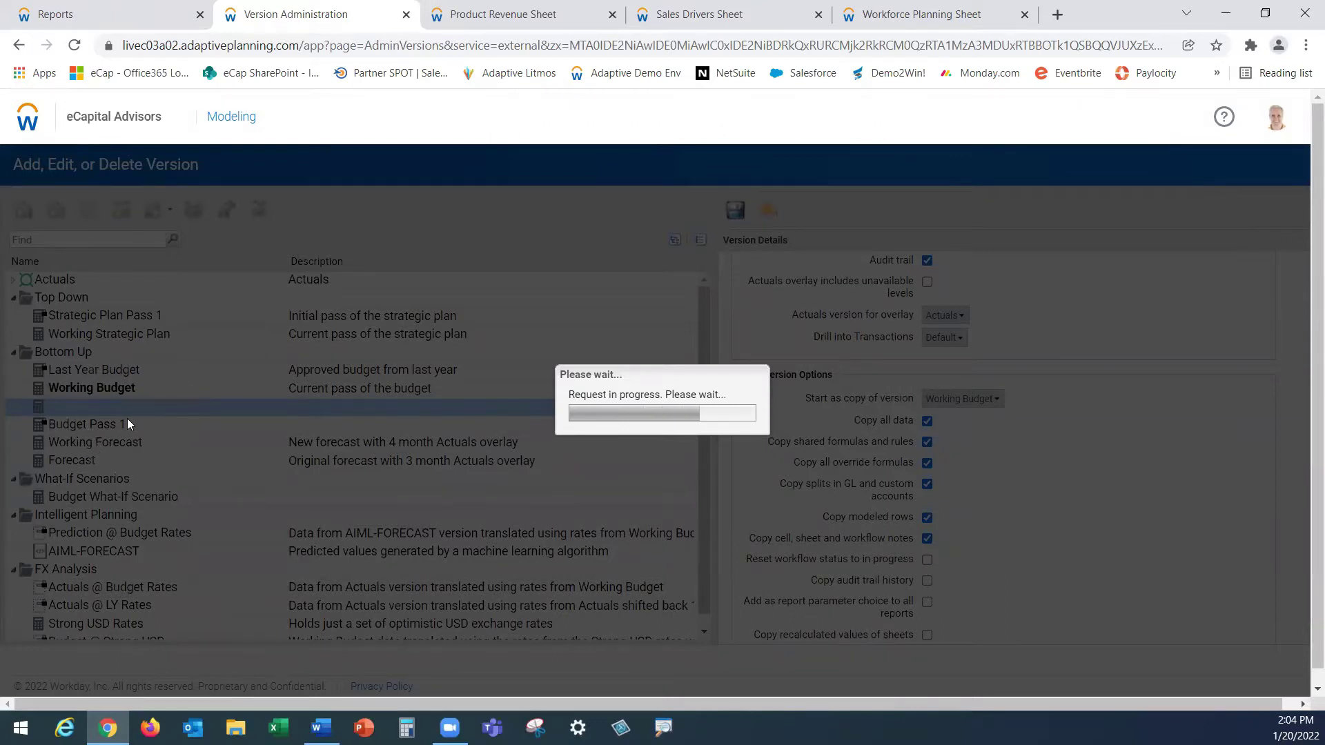
Confirm What-if sits under Bottom Up, then open the Product Revenue sheet.
{"action": "left_click", "coordinate": [105, 356]}
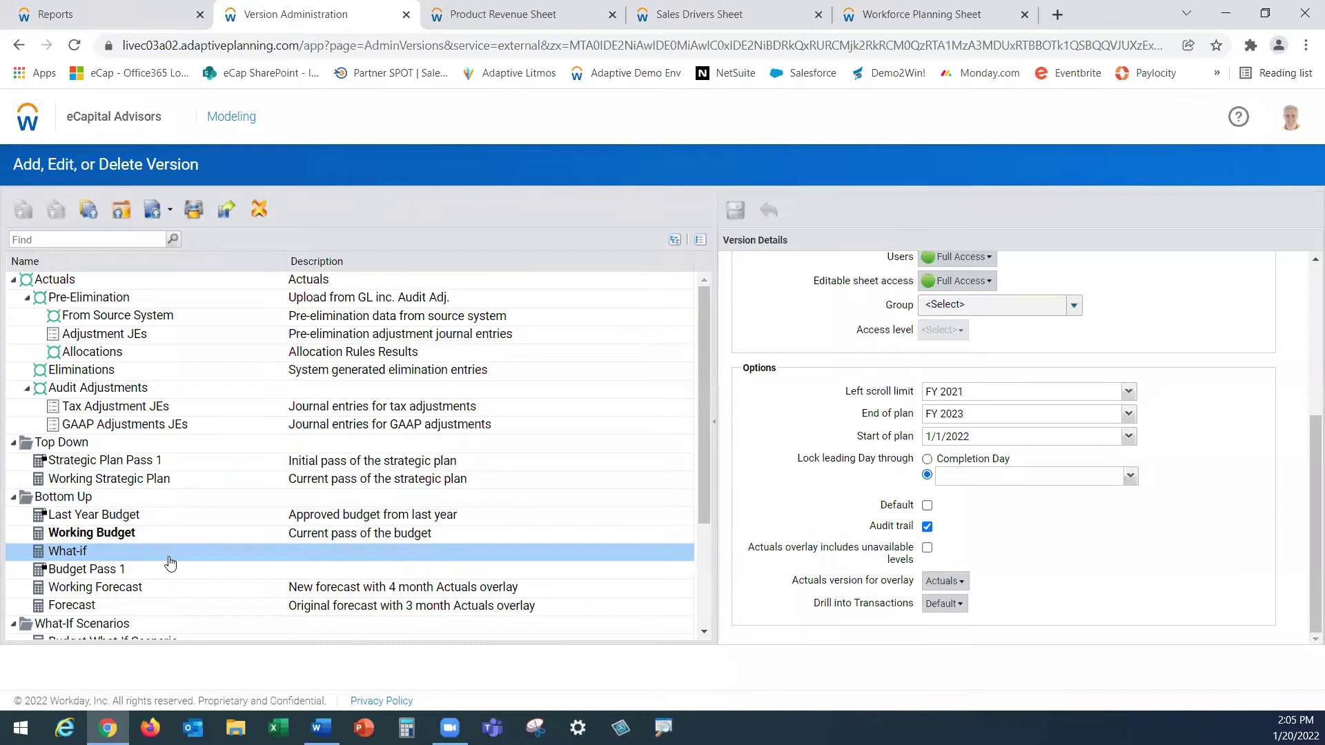
{"action": "left_click", "coordinate": [169, 560]}
Load the What-if version into the Product Revenue sheet, showing FY 2022 Net Revenue 175,088.
{"action": "left_click", "coordinate": [506, 12]}
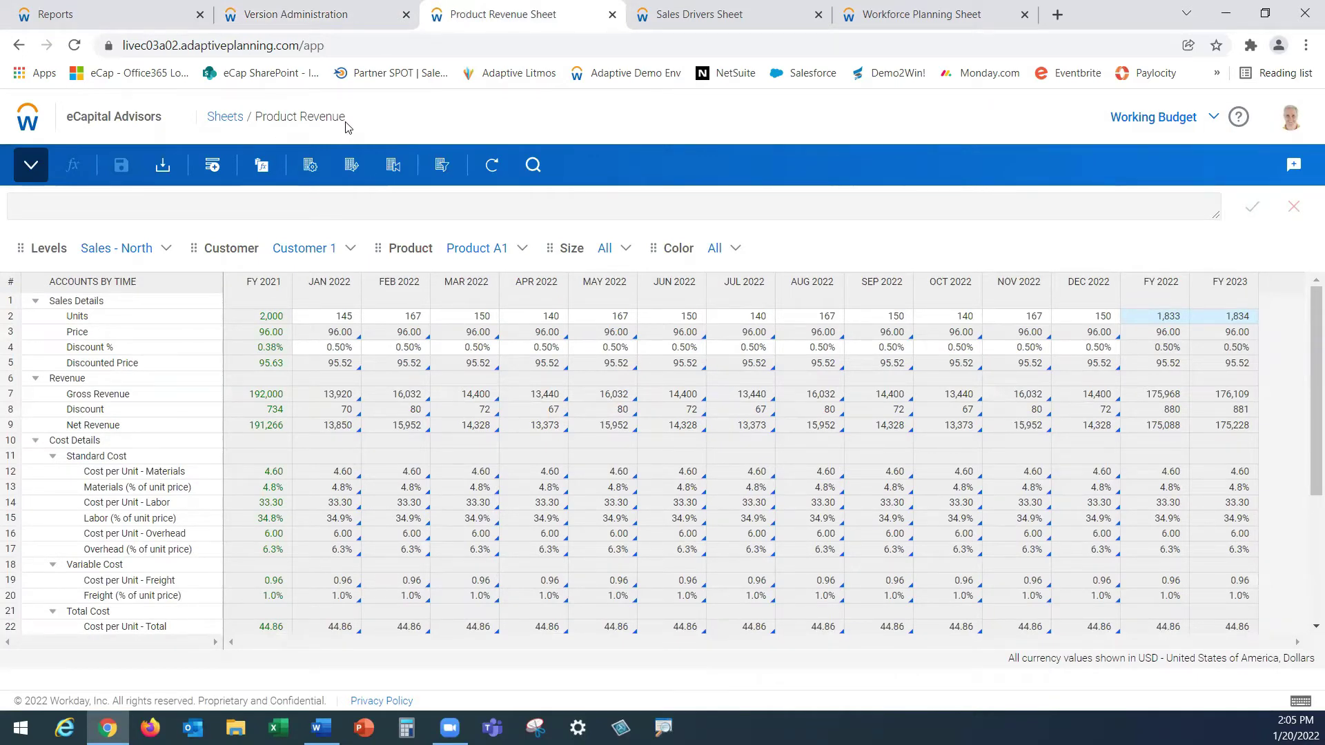
{"action": "left_click", "coordinate": [1214, 119]}
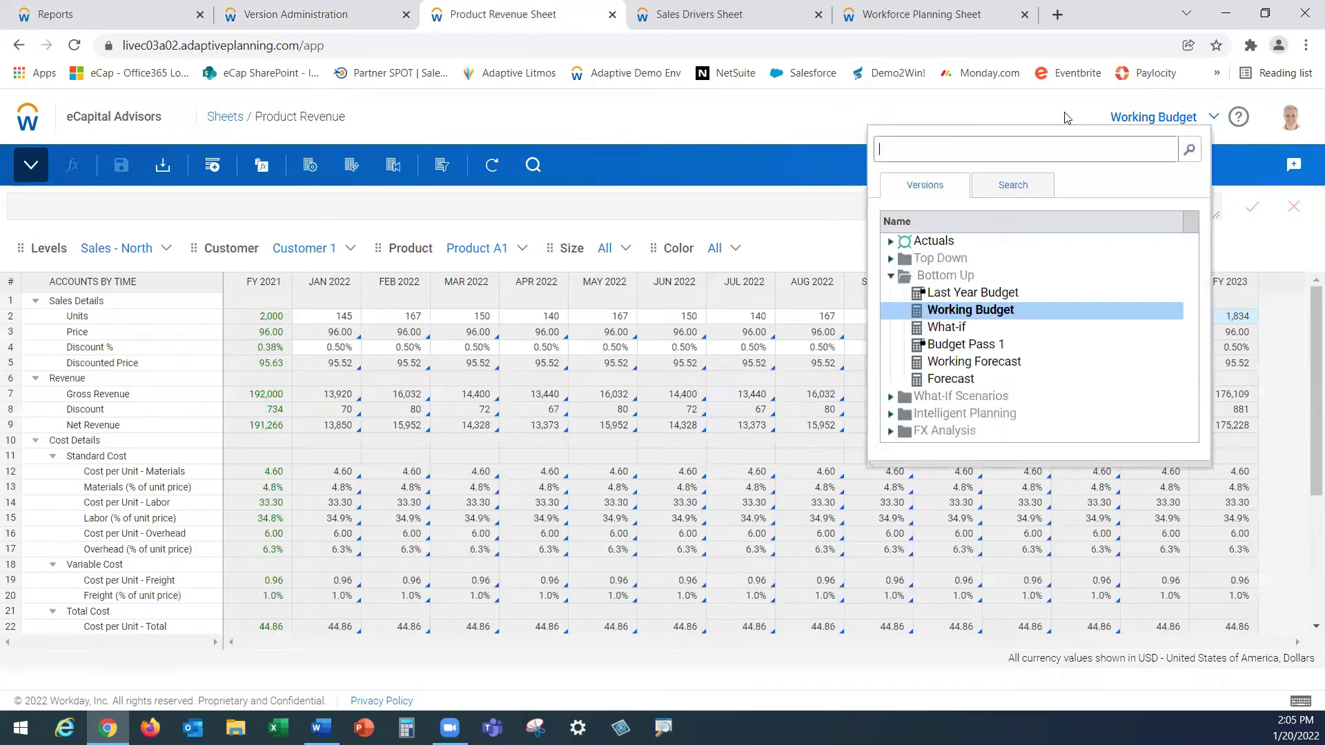
{"action": "left_click", "coordinate": [947, 328]}
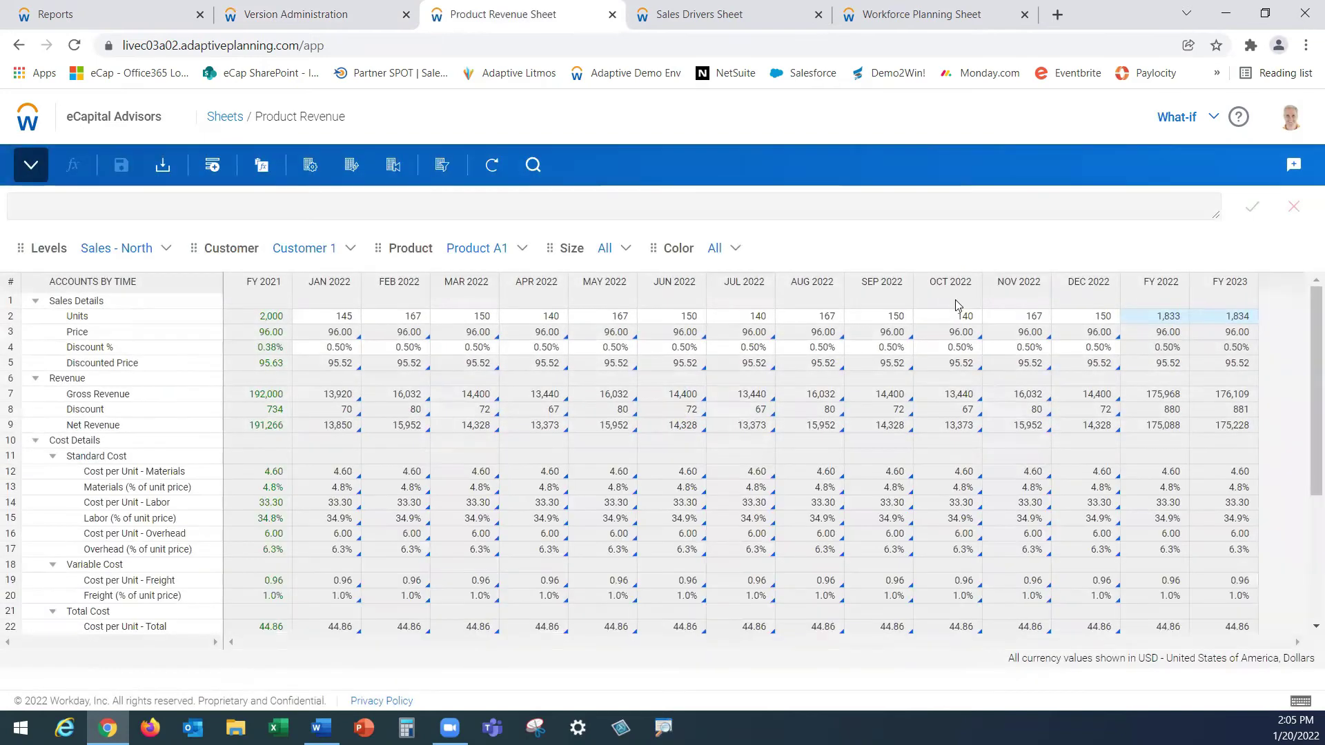
{"action": "left_click", "coordinate": [1170, 130]}
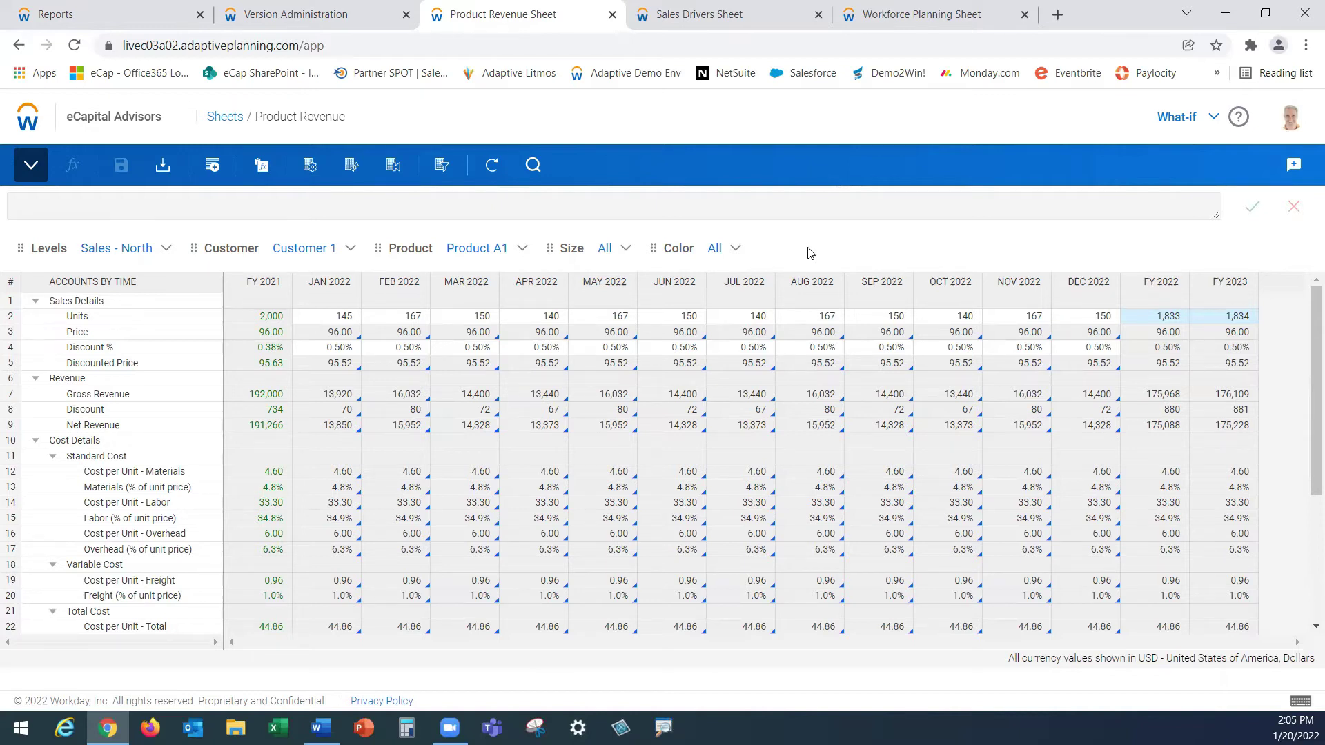
{"action": "left_click", "coordinate": [167, 249]}
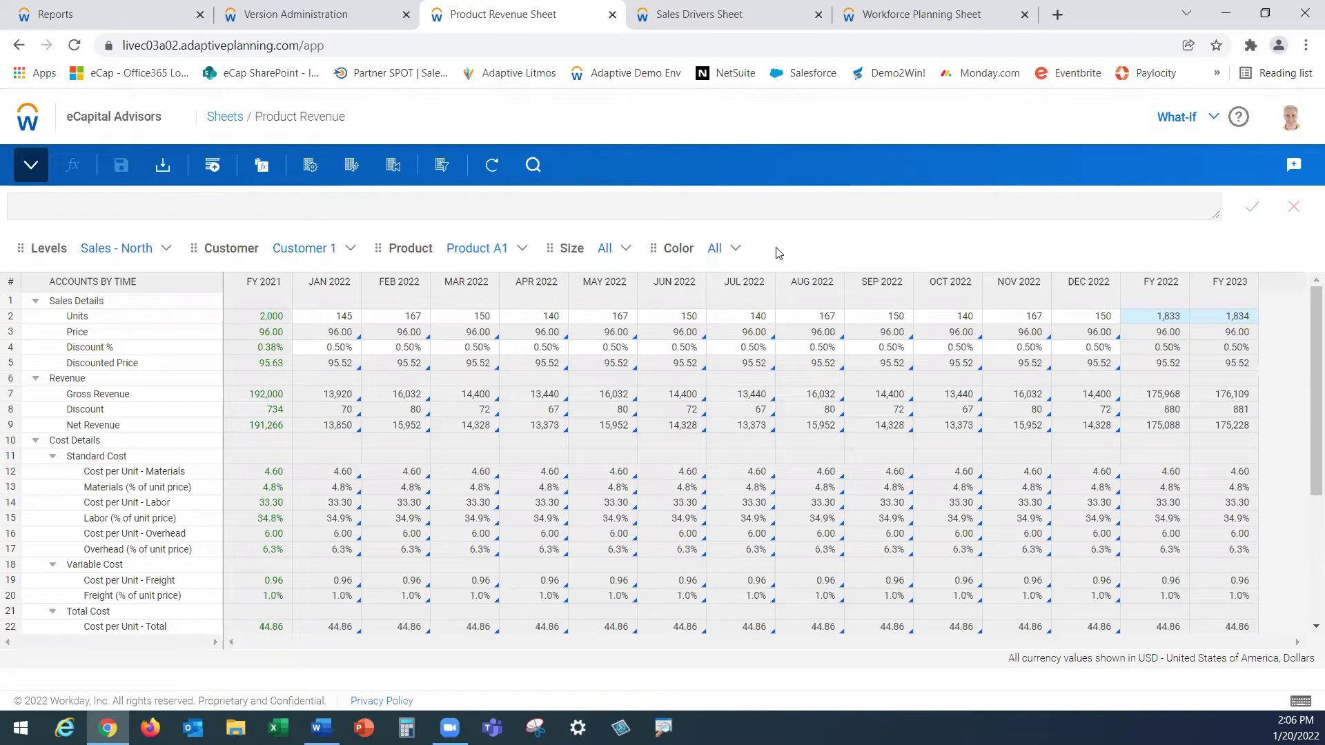
{"action": "left_click", "coordinate": [174, 311]}
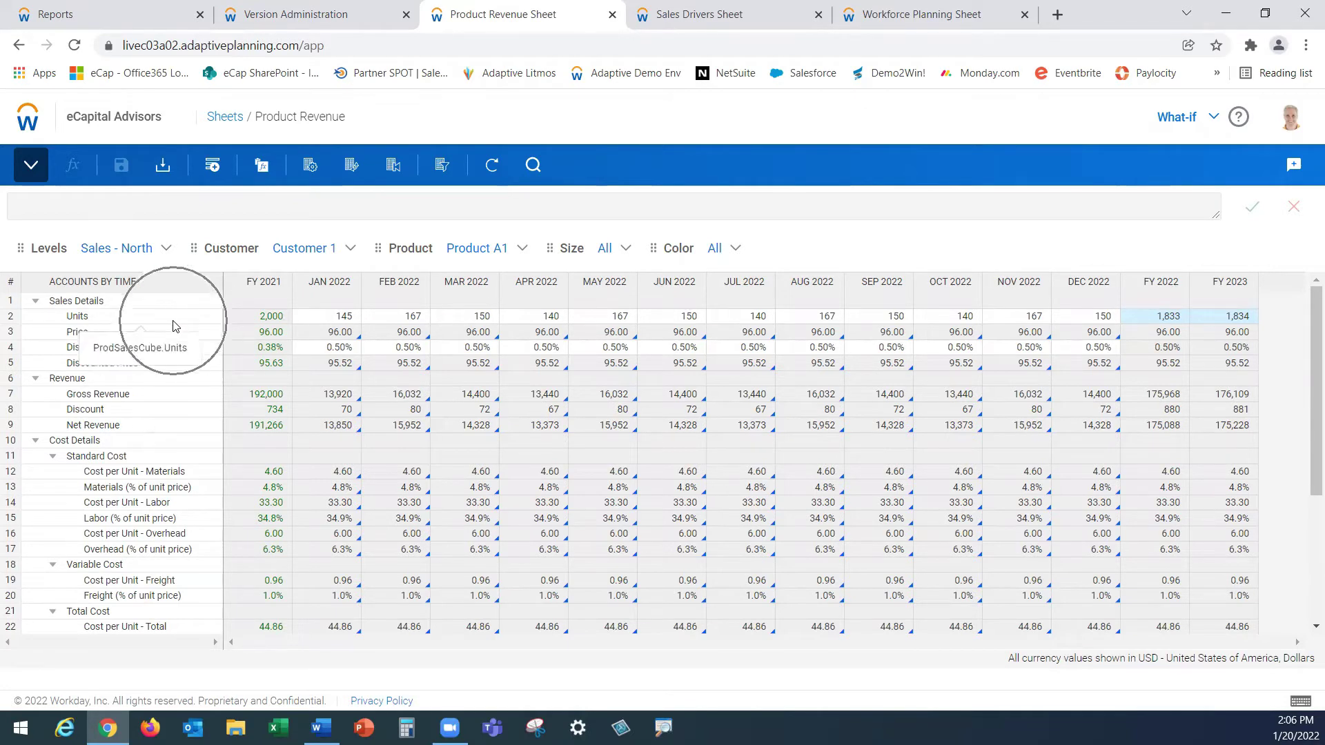
{"action": "left_click", "coordinate": [173, 363]}
{"action": "left_click", "coordinate": [165, 435]}
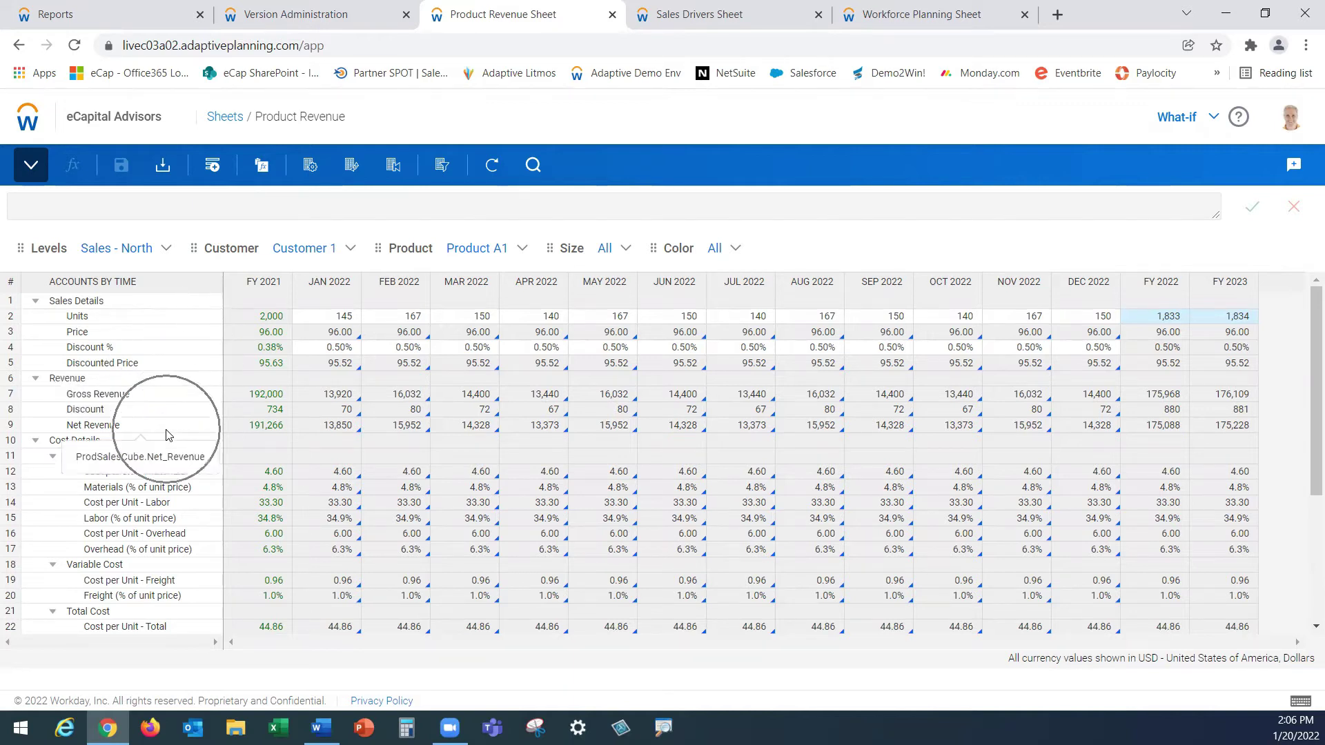
{"action": "scroll", "coordinate": [392, 452], "scroll_direction": "down", "scroll_amount": 5}
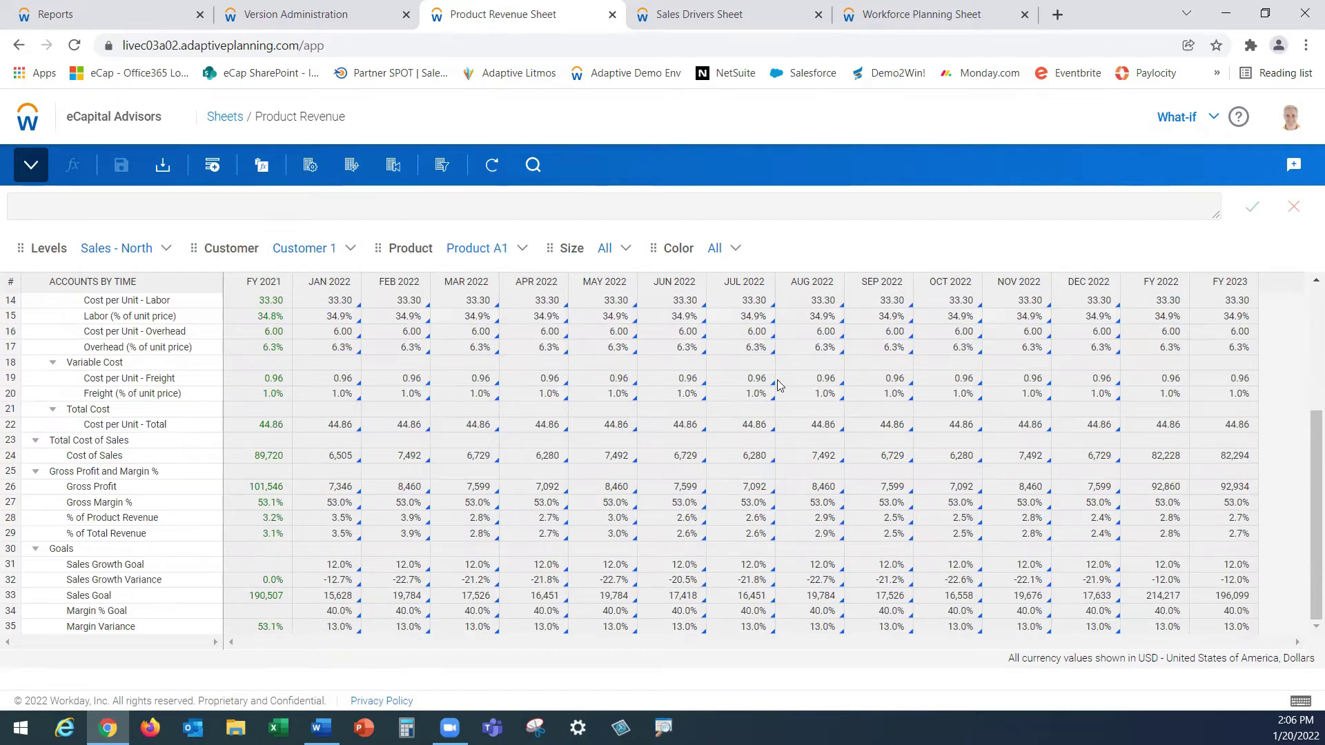
{"action": "scroll", "coordinate": [782, 387], "scroll_direction": "up", "scroll_amount": 3}
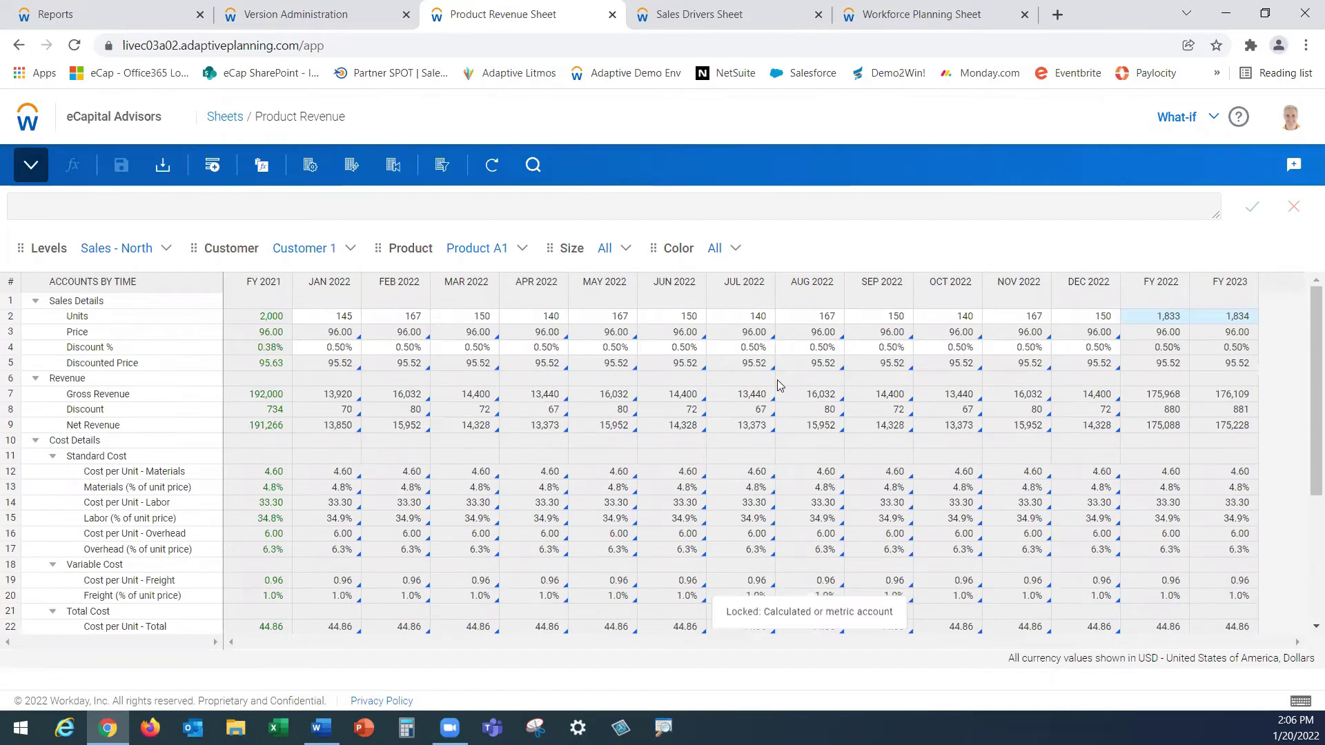
{"action": "left_click", "coordinate": [325, 316]}
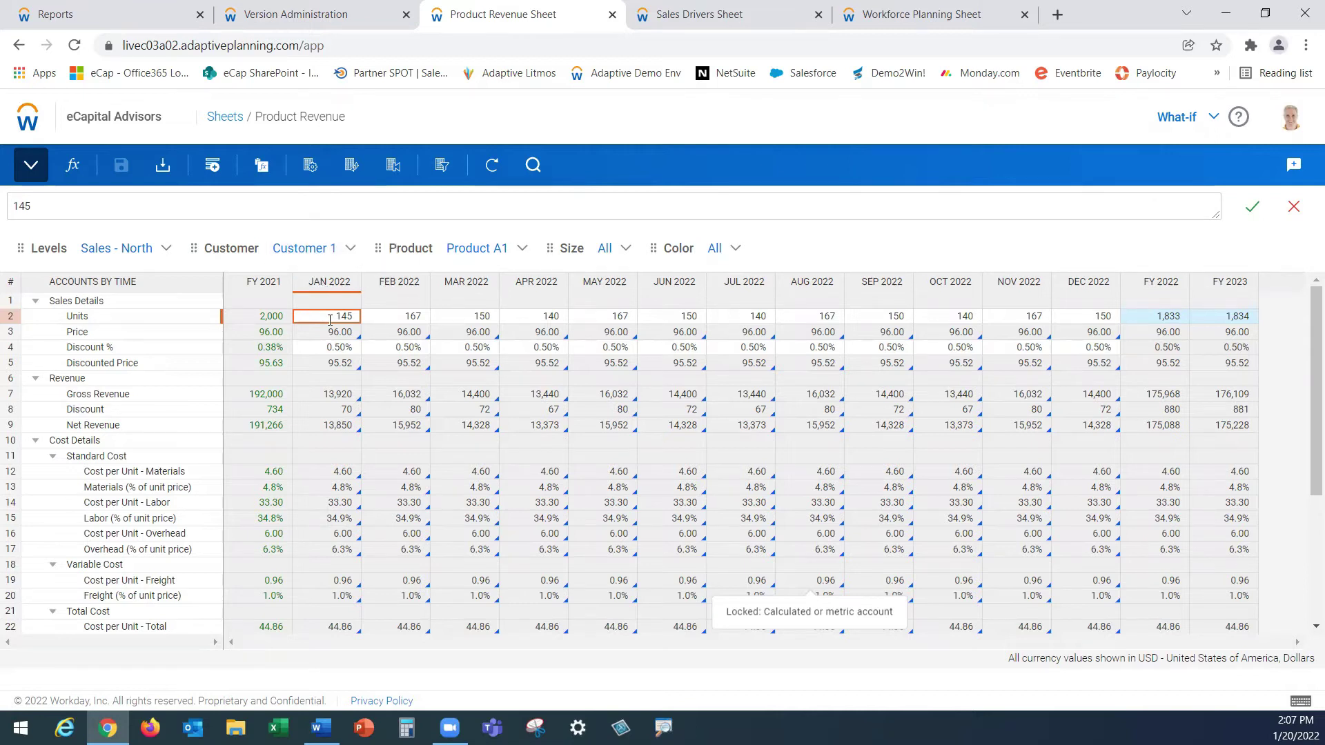
Enter 165 January Units, copy them to the end of 2022, then type 2,000 as the FY total.
{"action": "type", "text": "165"}
{"action": "key", "text": "Tab"}
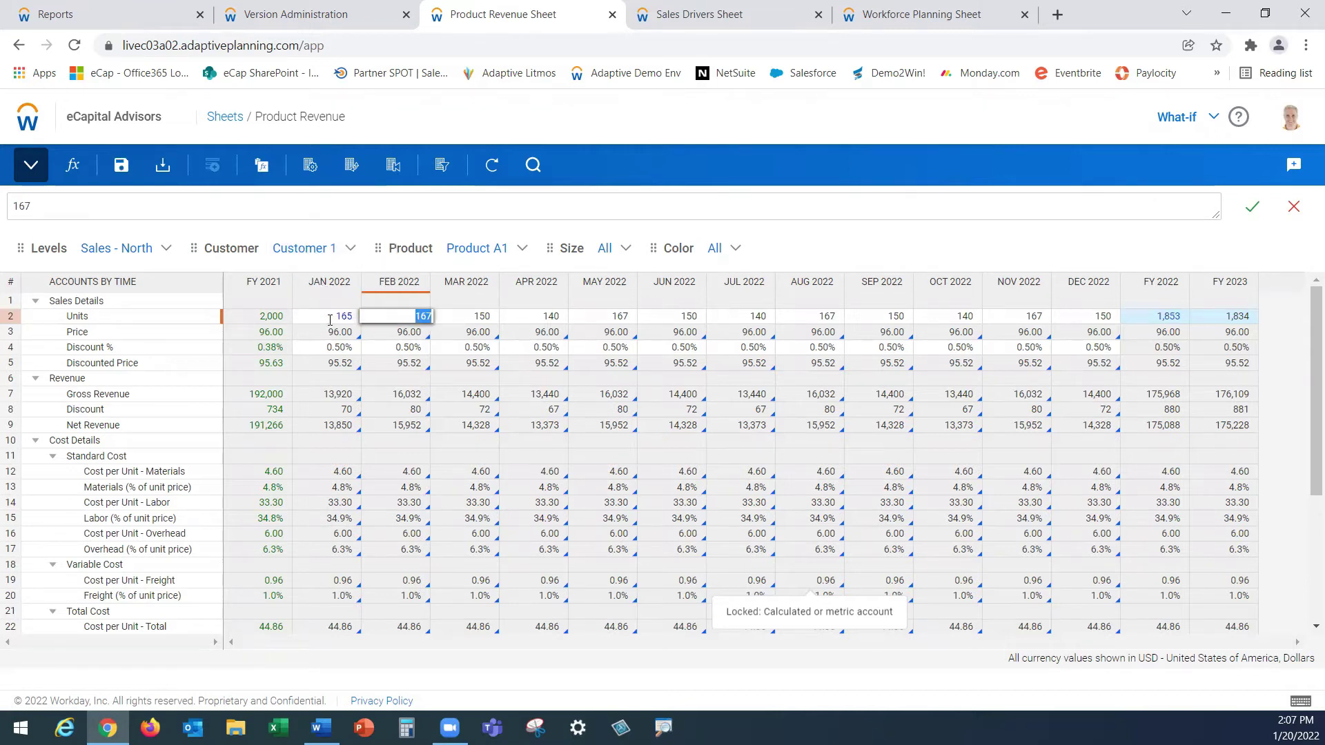
{"action": "left_click", "coordinate": [330, 319]}
{"action": "right_click", "coordinate": [329, 320]}
{"action": "mouse_move", "coordinate": [434, 387]}
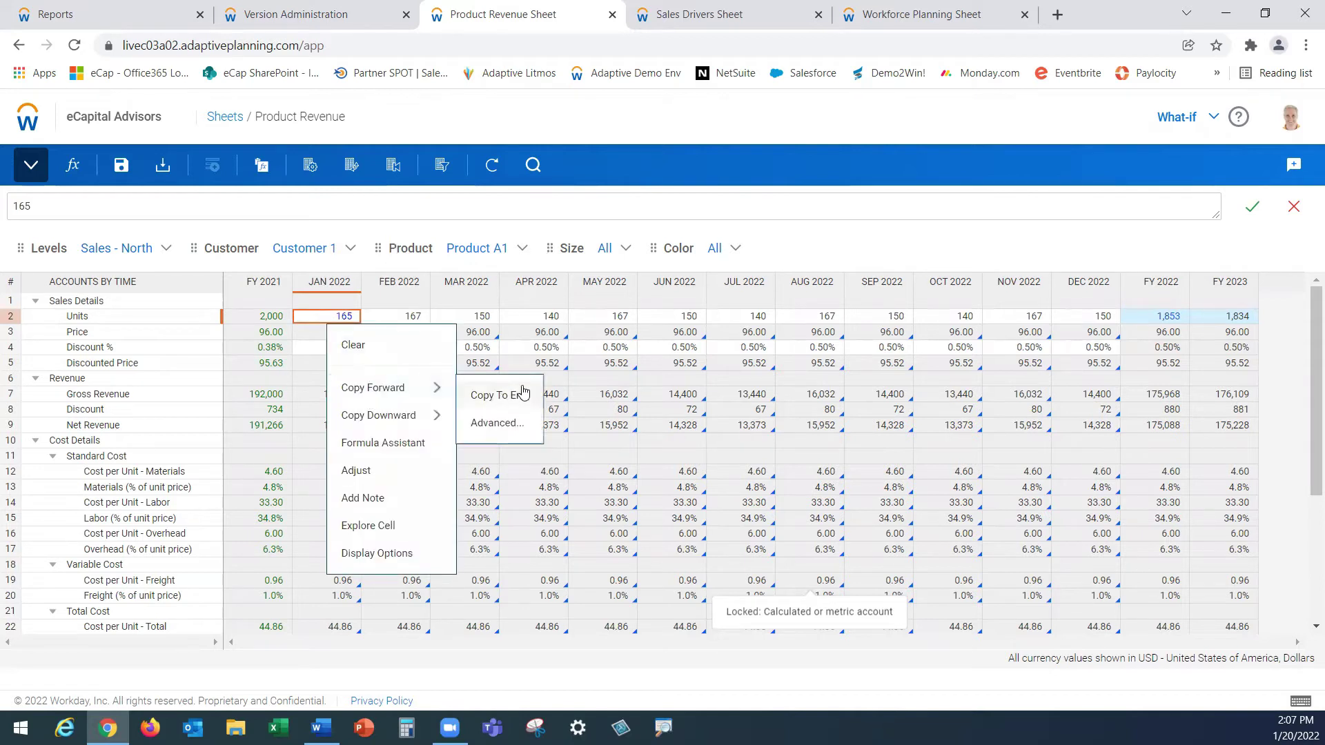
{"action": "left_click", "coordinate": [516, 399]}
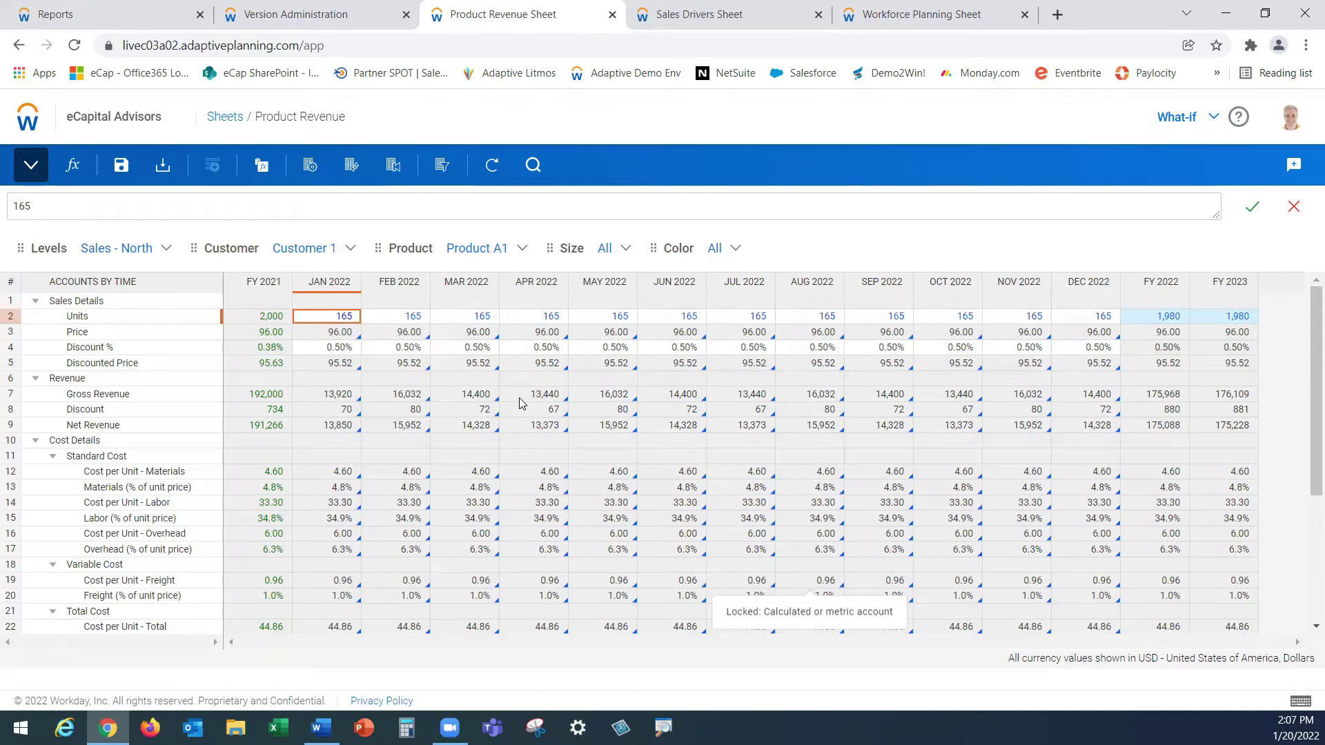
{"action": "left_click", "coordinate": [1149, 316]}
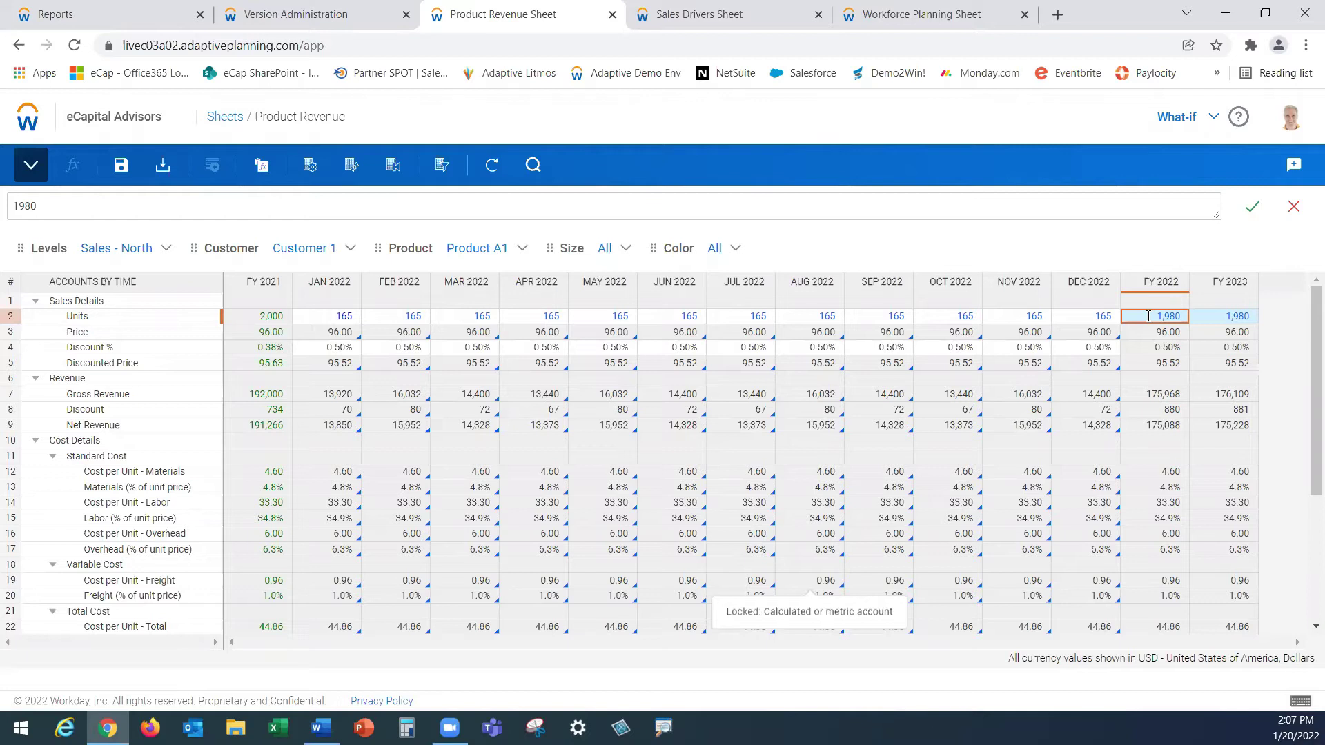
{"action": "type", "text": "2"}
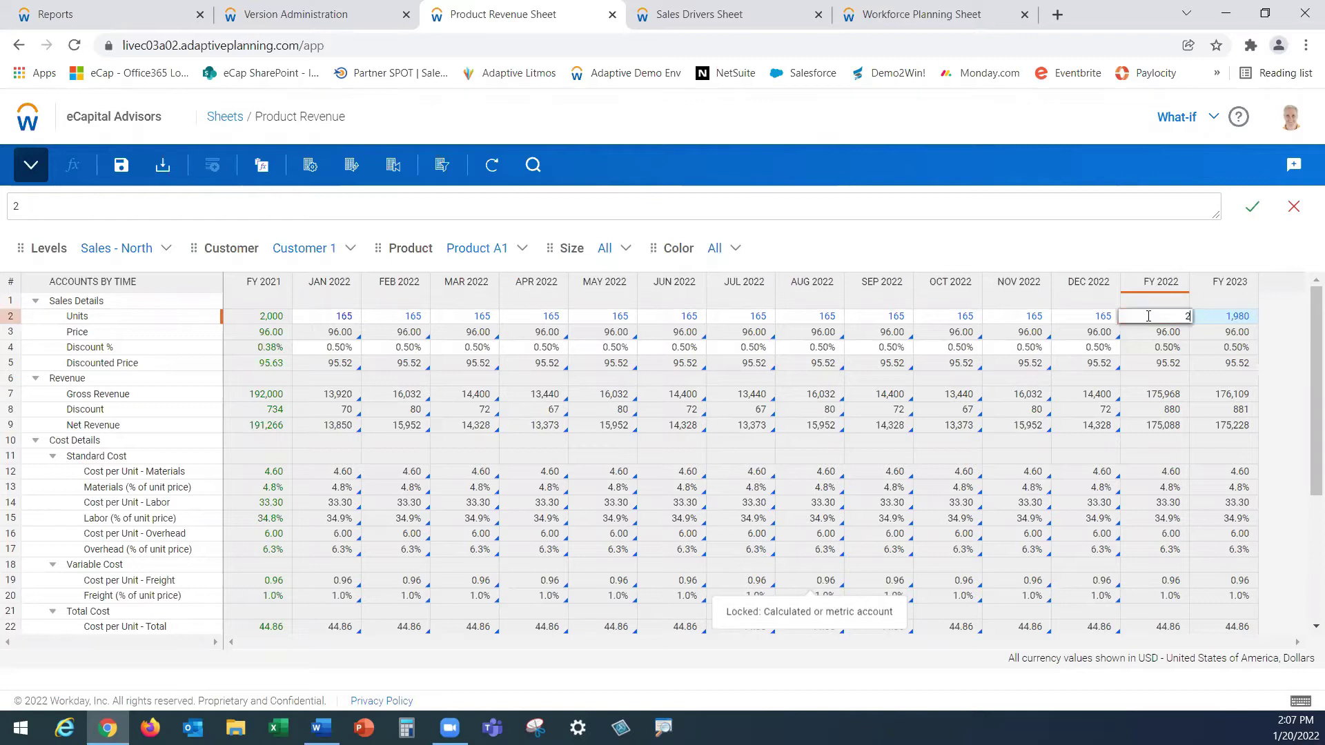
{"action": "type", "text": ",0000"}
Spread the 2,000 FY 2022 Units proportionally across the months and save the What-if sheet.
{"action": "key", "text": "Return"}
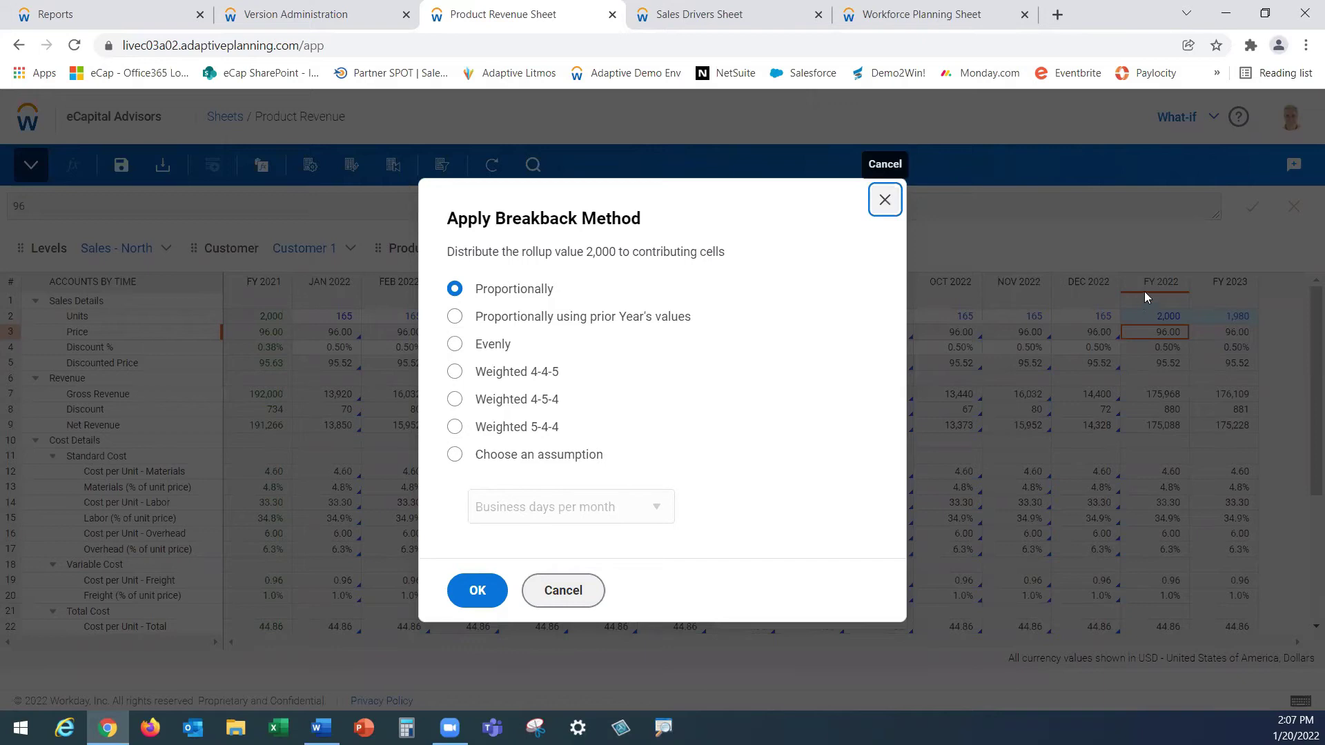
{"action": "left_click", "coordinate": [582, 298]}
{"action": "left_click", "coordinate": [594, 320]}
{"action": "left_click", "coordinate": [461, 461]}
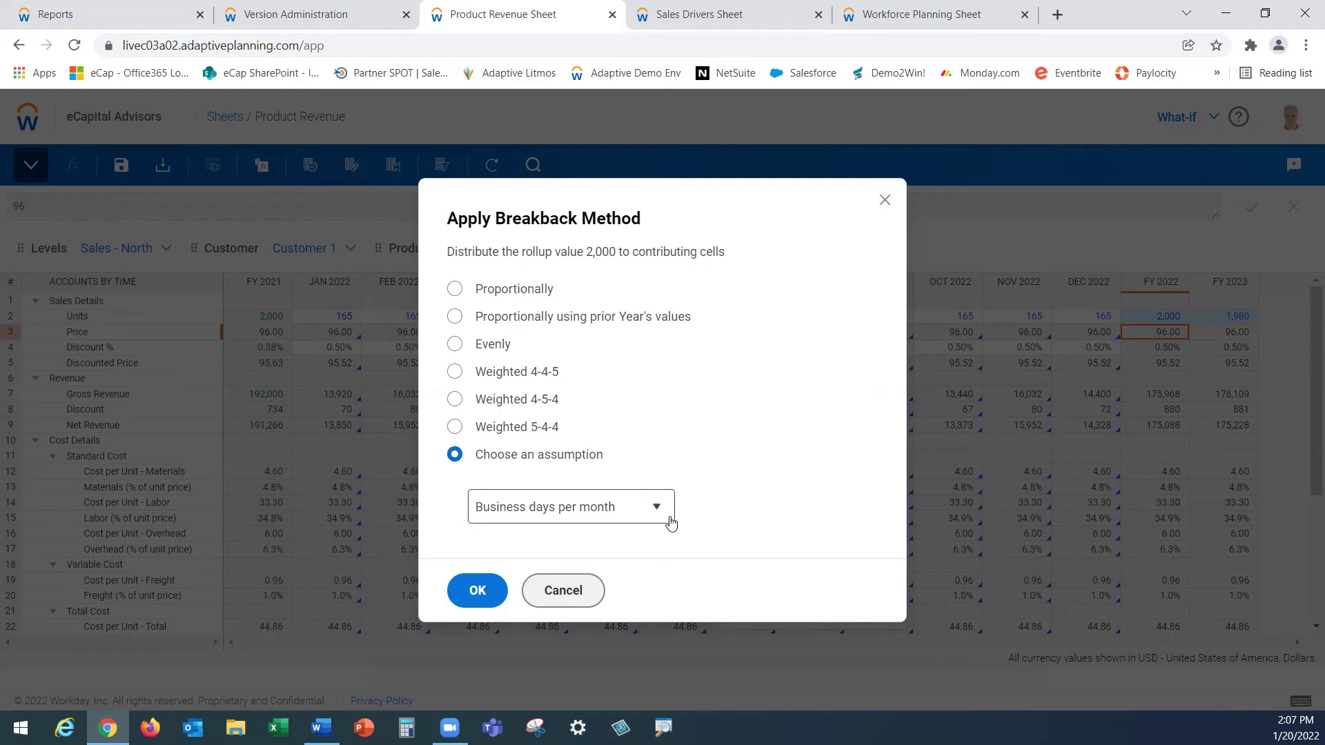
{"action": "left_click", "coordinate": [657, 508]}
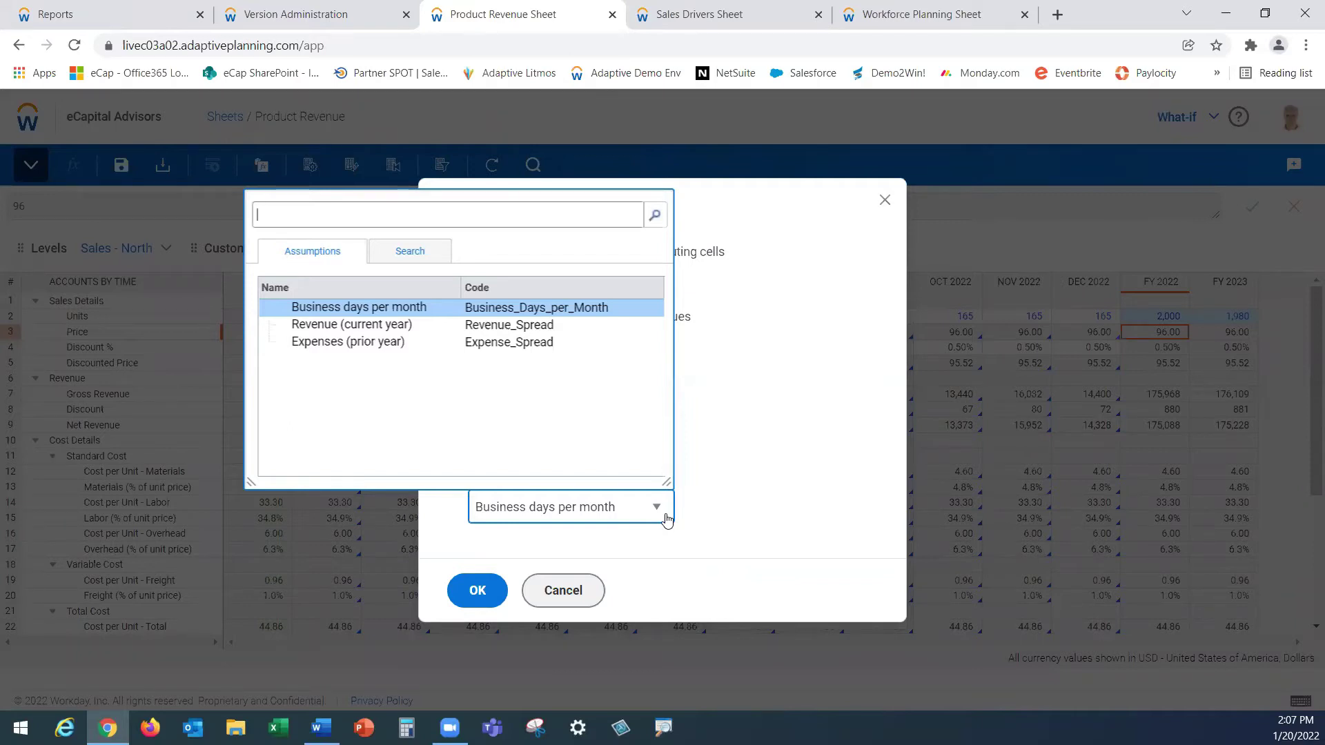
{"action": "left_click", "coordinate": [781, 509]}
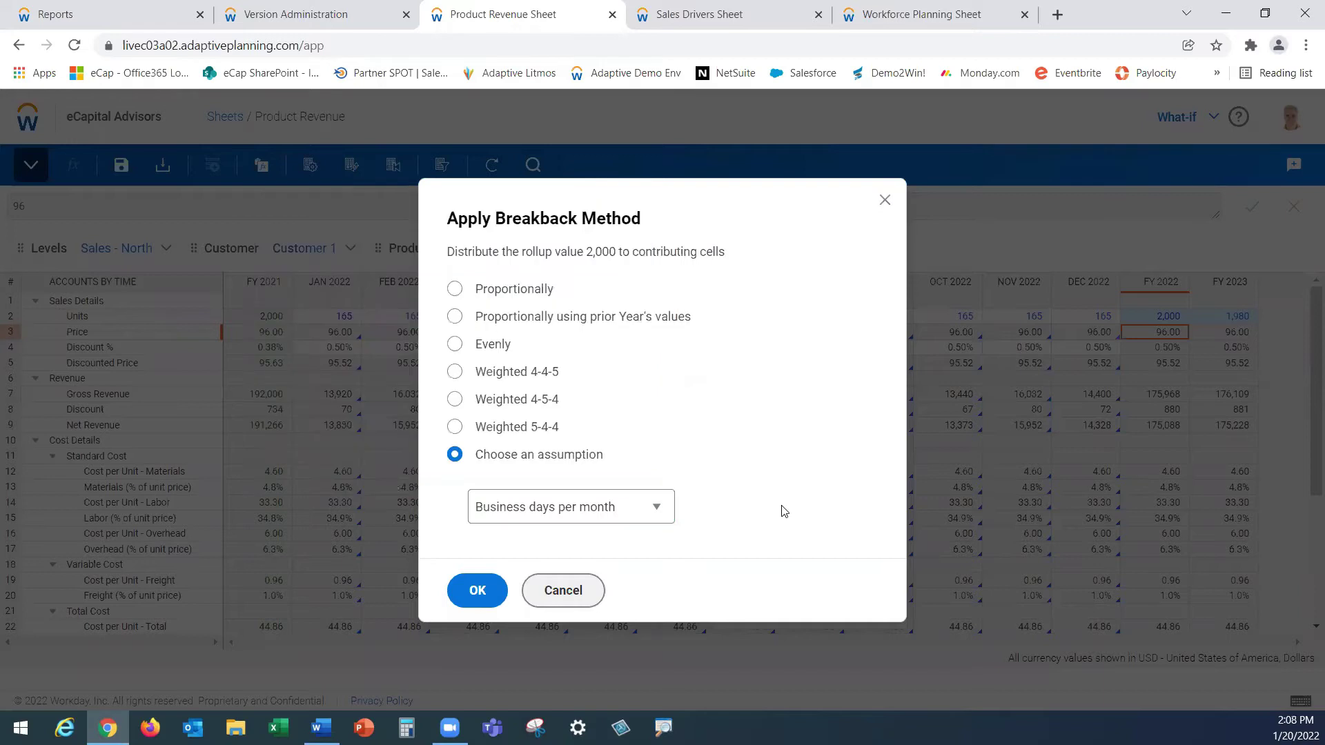
{"action": "left_click", "coordinate": [467, 292]}
{"action": "key", "text": "Return"}
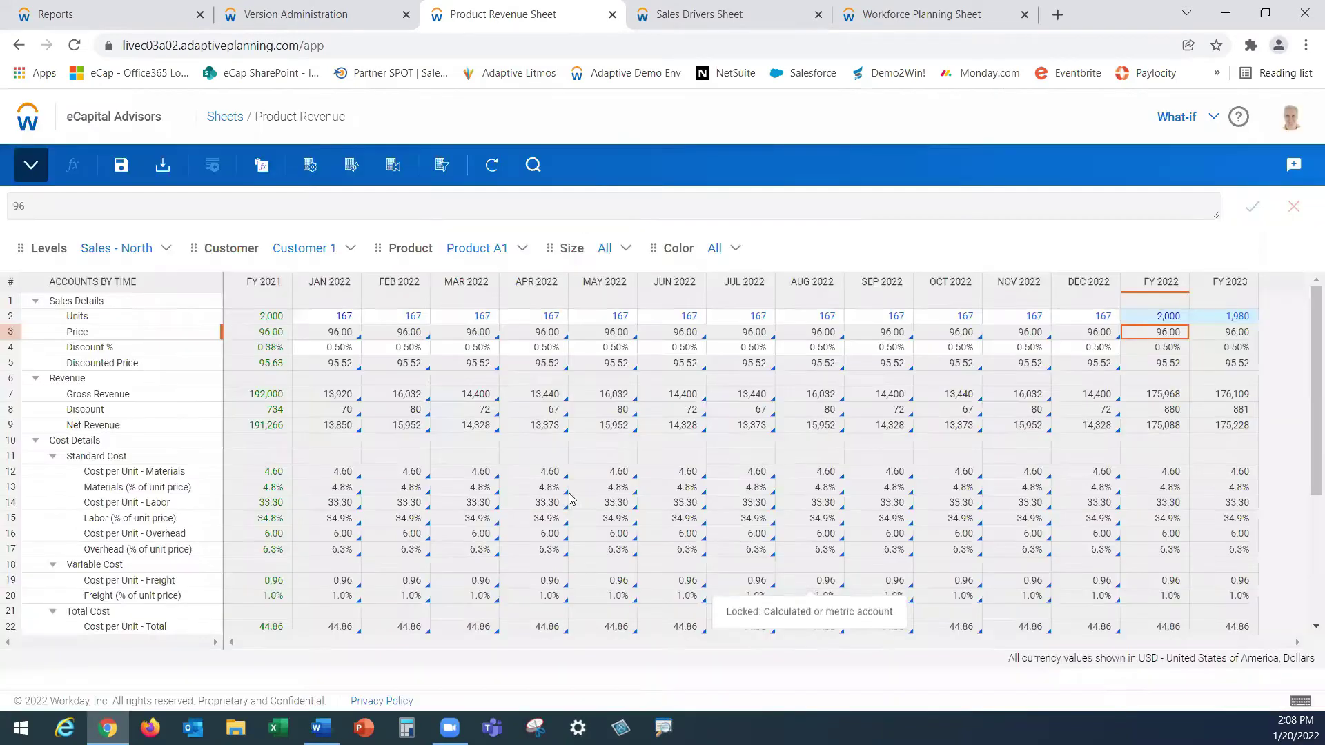
{"action": "mouse_move", "coordinate": [1157, 330]}
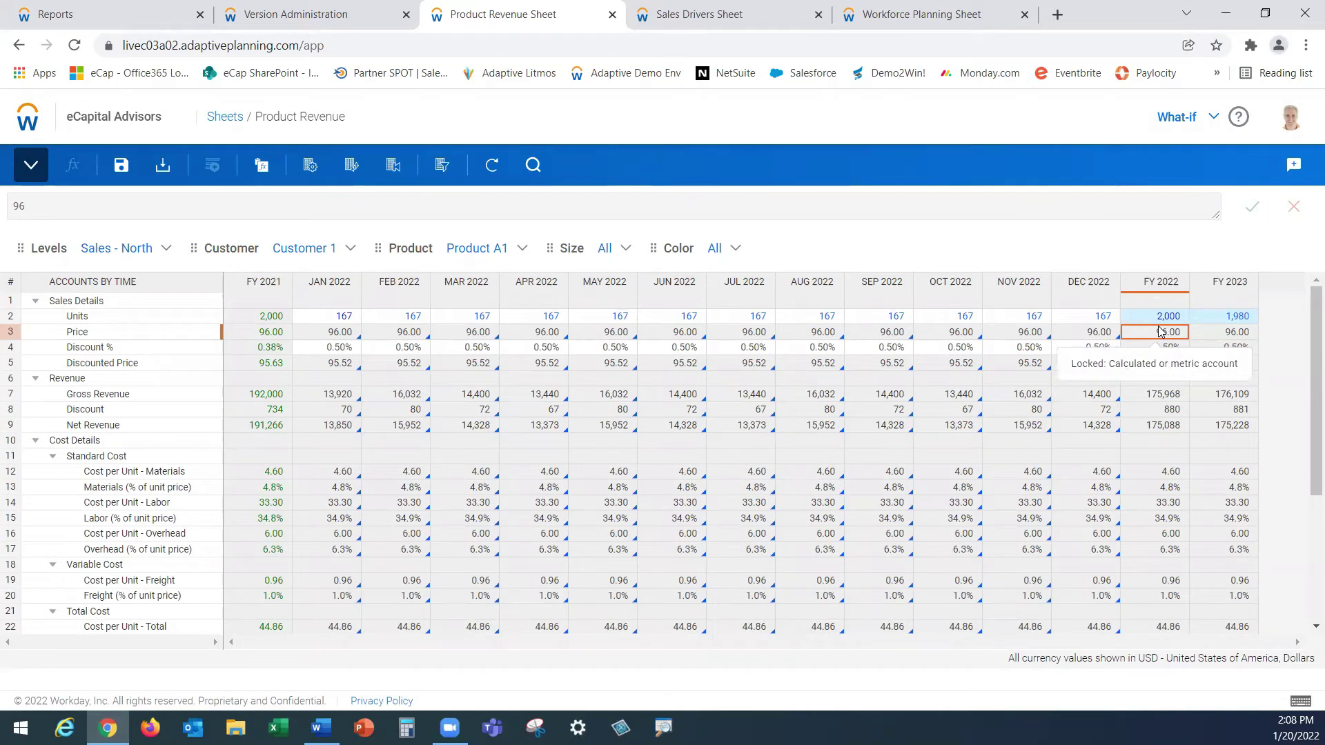
{"action": "left_click", "coordinate": [119, 168]}
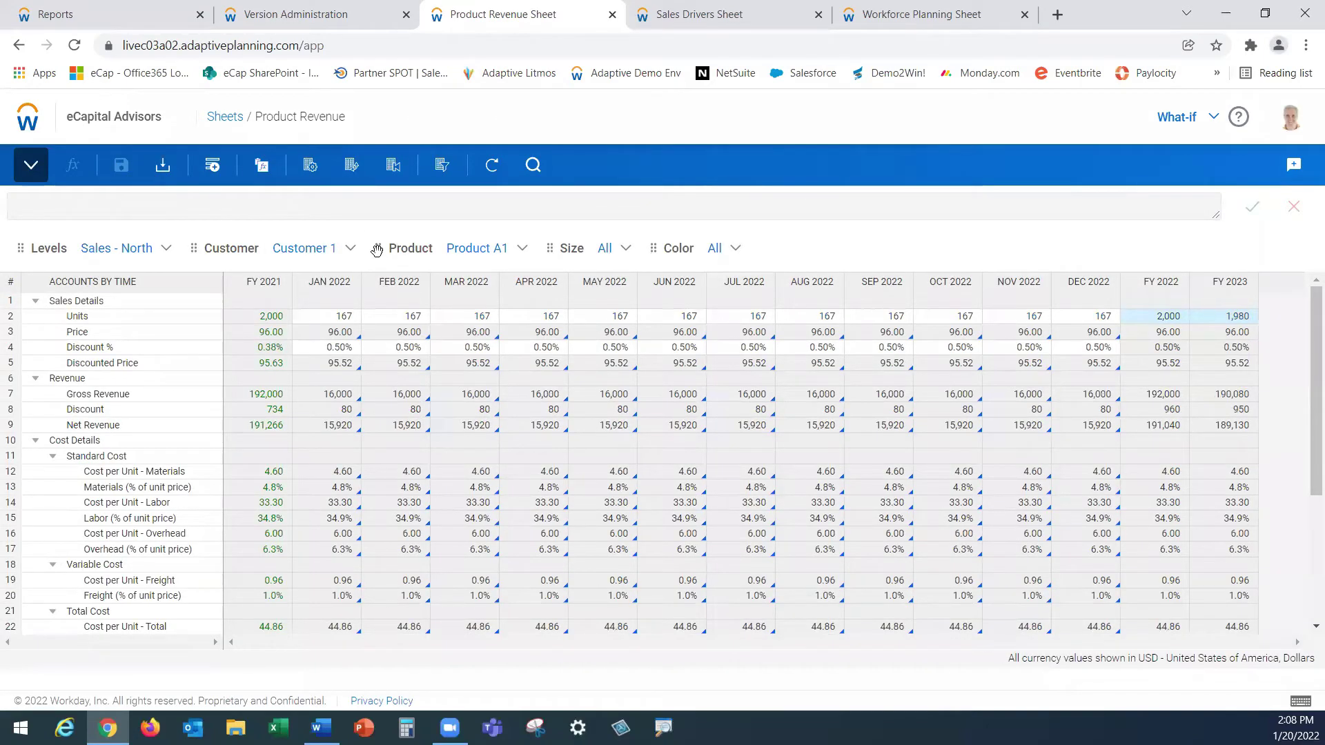
Put products in the rows, set FY 2022 total Units to 20,000 spread proportionally, and save.
{"action": "left_click_drag", "start_coordinate": [376, 249], "coordinate": [178, 318]}
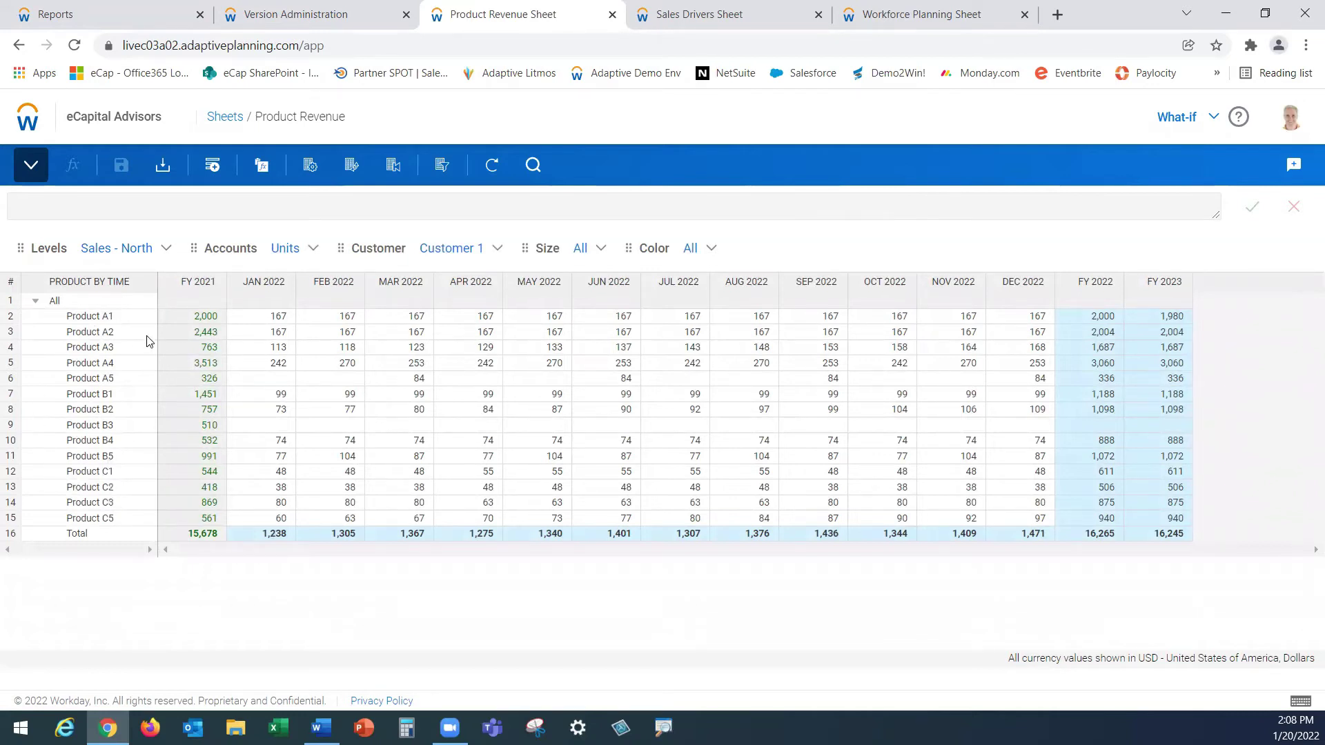
{"action": "left_click", "coordinate": [225, 253]}
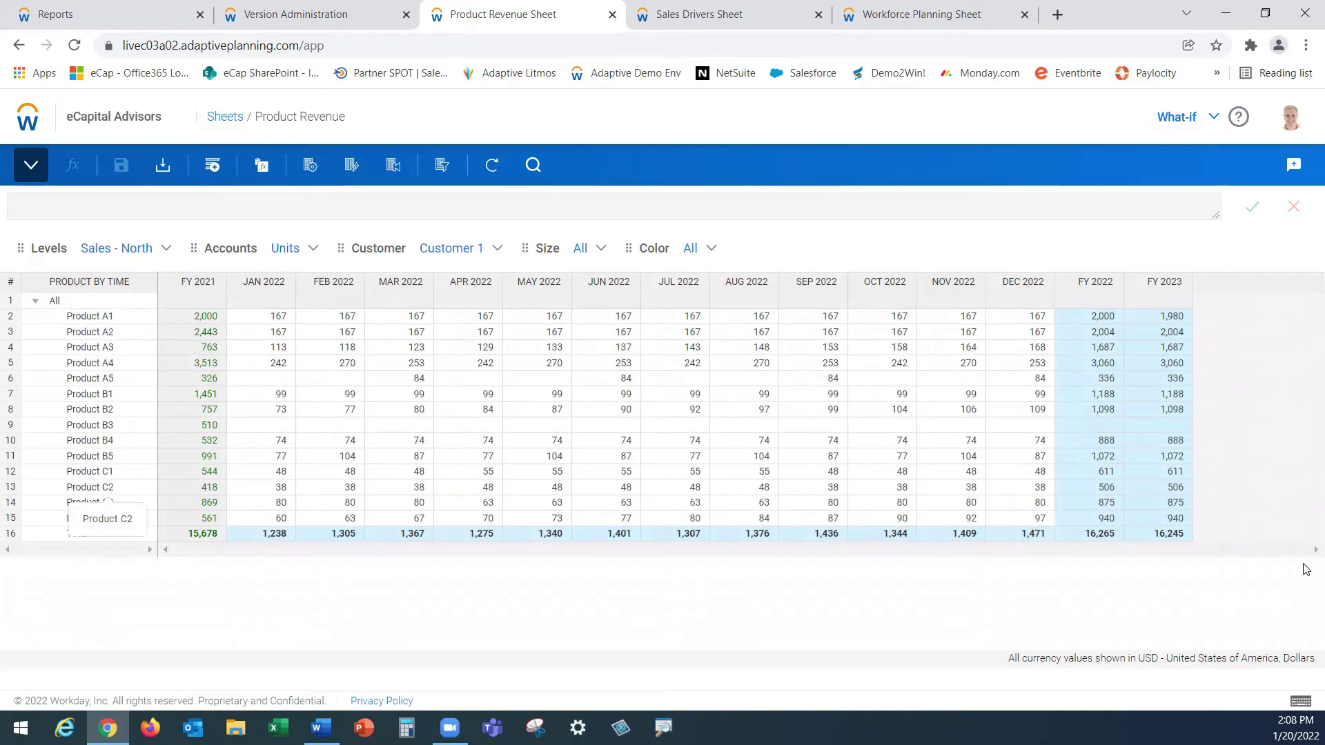
{"action": "left_click", "coordinate": [1093, 535]}
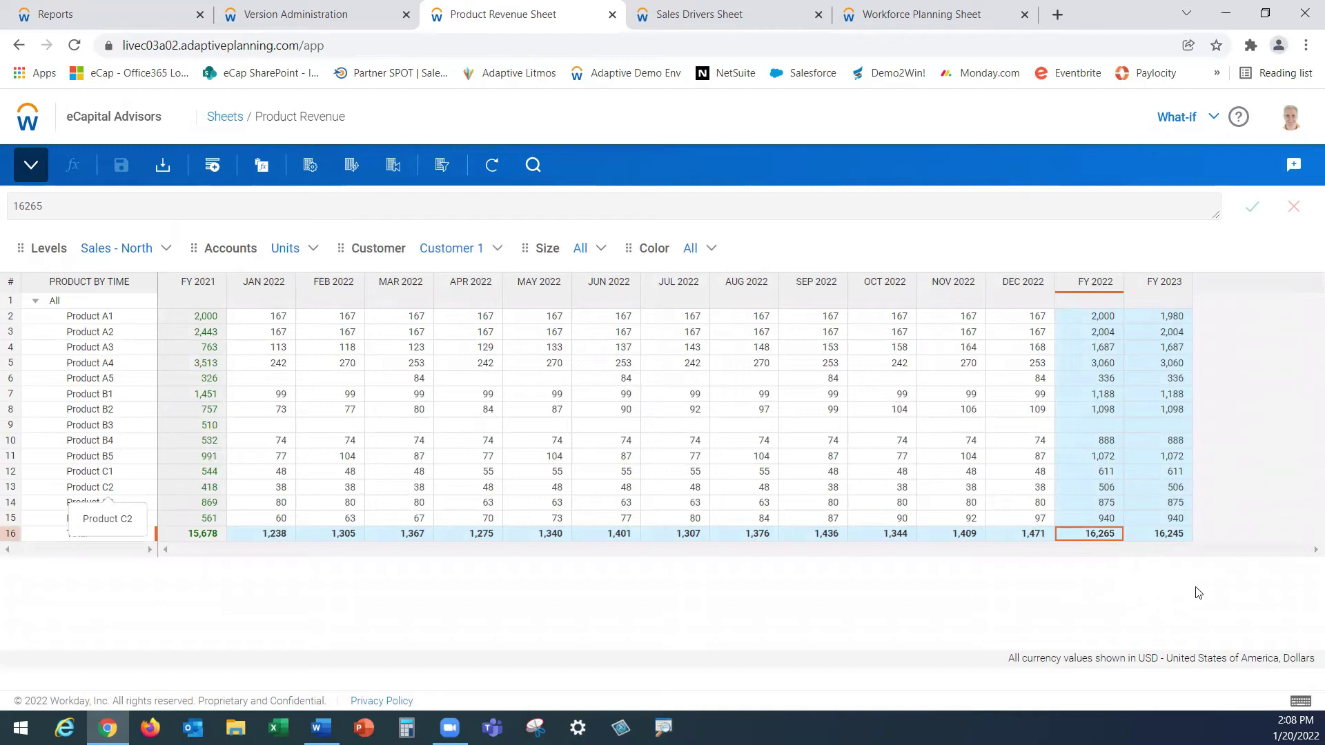
{"action": "type", "text": "2000"}
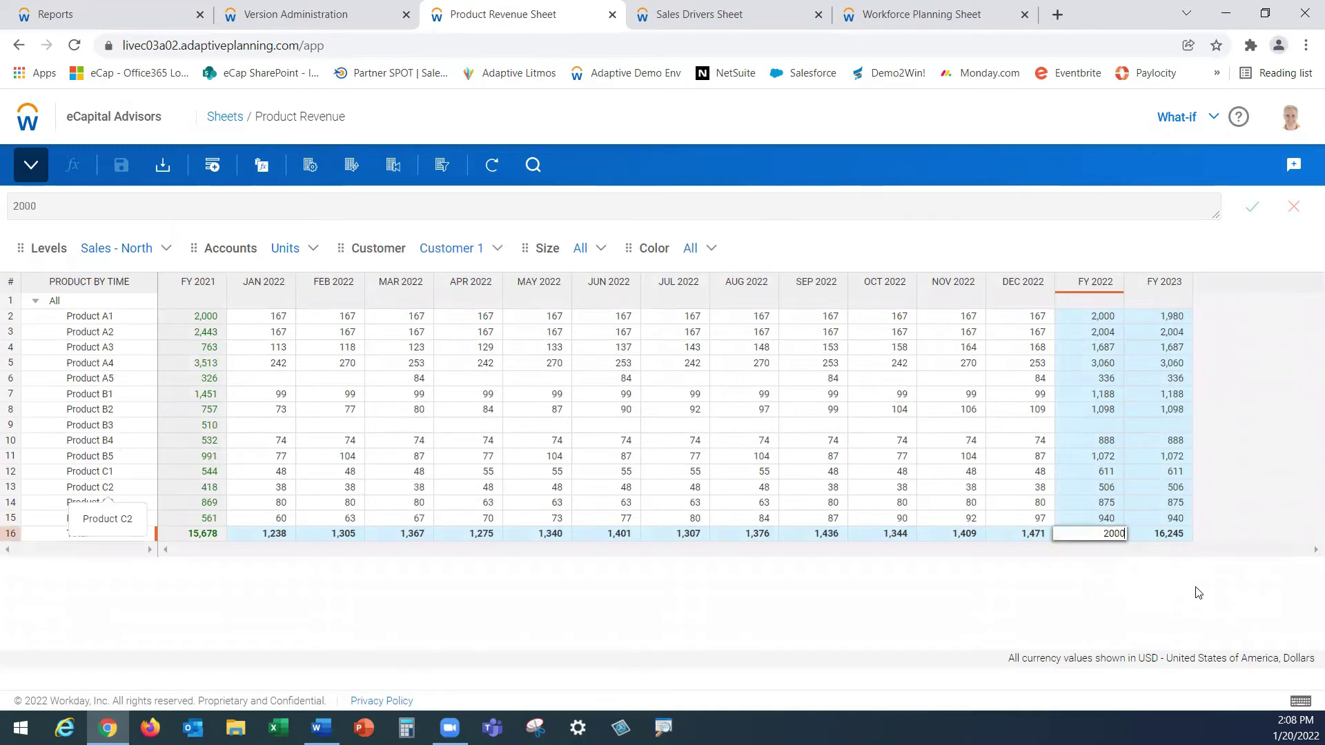
{"action": "type", "text": "0"}
{"action": "key", "text": "Return"}
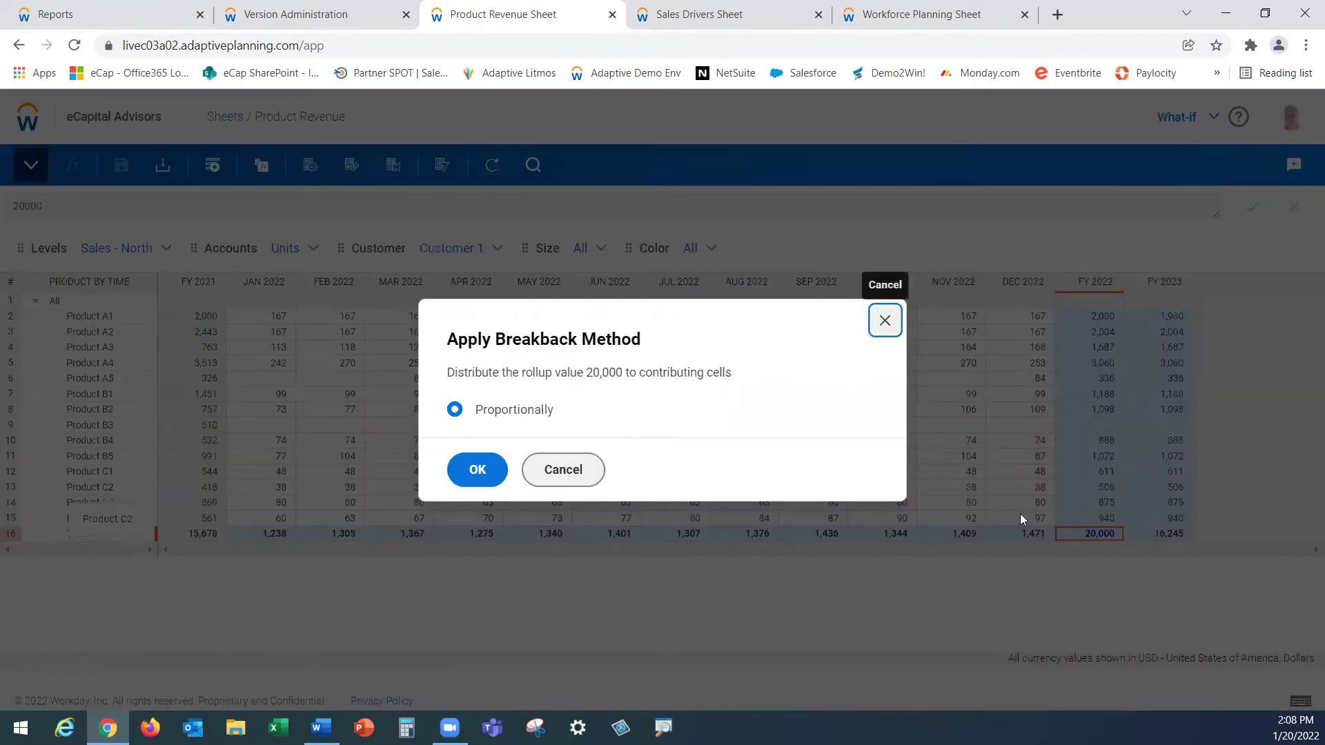
{"action": "left_click", "coordinate": [488, 476]}
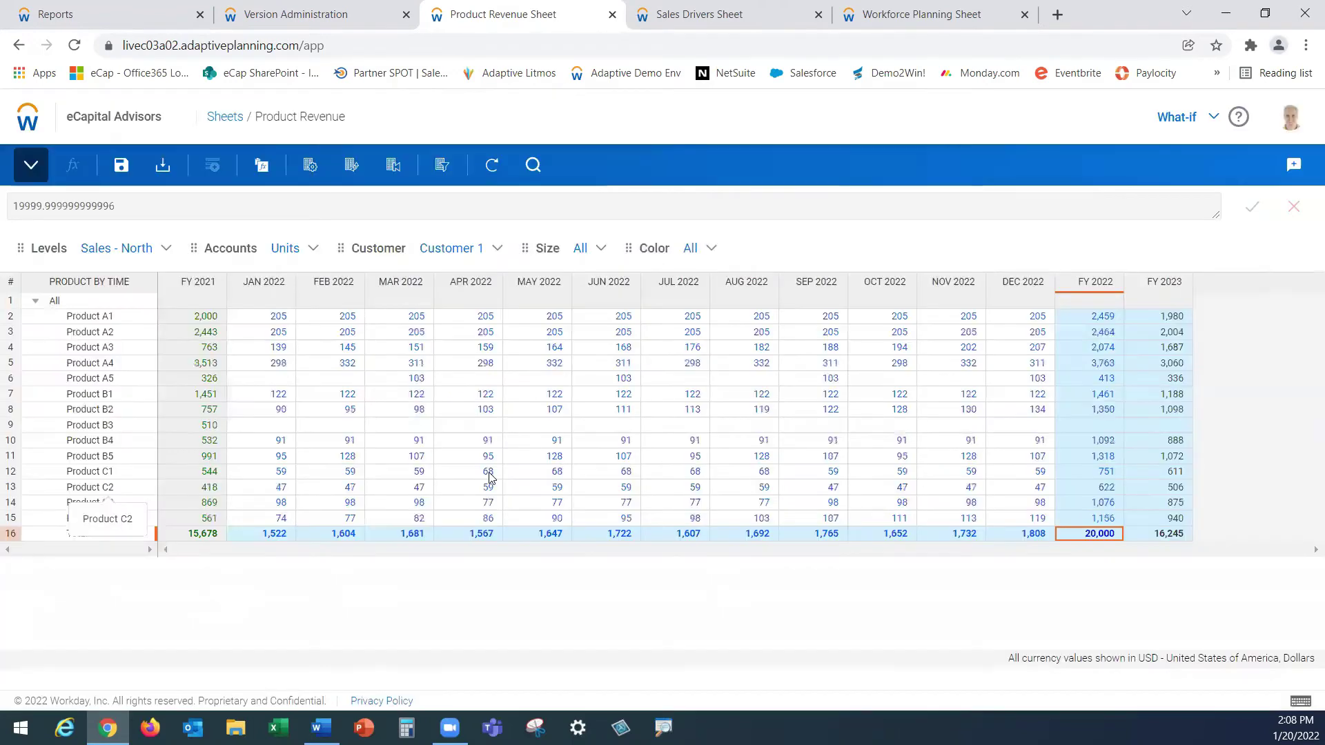
{"action": "left_click", "coordinate": [122, 165]}
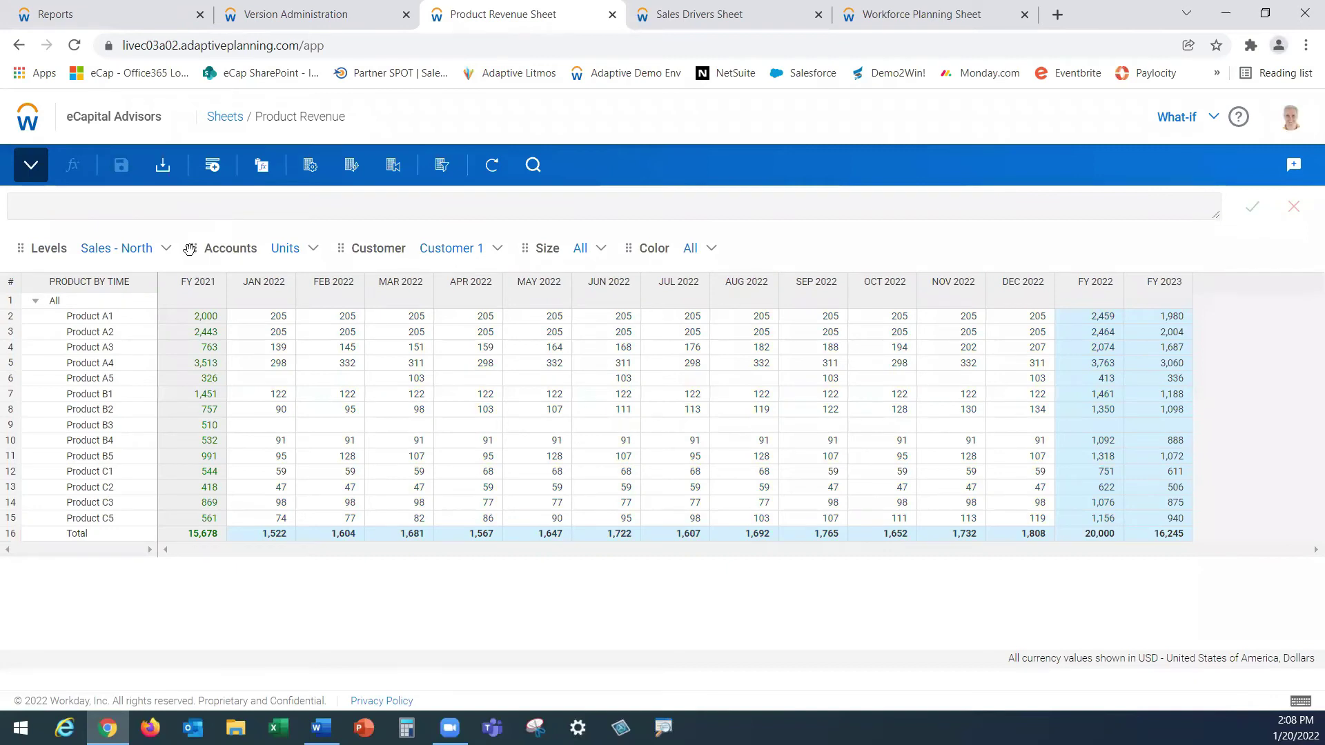
Move Accounts back to the rows and follow the January Price formula to the Sales Drivers sheet.
{"action": "left_click_drag", "start_coordinate": [195, 249], "coordinate": [140, 324]}
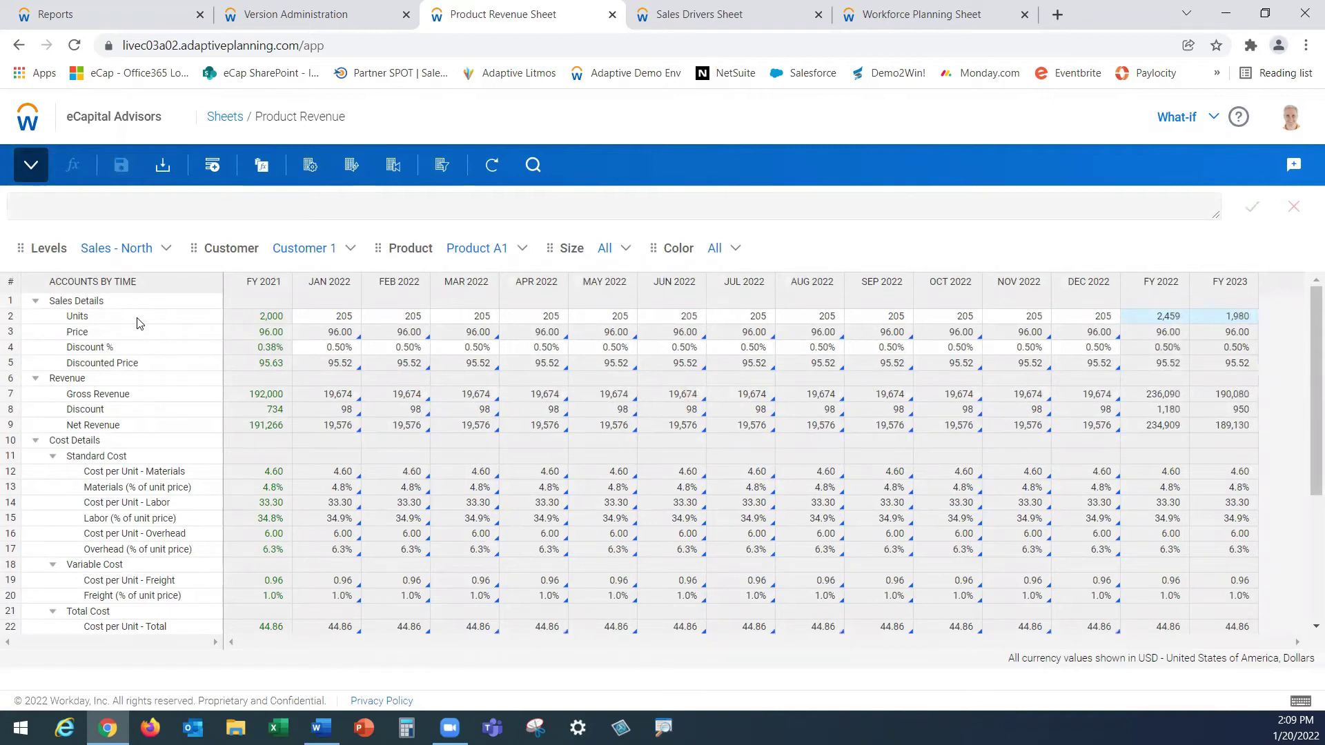
{"action": "left_click", "coordinate": [310, 336]}
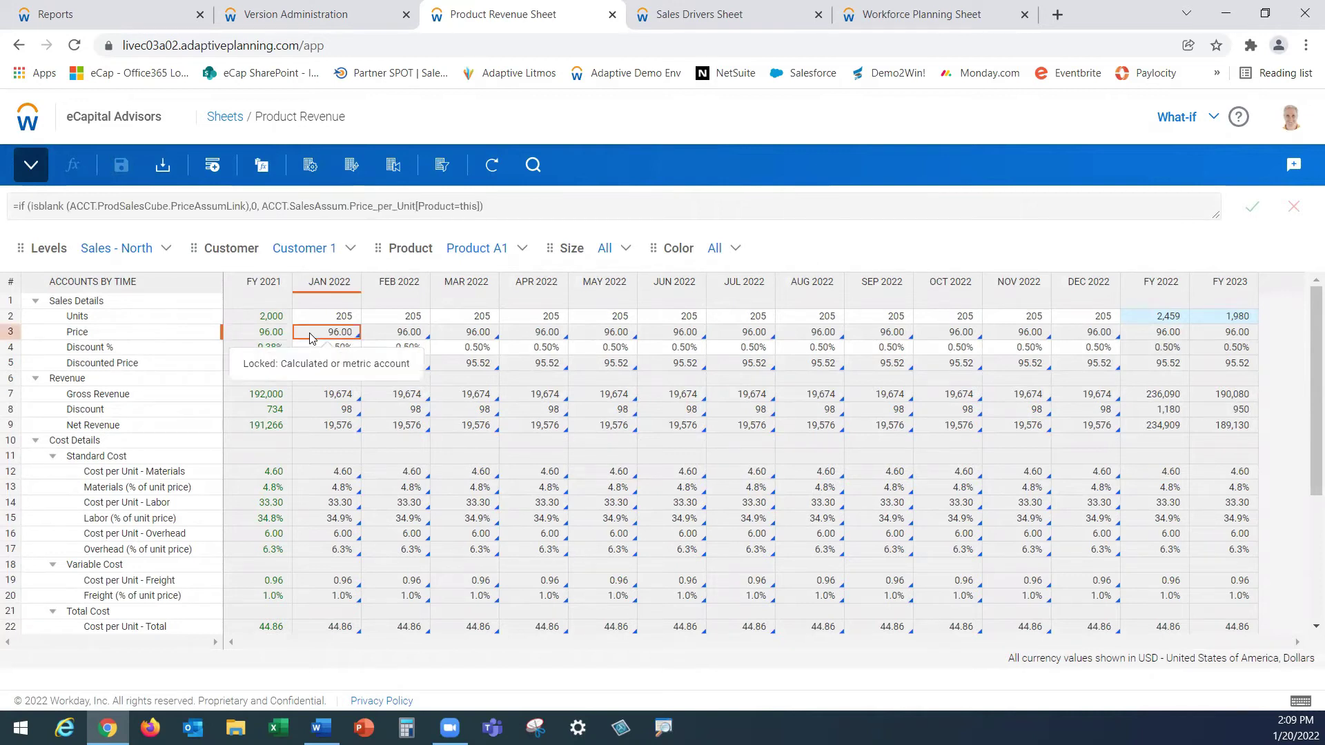
{"action": "left_click", "coordinate": [362, 341]}
Show the What-if version on the Sales Drivers sheet.
{"action": "left_click", "coordinate": [757, 17]}
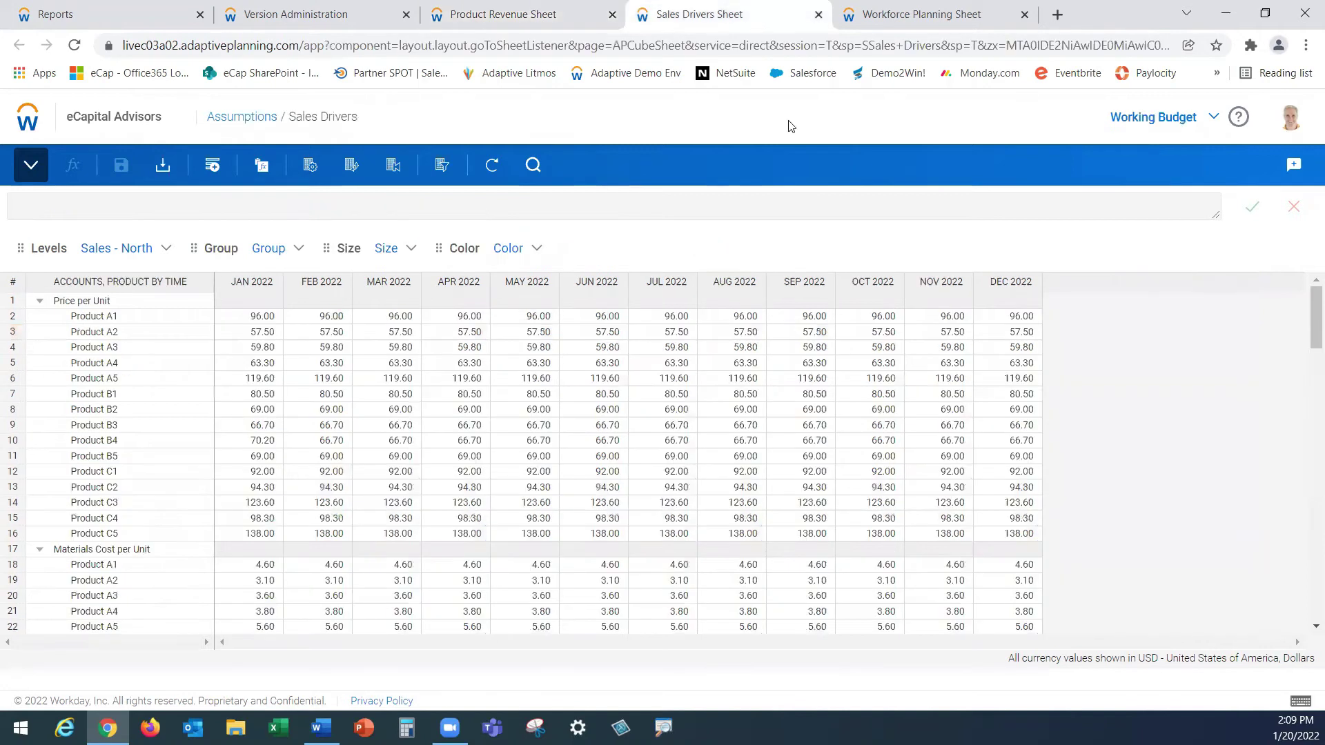
{"action": "left_click", "coordinate": [1213, 118]}
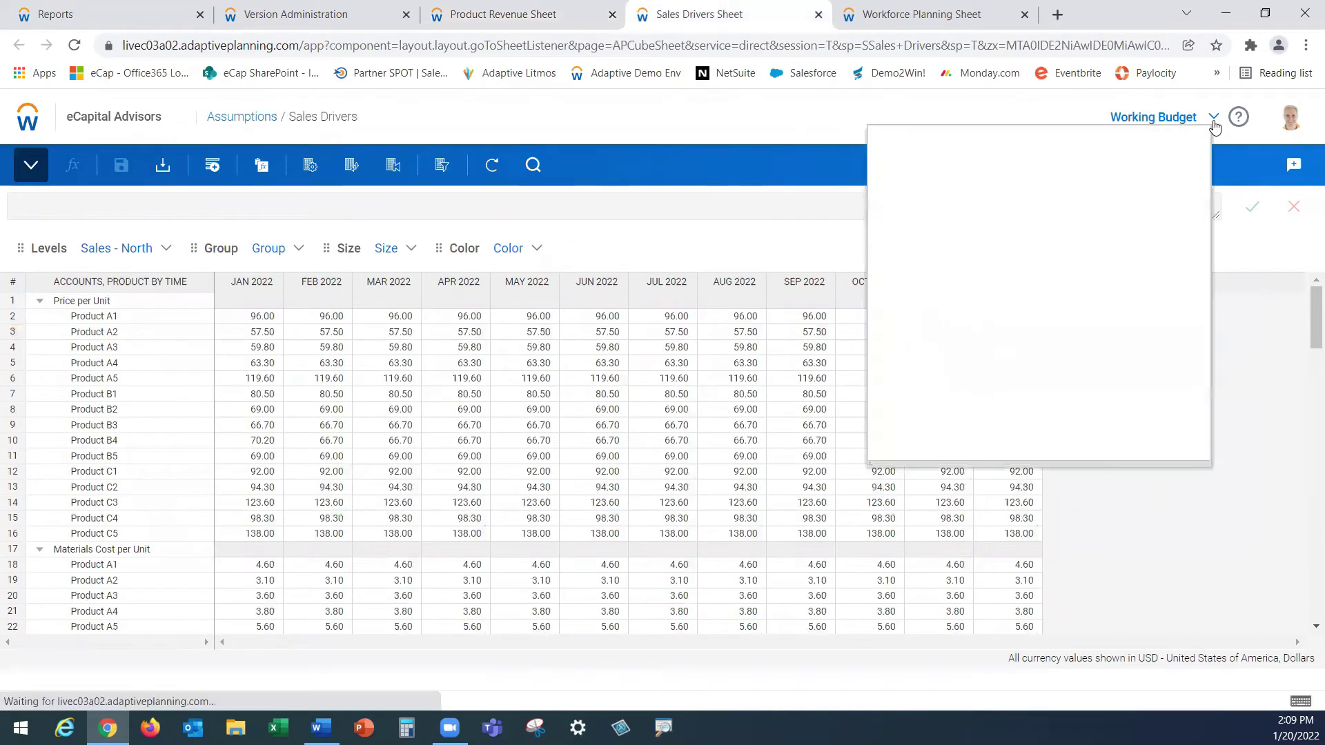
{"action": "left_click", "coordinate": [961, 328]}
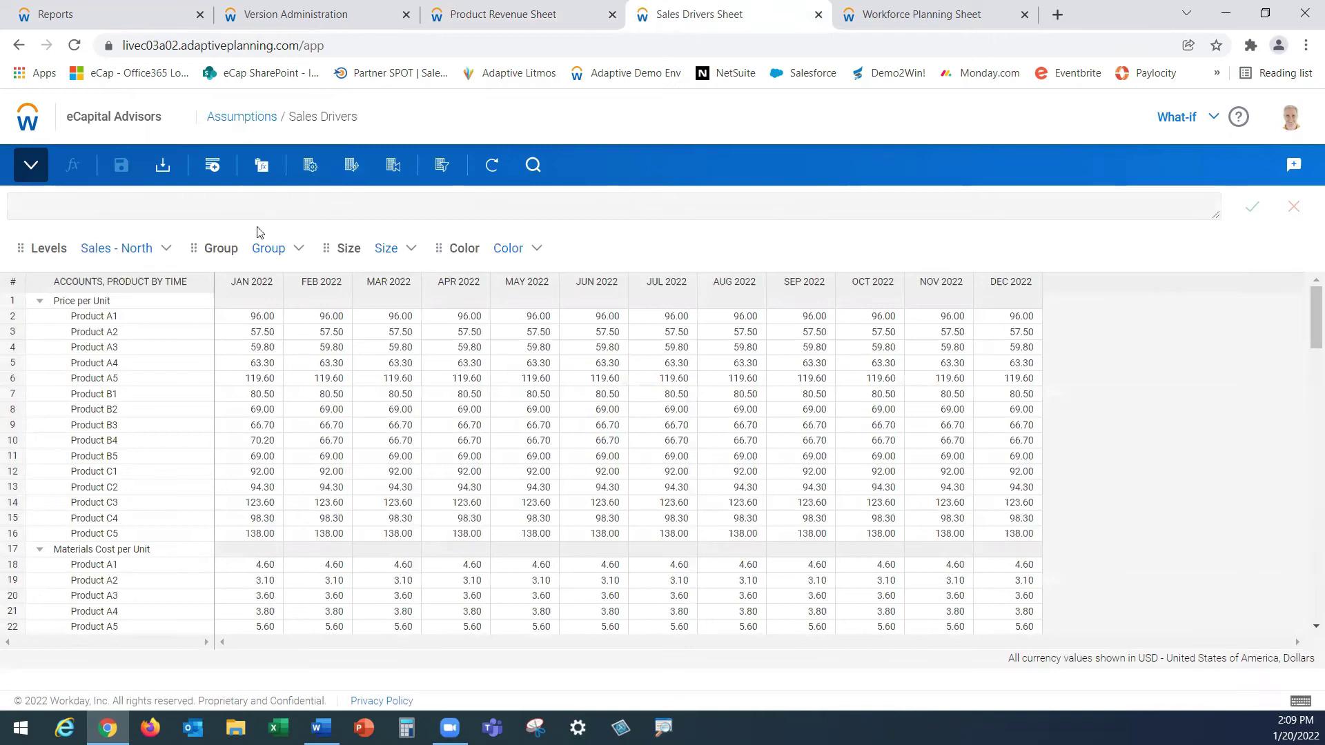
Raise every product's 2022 Price per Unit individually by 20 percent, Product A1 through C5.
{"action": "left_click", "coordinate": [242, 315]}
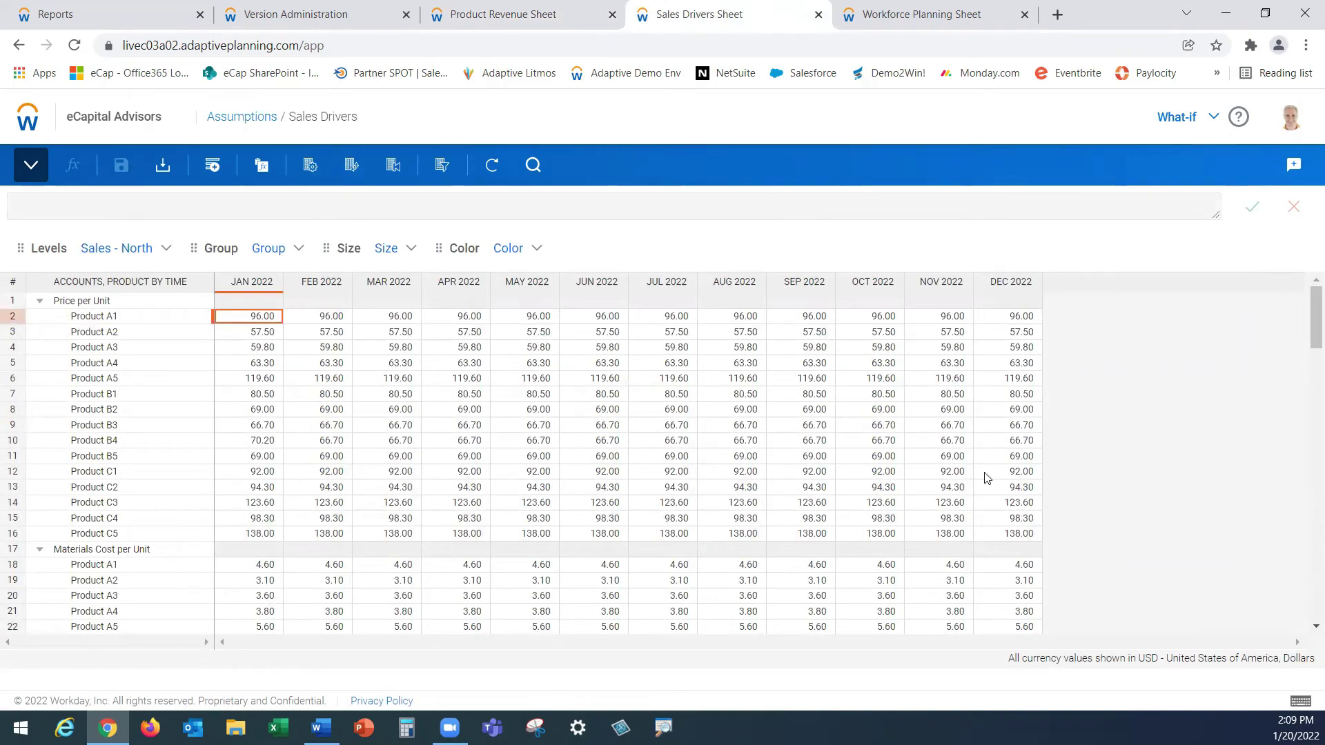
{"action": "left_click", "coordinate": [1019, 533], "text": "shift"}
{"action": "right_click", "coordinate": [593, 427]}
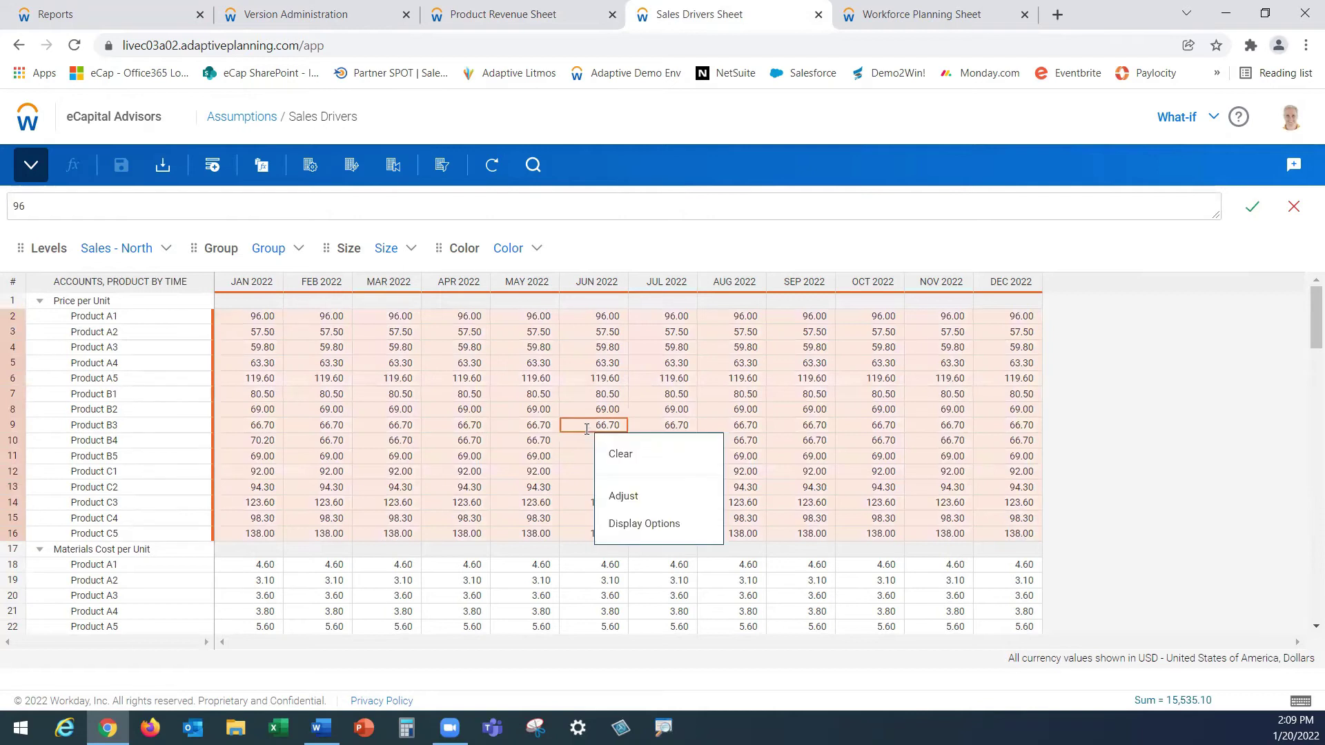
{"action": "left_click", "coordinate": [626, 498]}
{"action": "left_click", "coordinate": [462, 461]}
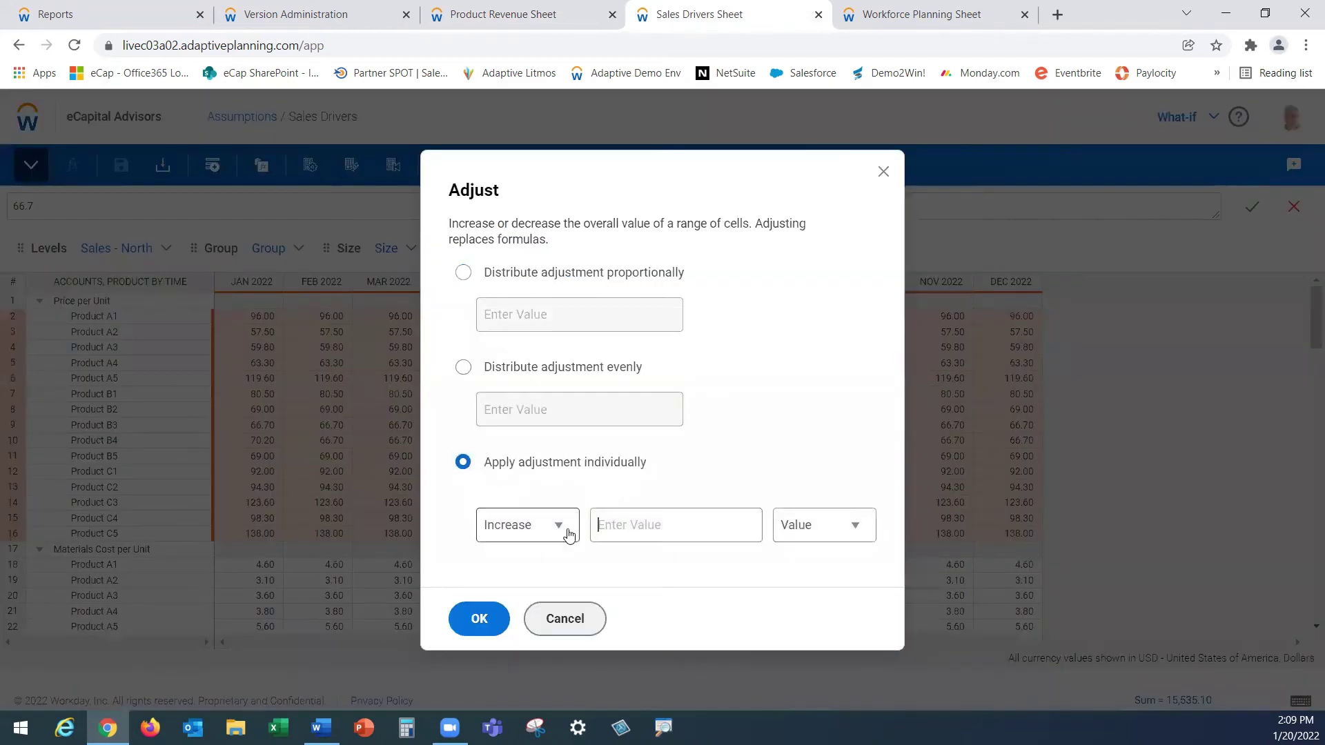
{"action": "left_click", "coordinate": [693, 514]}
{"action": "type", "text": "20"}
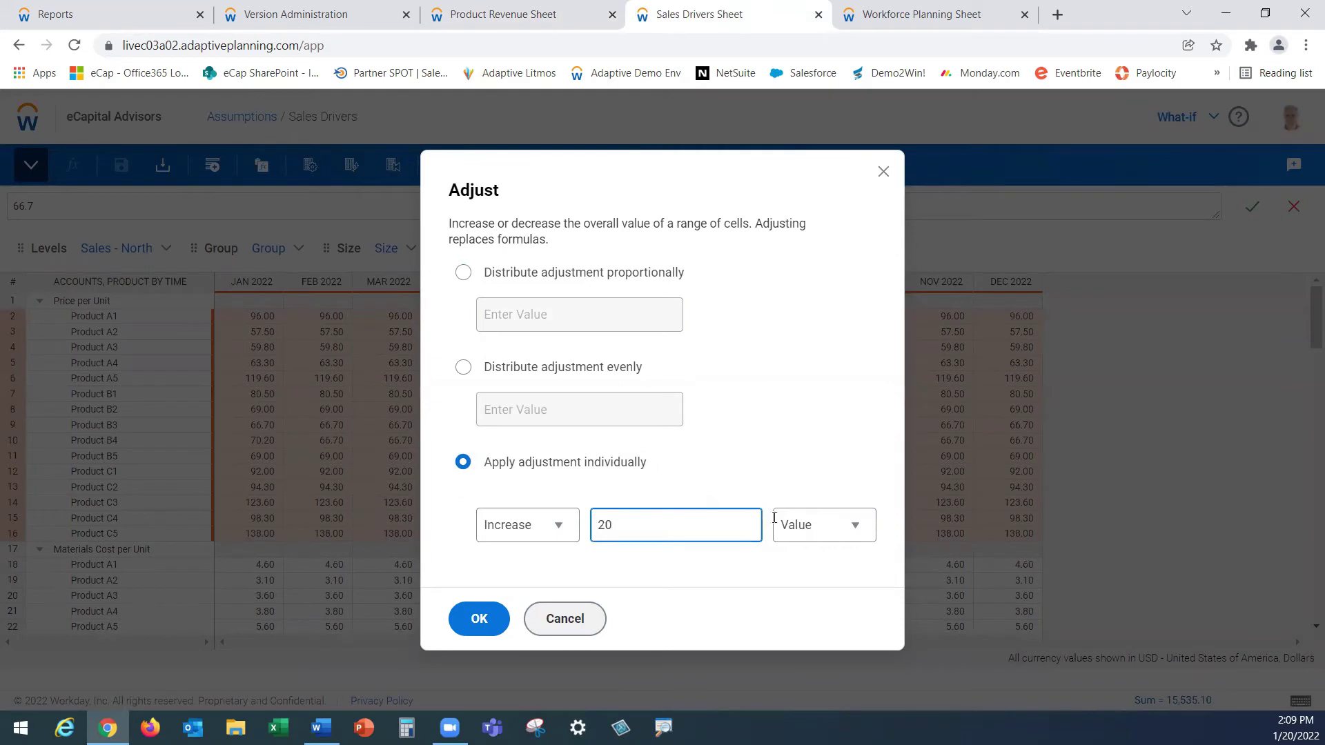
{"action": "left_click", "coordinate": [827, 534]}
{"action": "left_click", "coordinate": [825, 584]}
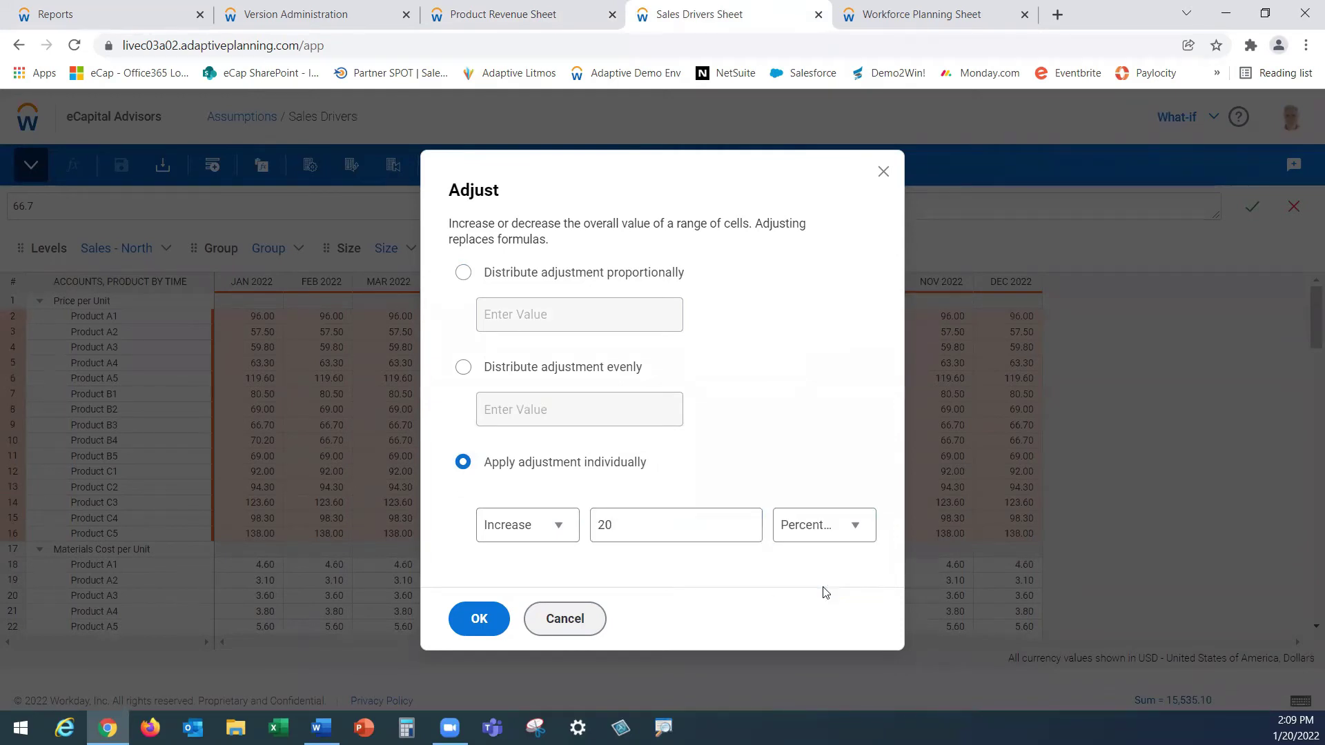
{"action": "left_click", "coordinate": [501, 614]}
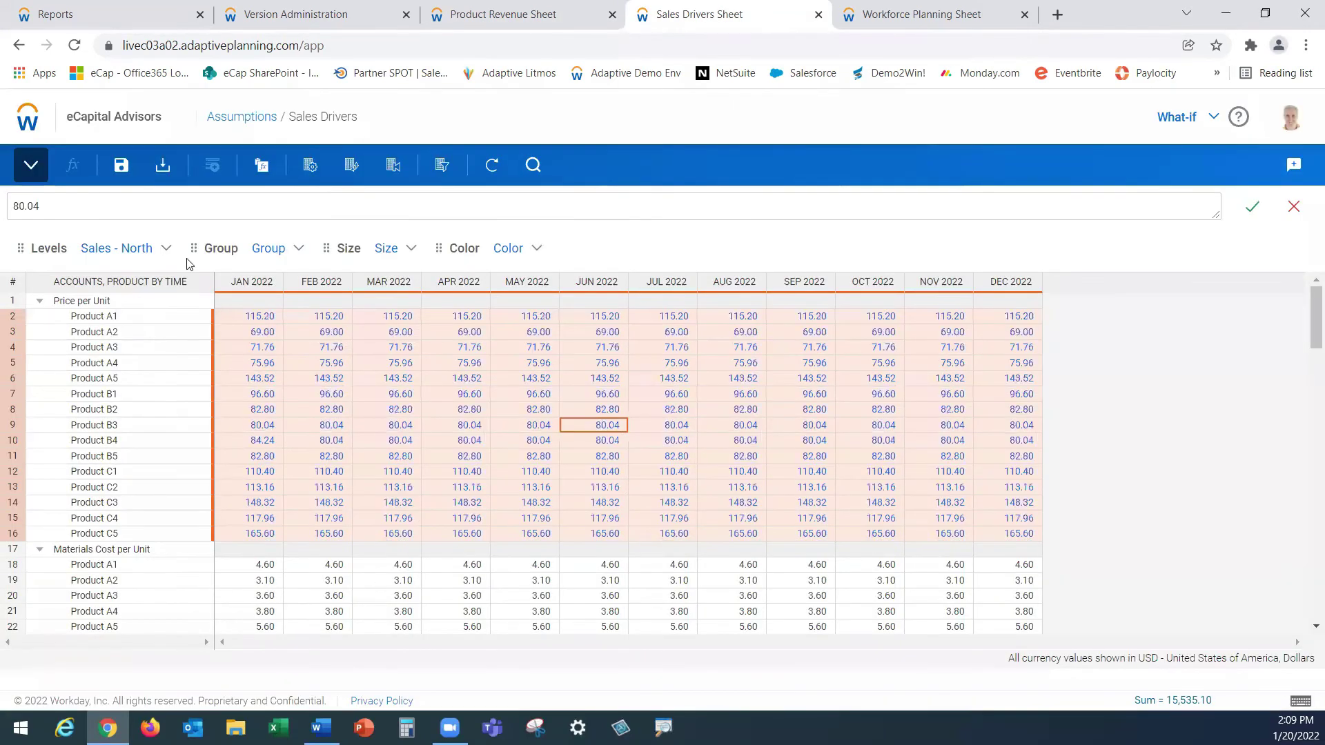
Save the raised prices and review them, with Product A1 now at 115.20.
{"action": "left_click", "coordinate": [120, 164]}
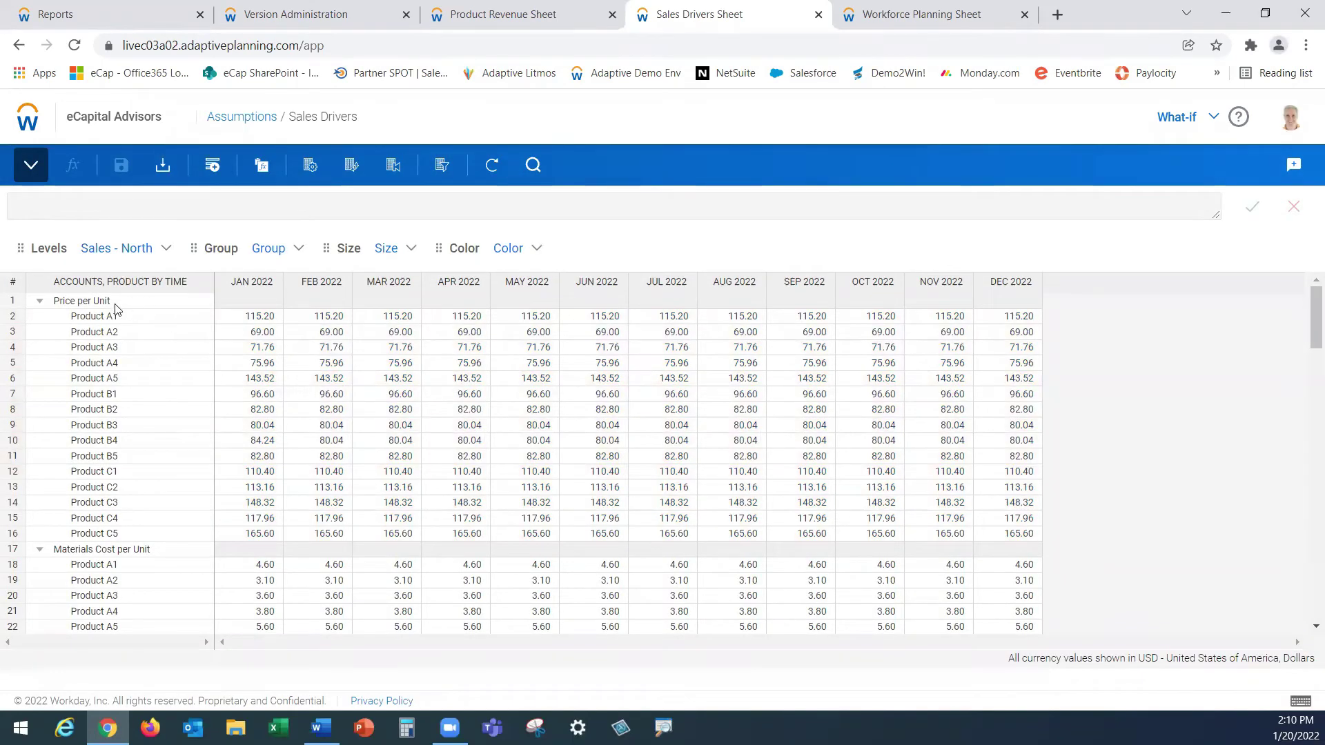
{"action": "scroll", "coordinate": [124, 324], "scroll_direction": "down", "scroll_amount": 3}
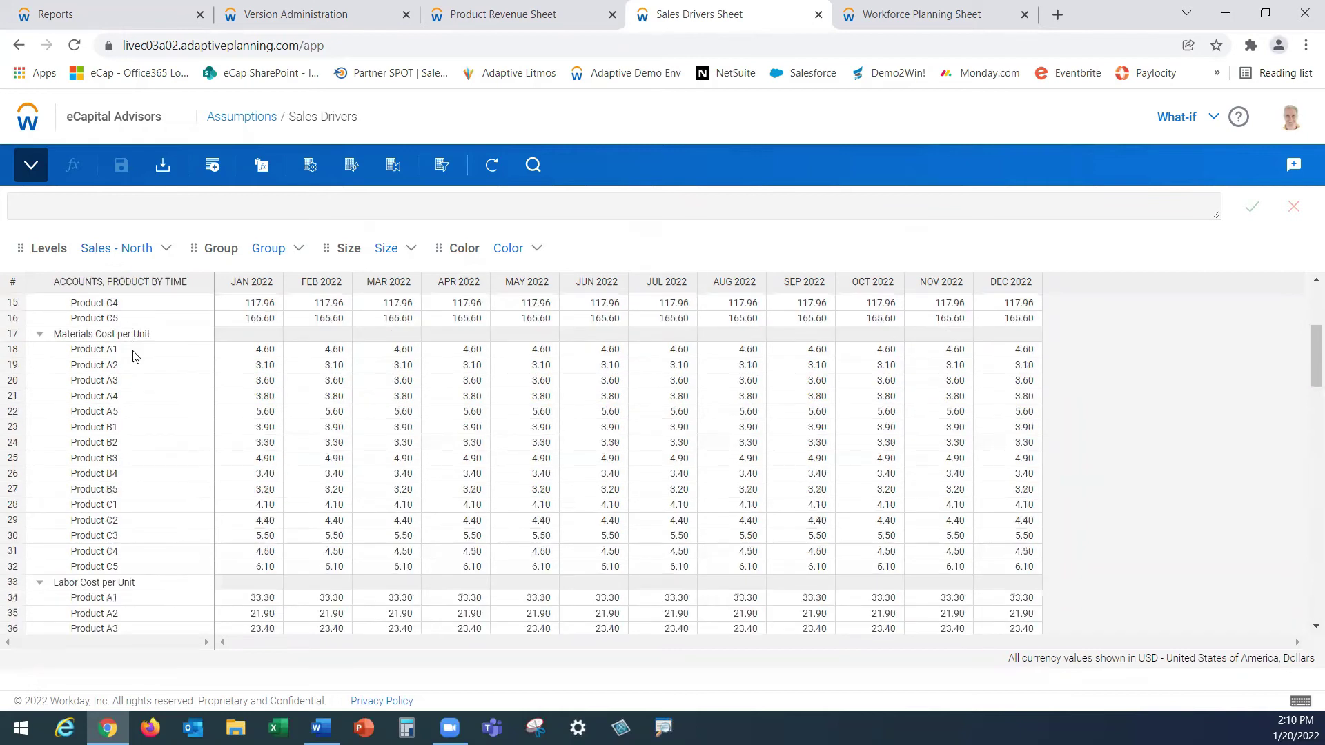
{"action": "scroll", "coordinate": [138, 373], "scroll_direction": "down", "scroll_amount": 9}
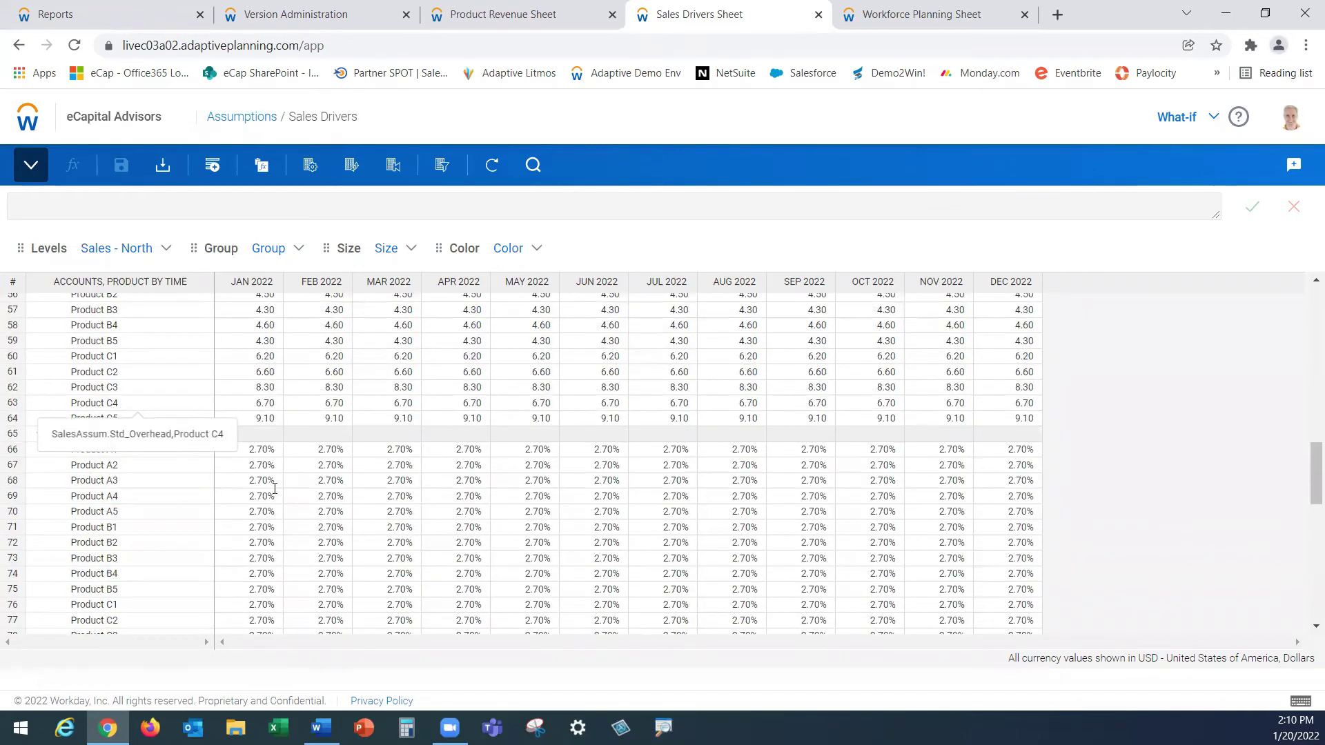
{"action": "scroll", "coordinate": [292, 478], "scroll_direction": "up", "scroll_amount": 2}
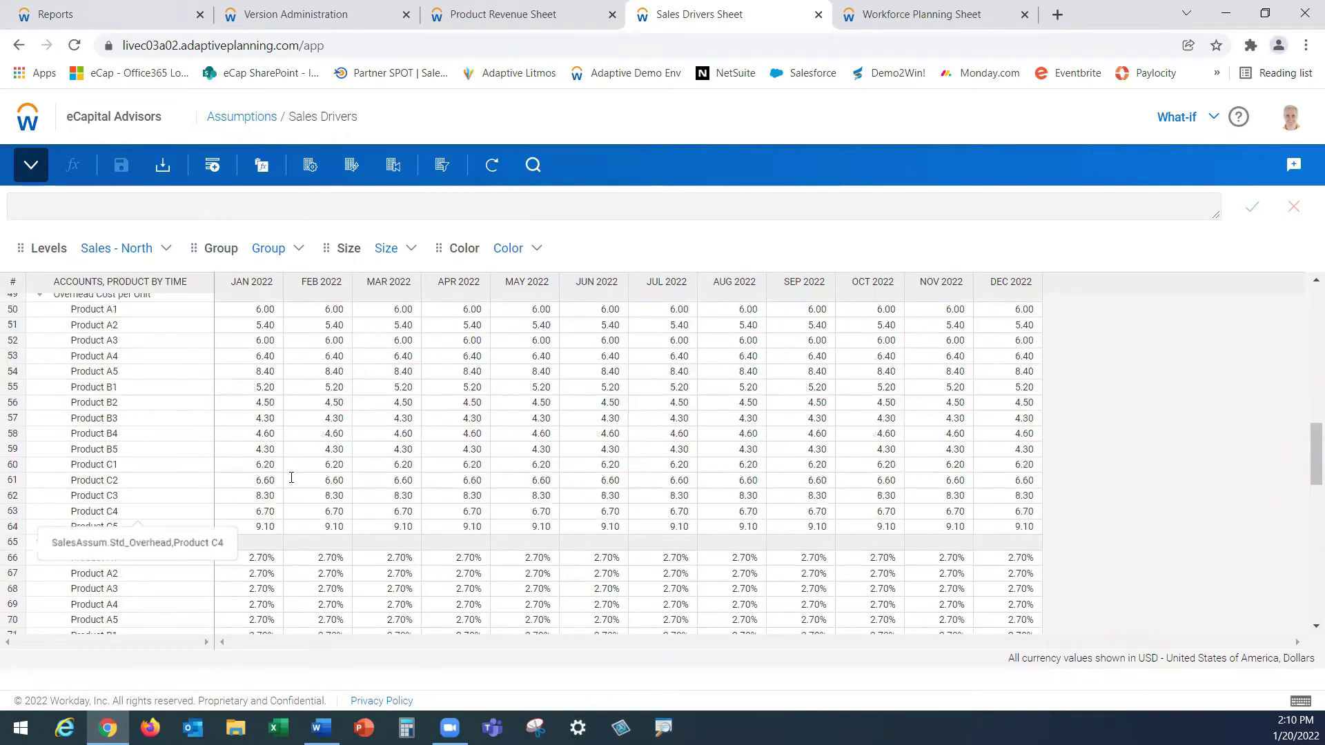
{"action": "scroll", "coordinate": [291, 477], "scroll_direction": "up", "scroll_amount": 10}
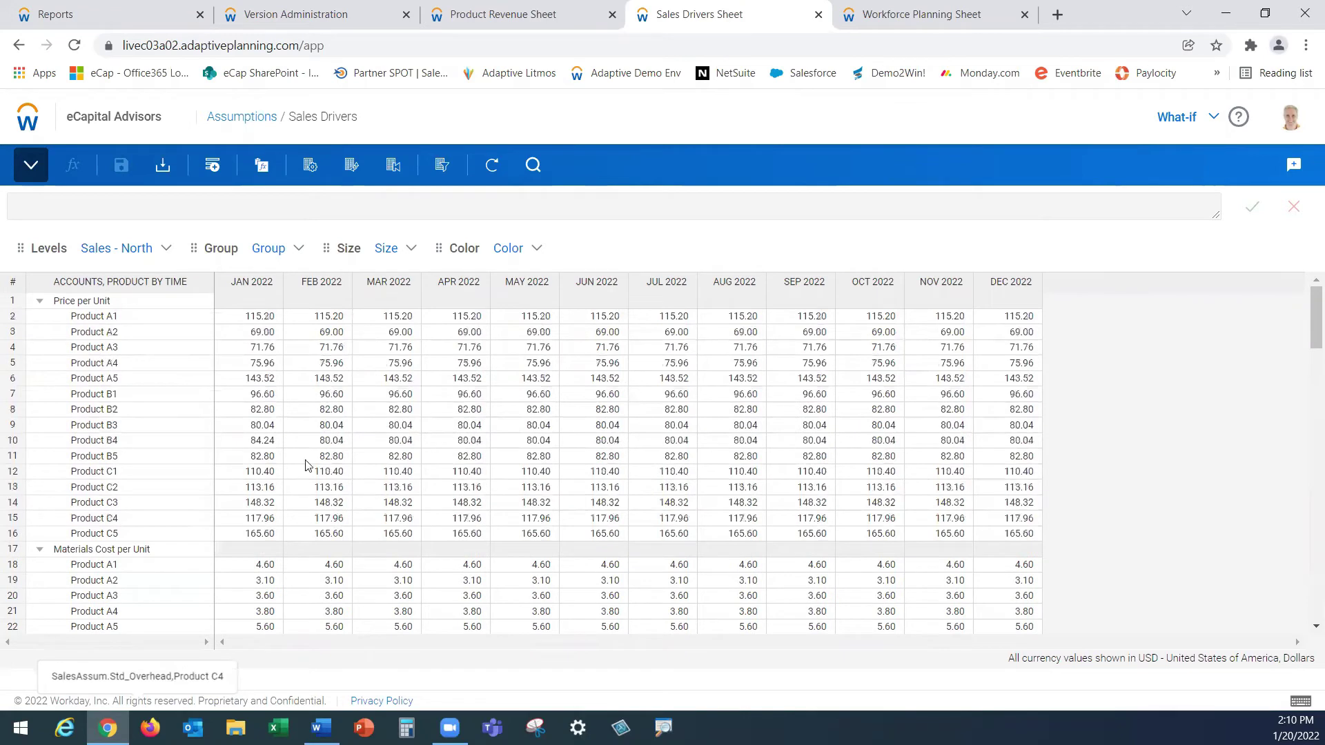
Refresh Product Revenue and check the 115.20 Price and 281,891 FY 2022 Net Revenue formulas.
{"action": "left_click", "coordinate": [495, 21]}
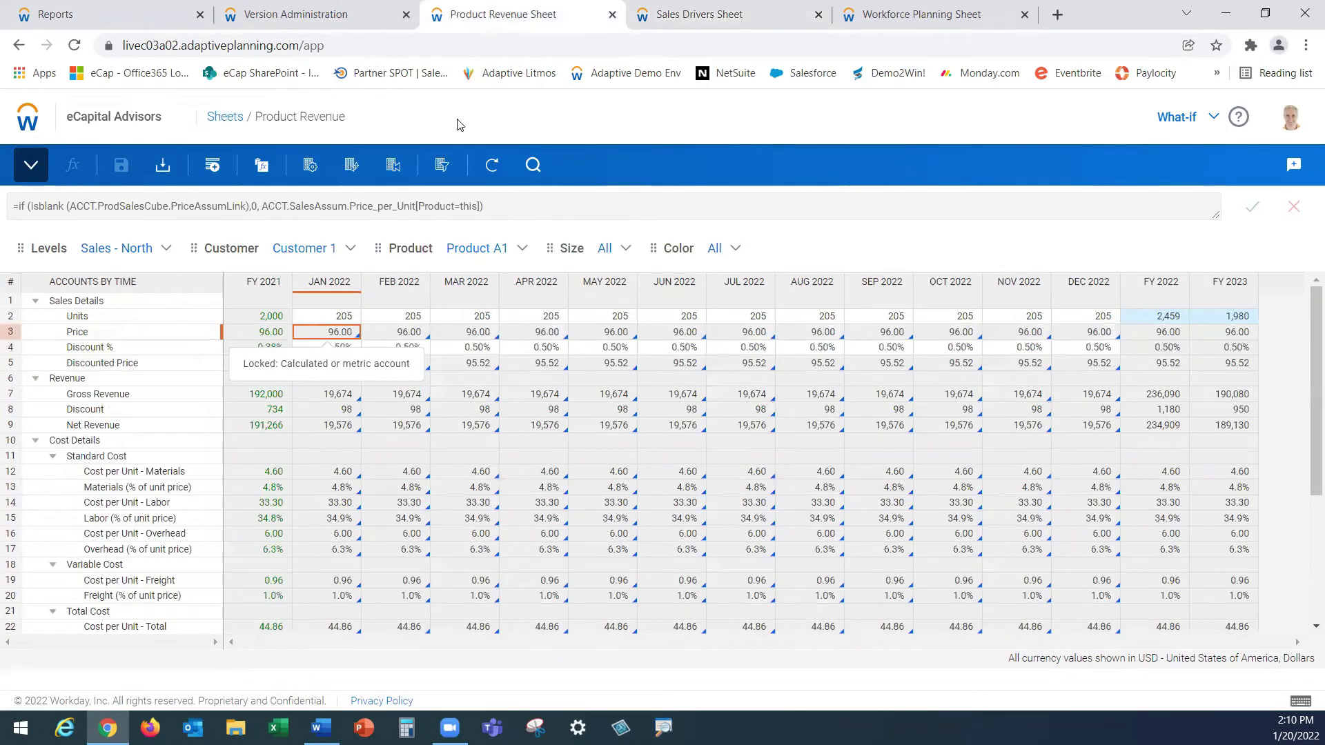
{"action": "left_click", "coordinate": [492, 166]}
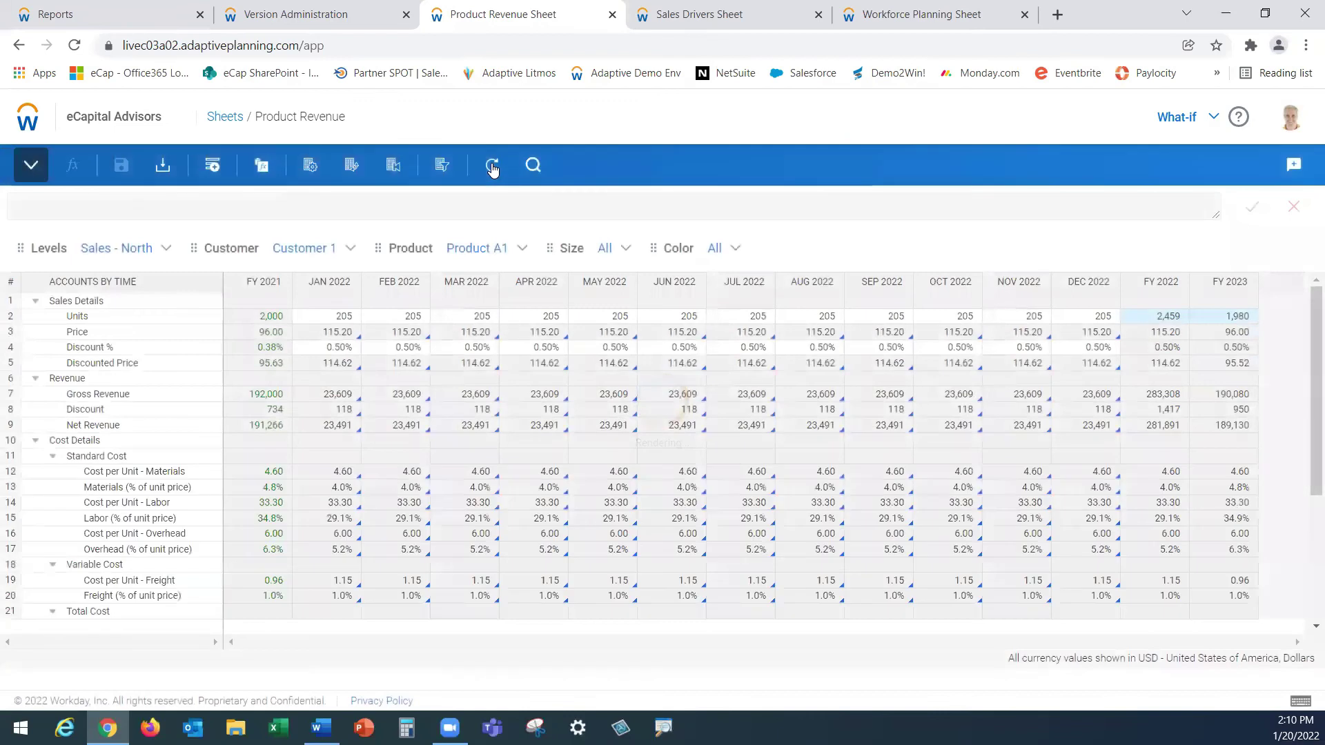
{"action": "left_click", "coordinate": [346, 334]}
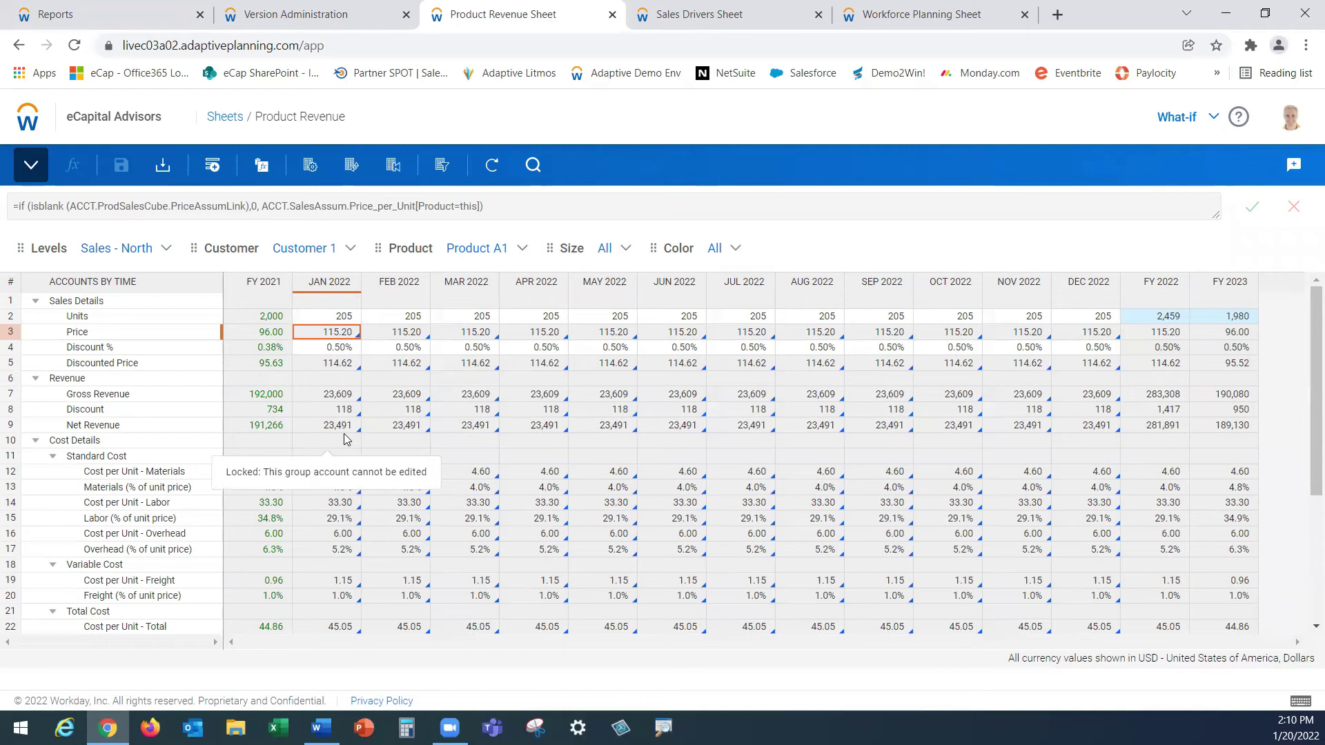
{"action": "left_click", "coordinate": [332, 428]}
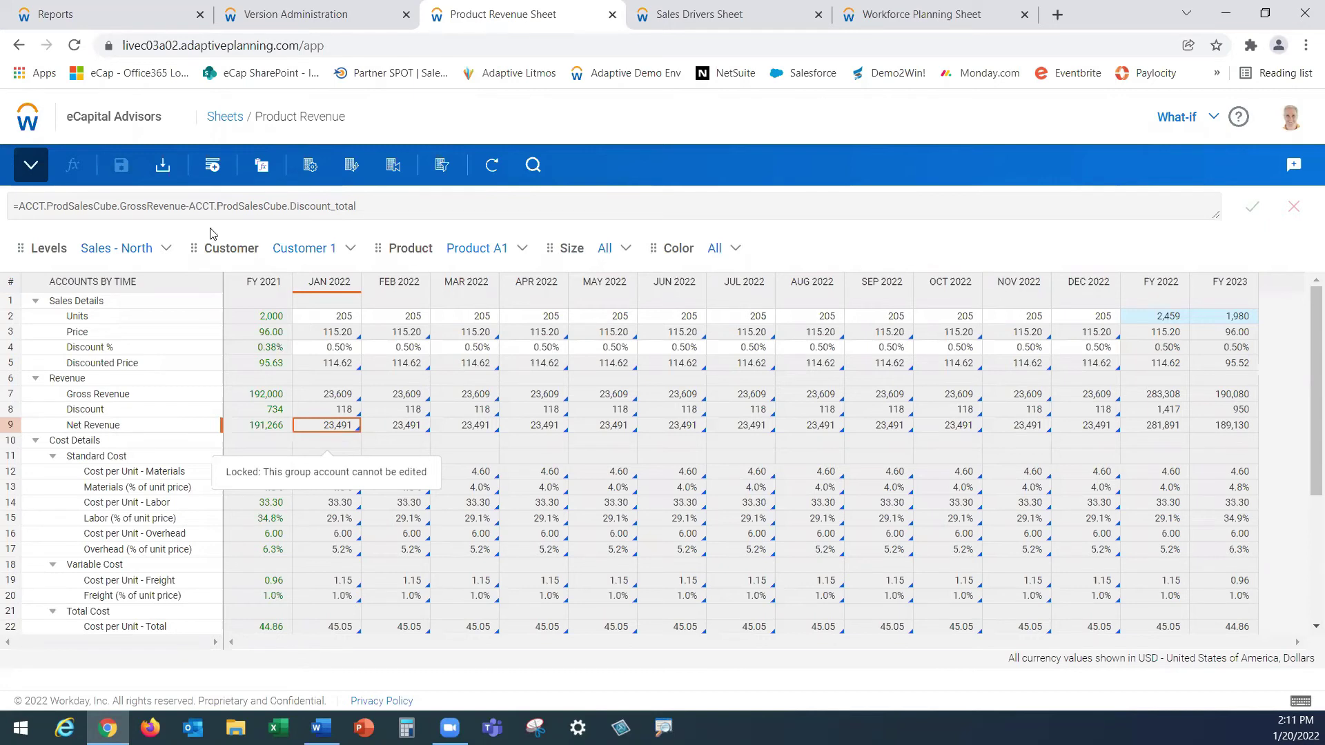
Show the Workforce Planning sheet in the What-if version instead of Working Budget.
{"action": "left_click", "coordinate": [929, 18]}
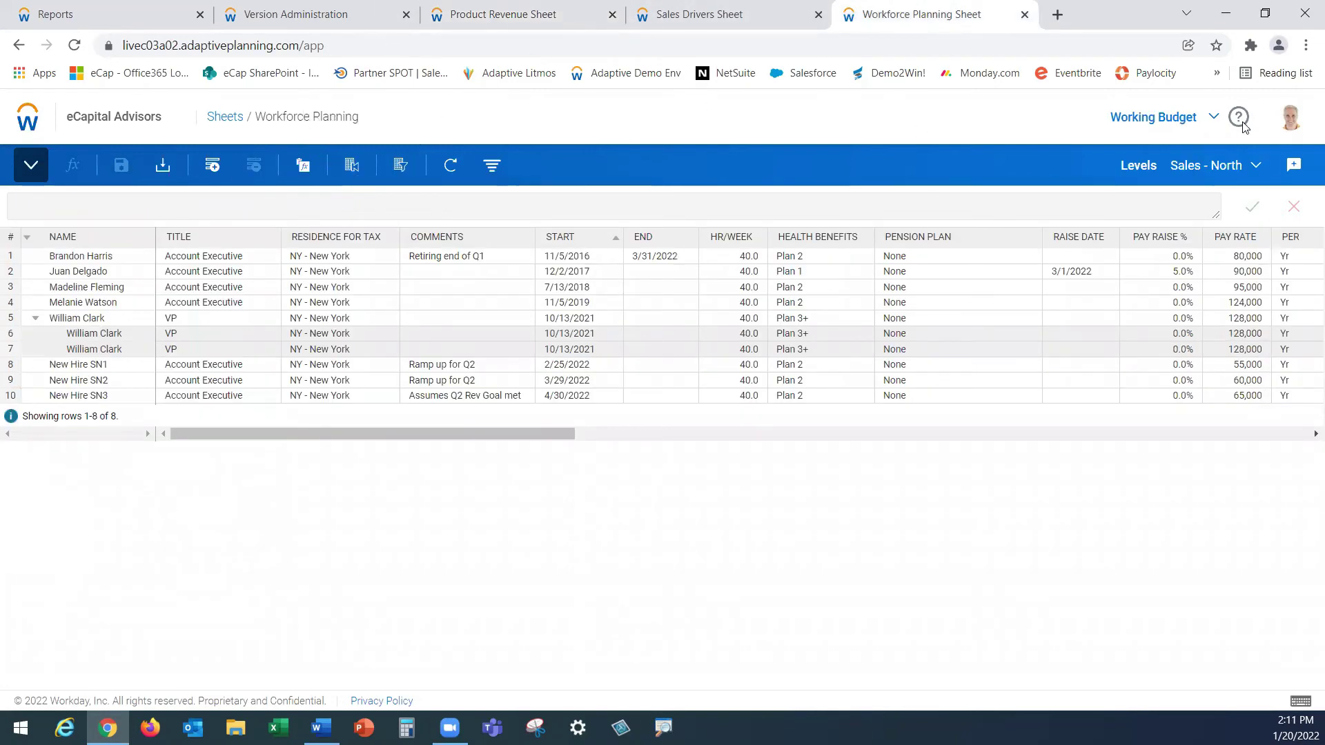
{"action": "left_click", "coordinate": [1211, 117]}
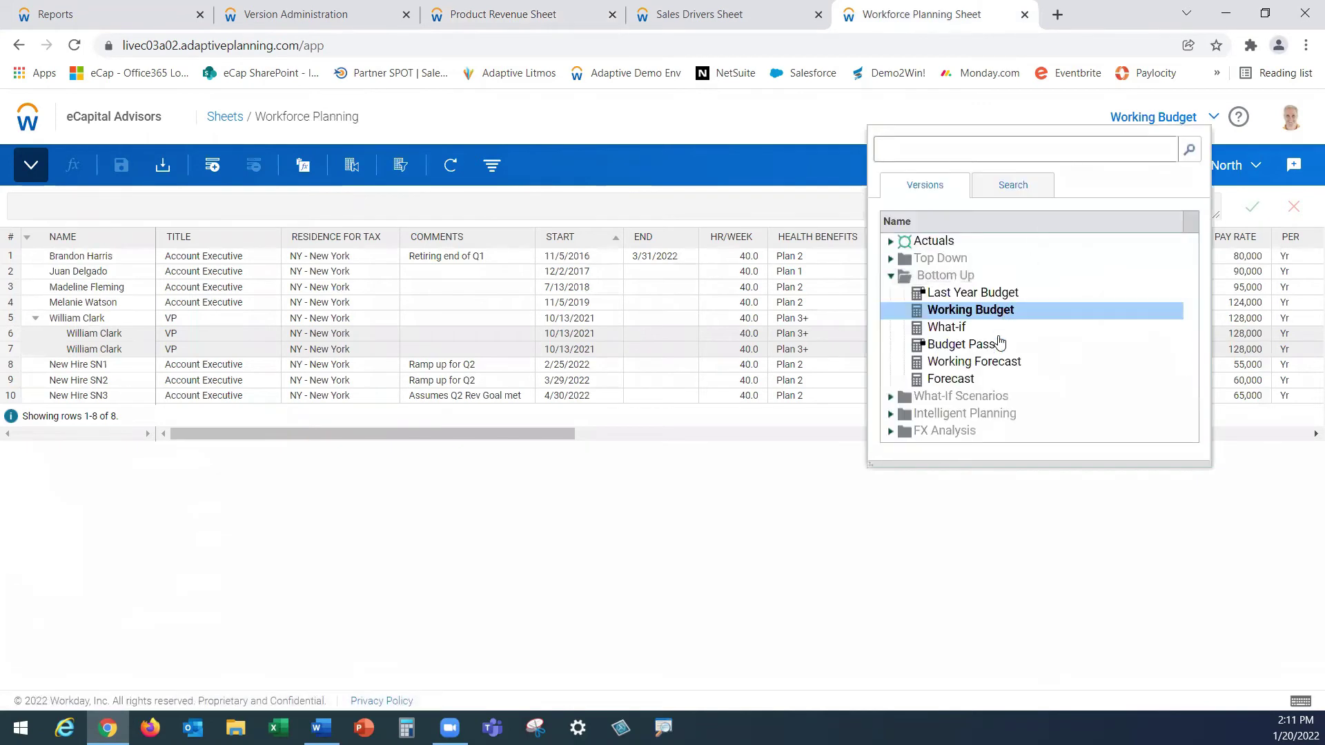
{"action": "left_click", "coordinate": [1000, 334]}
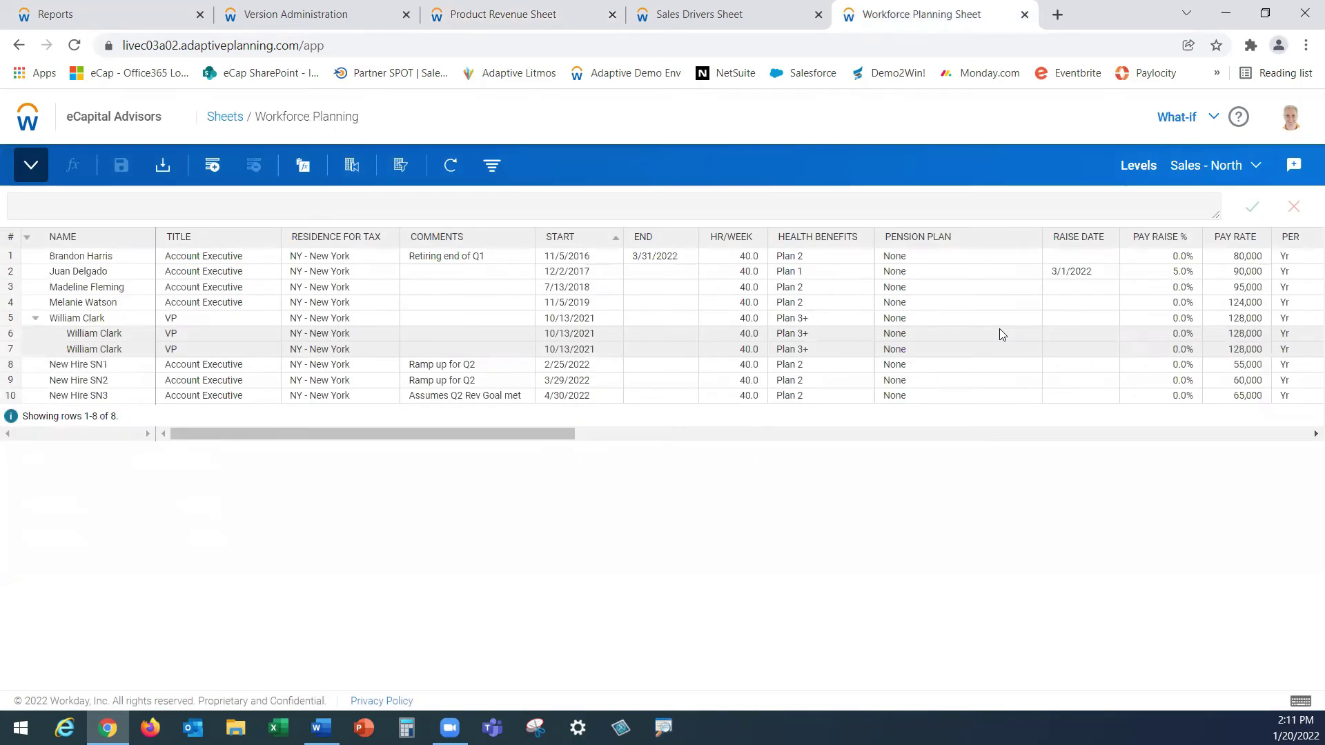
Open the tax residence choices for the first employee row.
{"action": "left_click", "coordinate": [126, 251]}
{"action": "left_click", "coordinate": [349, 259]}
{"action": "left_click", "coordinate": [392, 257]}
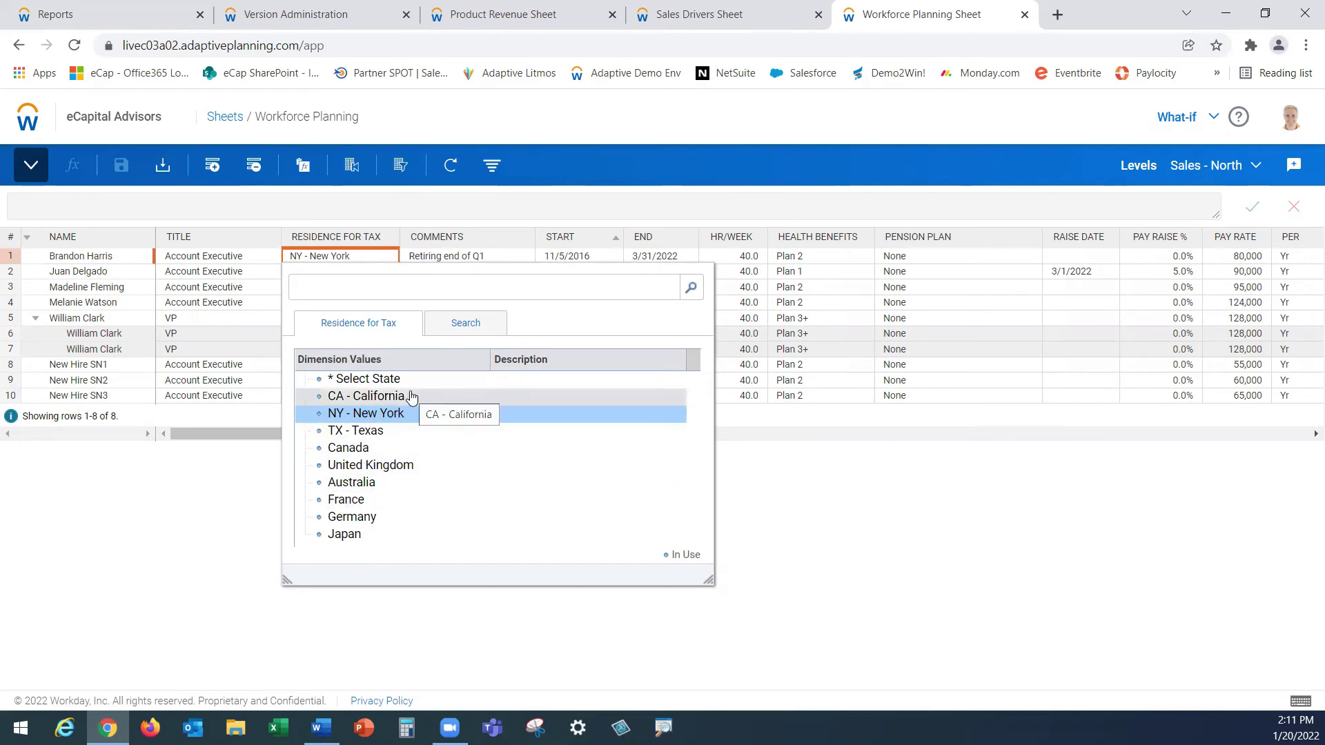
{"action": "key", "text": "Tab"}
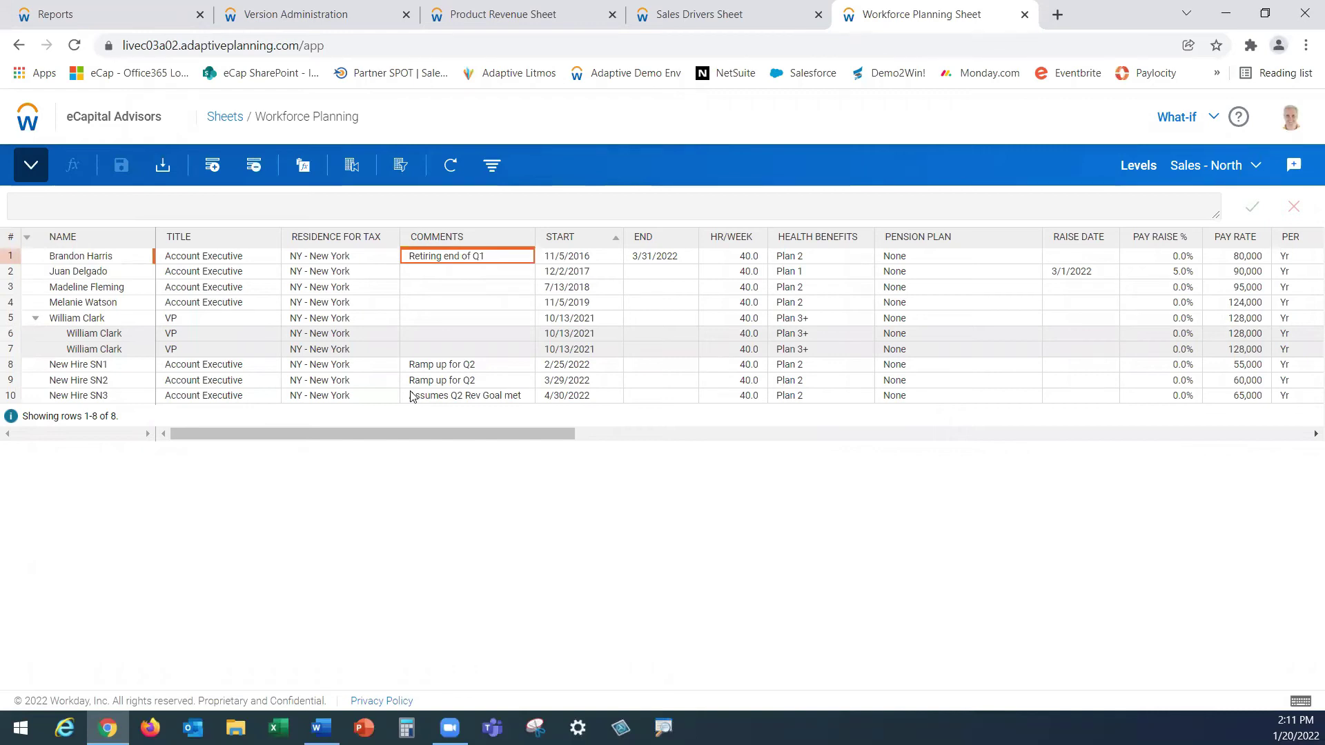
{"action": "key", "text": "Tab"}
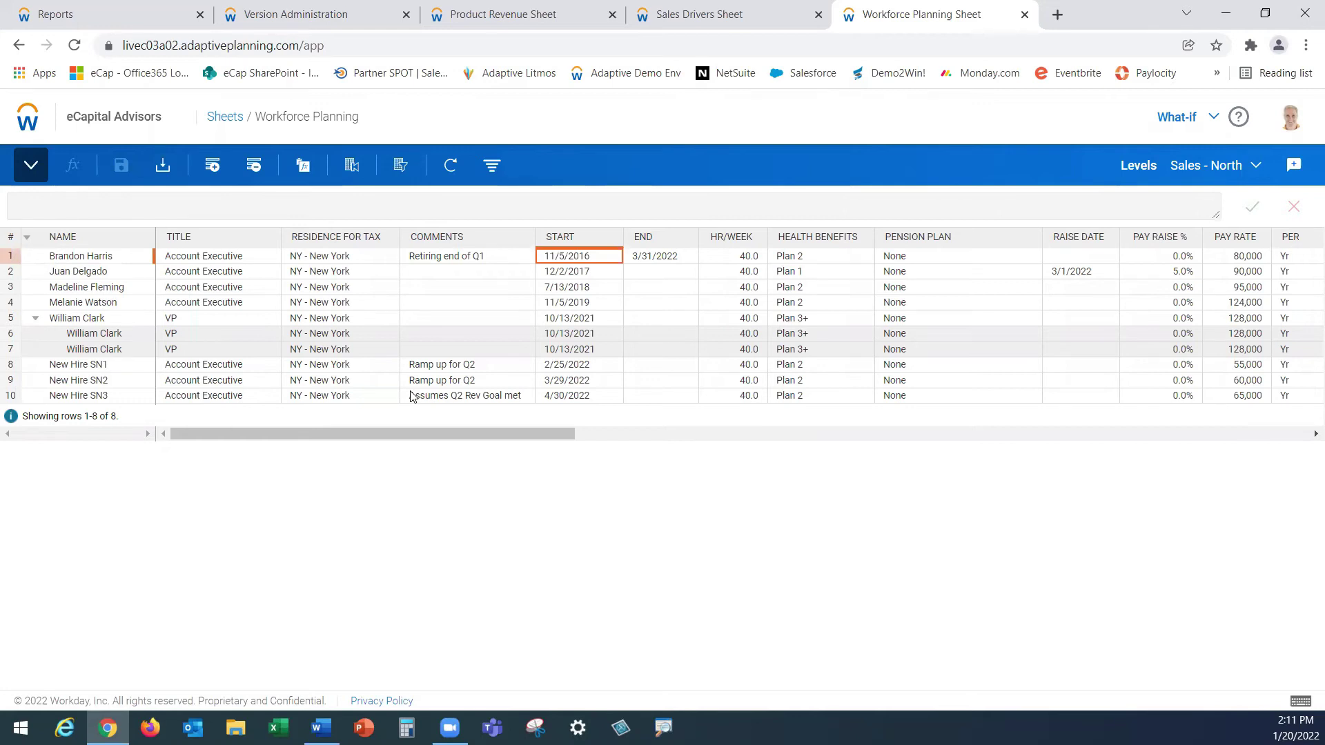
{"action": "key", "text": "Tab"}
{"action": "key", "text": "Tab"}
{"action": "key", "text": "Tab"}
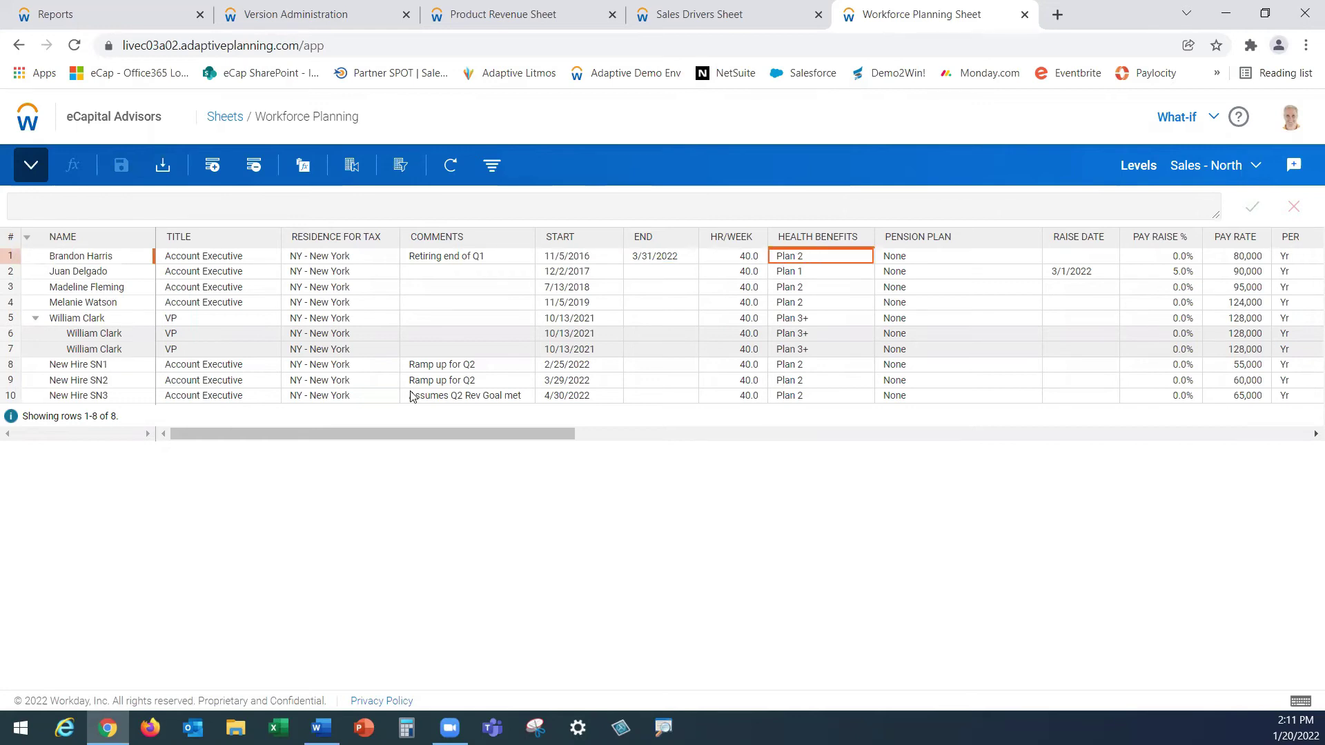
{"action": "left_click", "coordinate": [867, 257]}
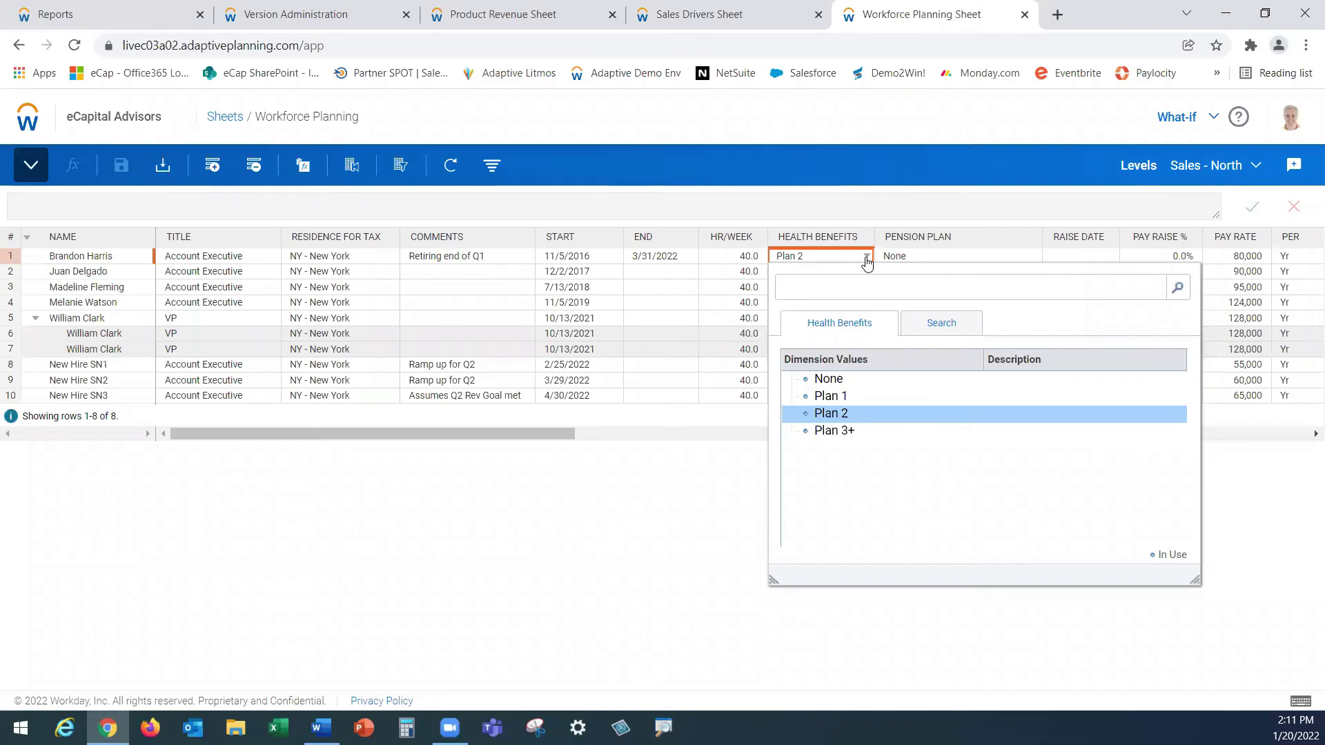
{"action": "key", "text": "Tab"}
{"action": "key", "text": "Tab"}
{"action": "key", "text": "Tab"}
{"action": "key", "text": "Tab"}
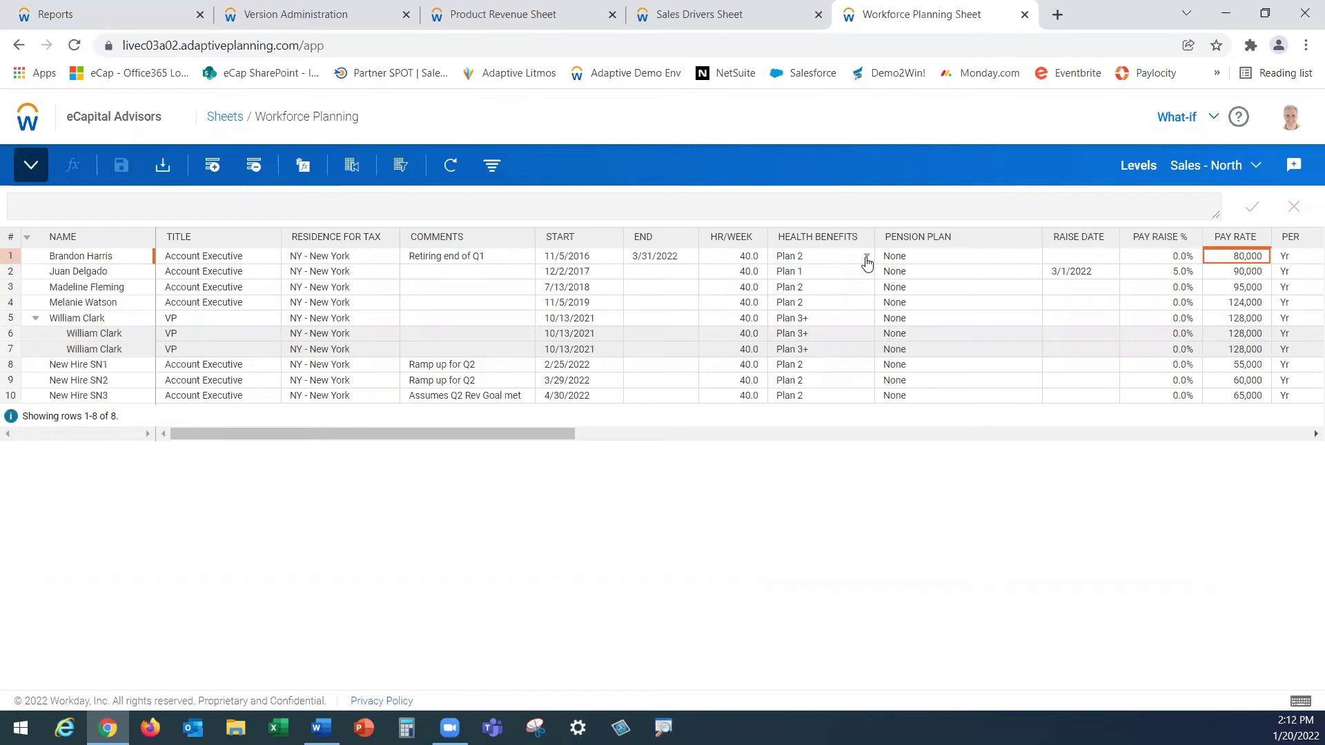
{"action": "key", "text": "Tab"}
{"action": "key", "text": "Tab"}
{"action": "key", "text": "Tab"}
{"action": "key", "text": "Tab"}
{"action": "key", "text": "Tab"}
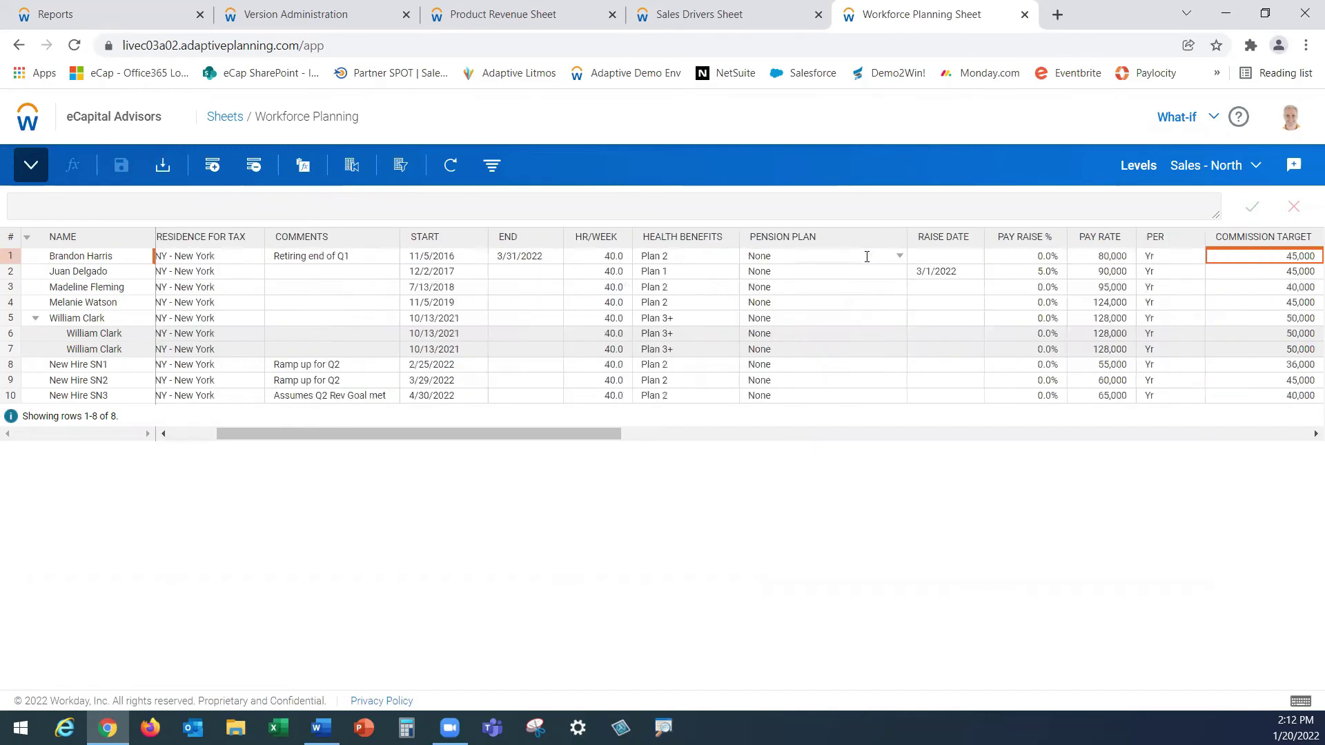
{"action": "key", "text": "Tab"}
{"action": "key", "text": "Tab"}
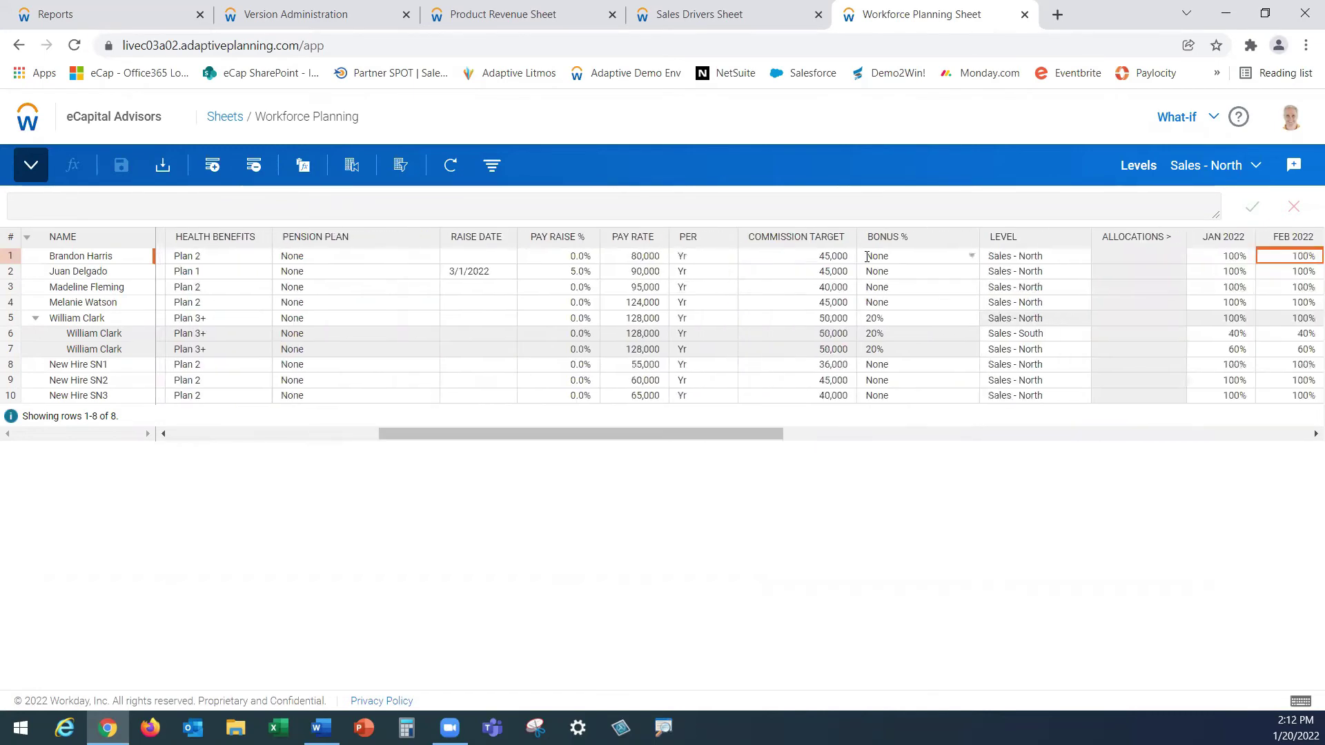
{"action": "key", "text": "Tab"}
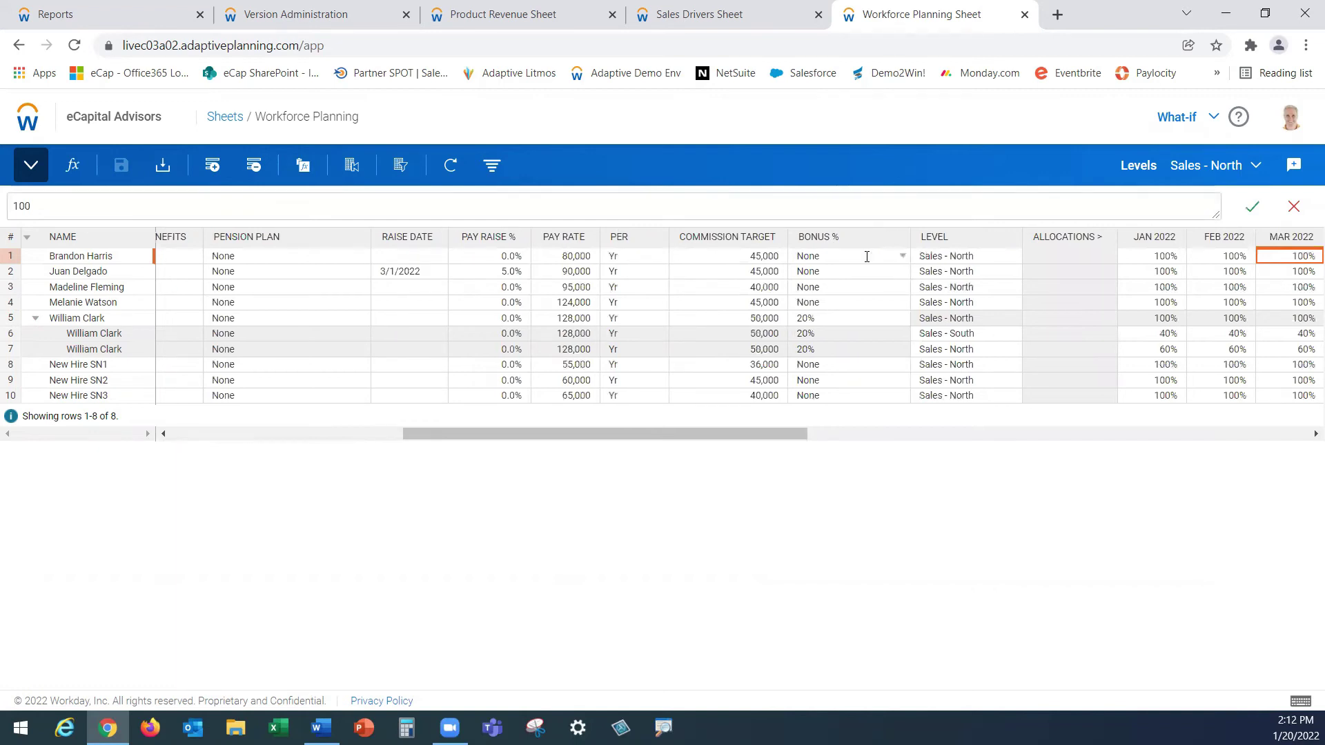
{"action": "left_click", "coordinate": [1153, 344]}
{"action": "left_click", "coordinate": [1139, 334]}
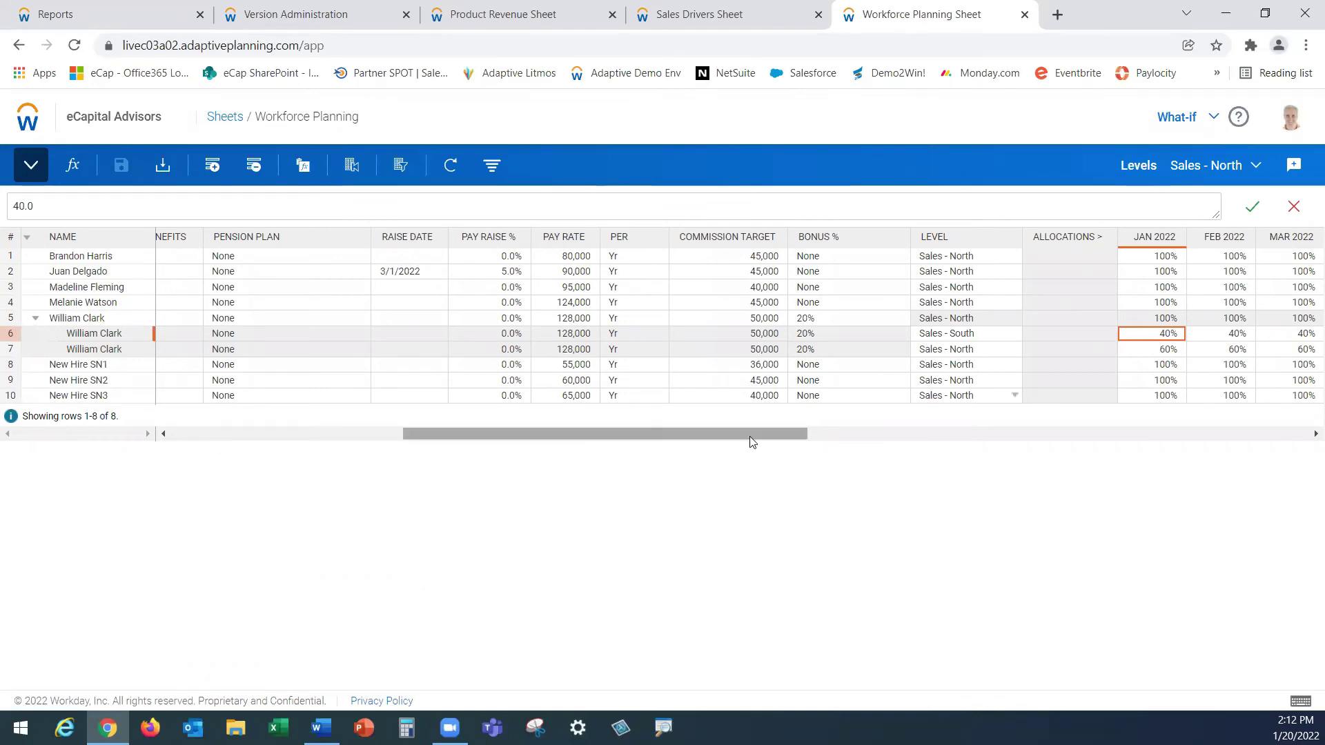
{"action": "left_click_drag", "start_coordinate": [751, 436], "coordinate": [476, 438]}
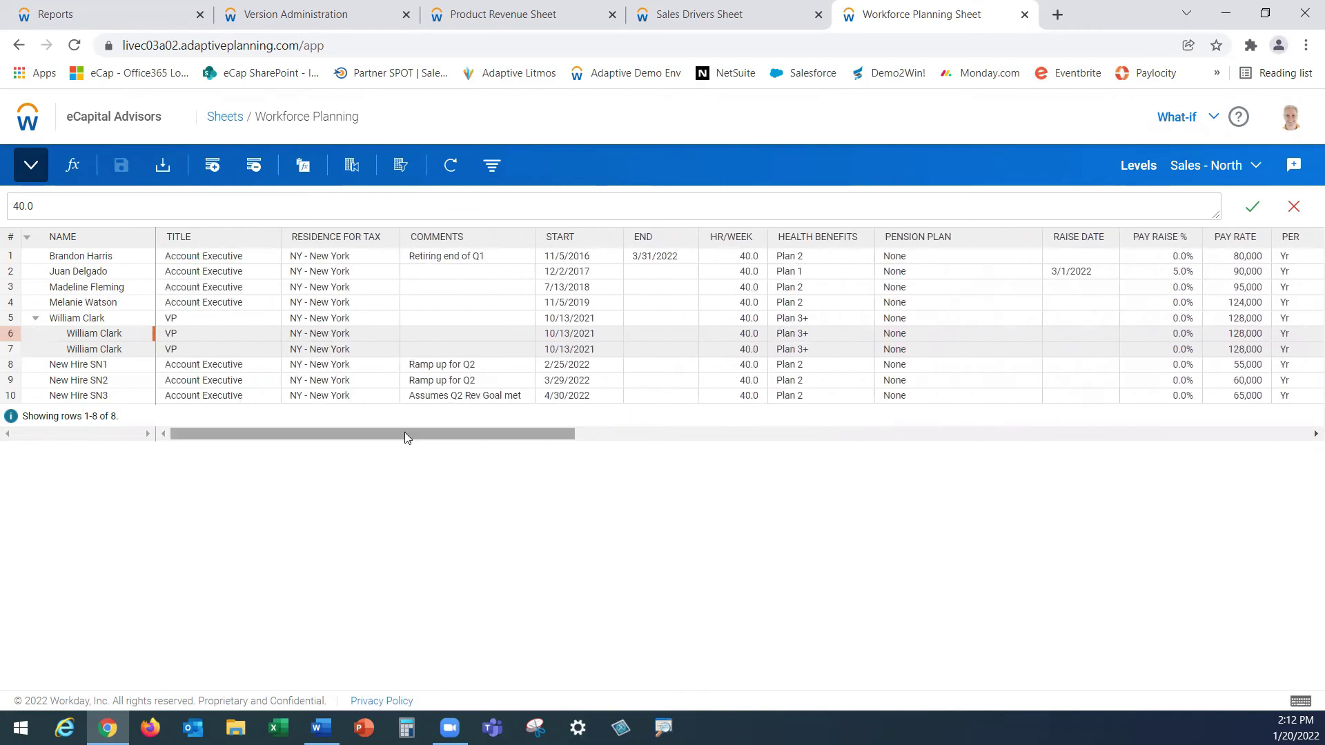
Move New Hire SN1, SN2 and SN3 start dates to 1/3/2022 and save the sheet.
{"action": "double_click", "coordinate": [614, 365]}
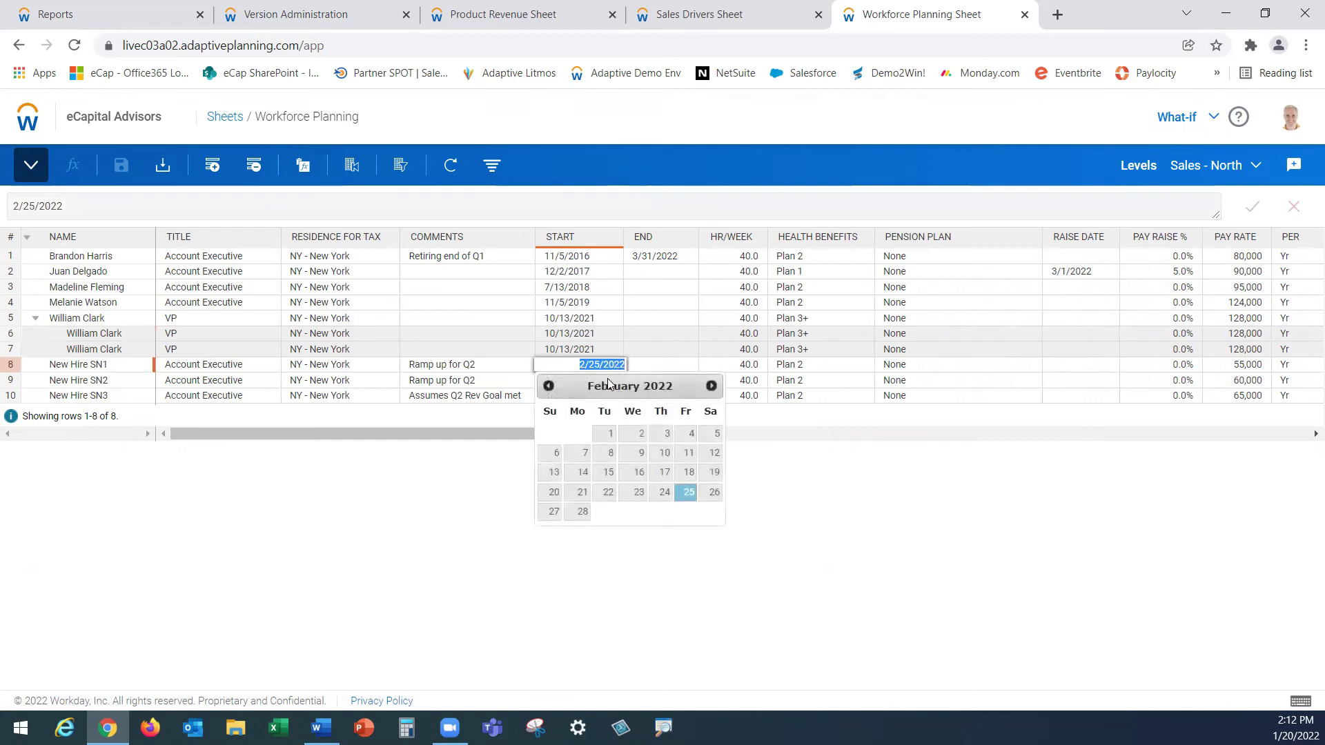
{"action": "left_click", "coordinate": [548, 386]}
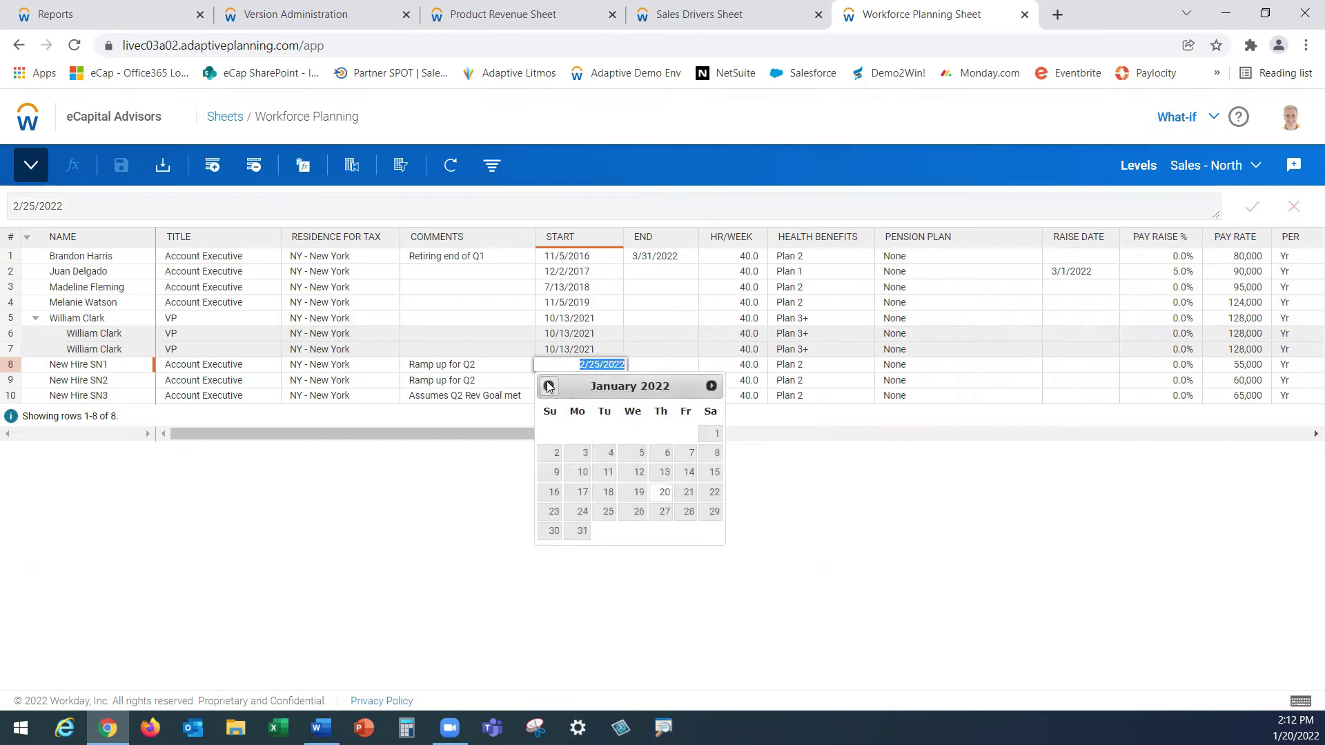
{"action": "left_click", "coordinate": [582, 452]}
{"action": "double_click", "coordinate": [617, 381]}
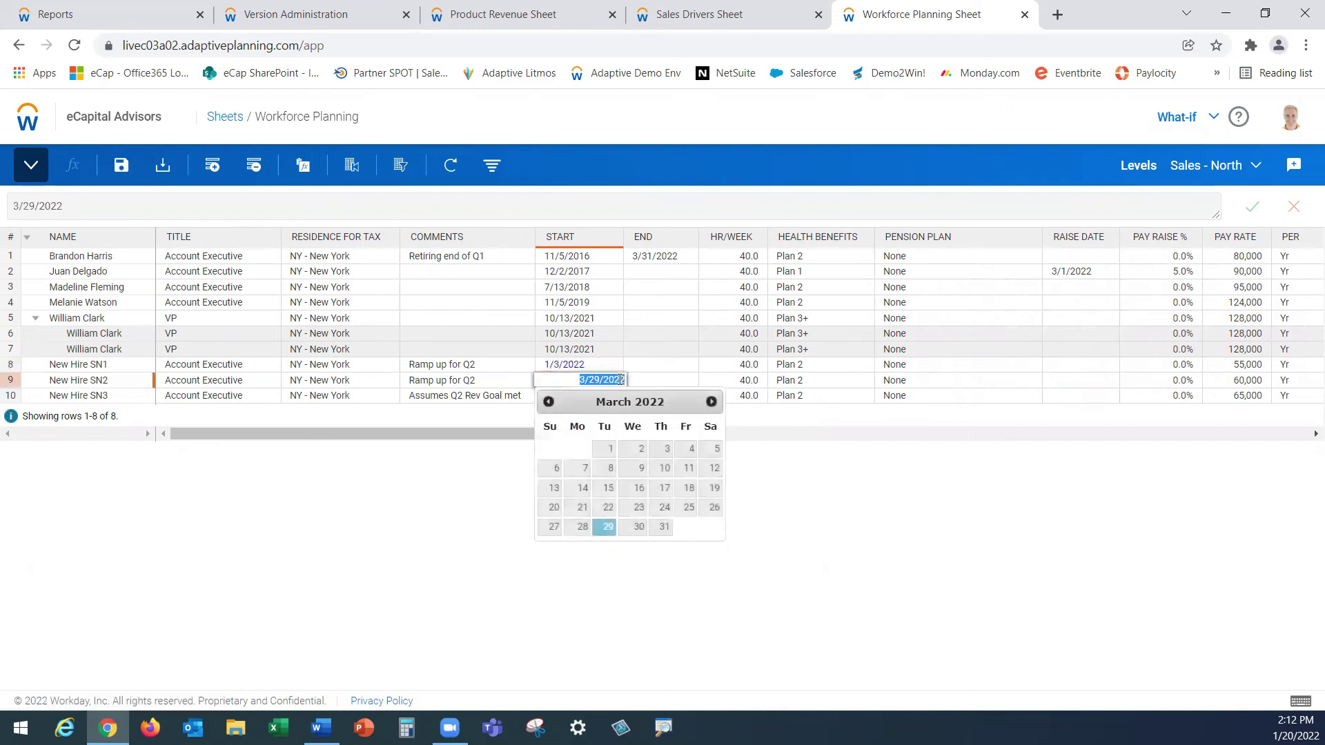
{"action": "left_click", "coordinate": [548, 402]}
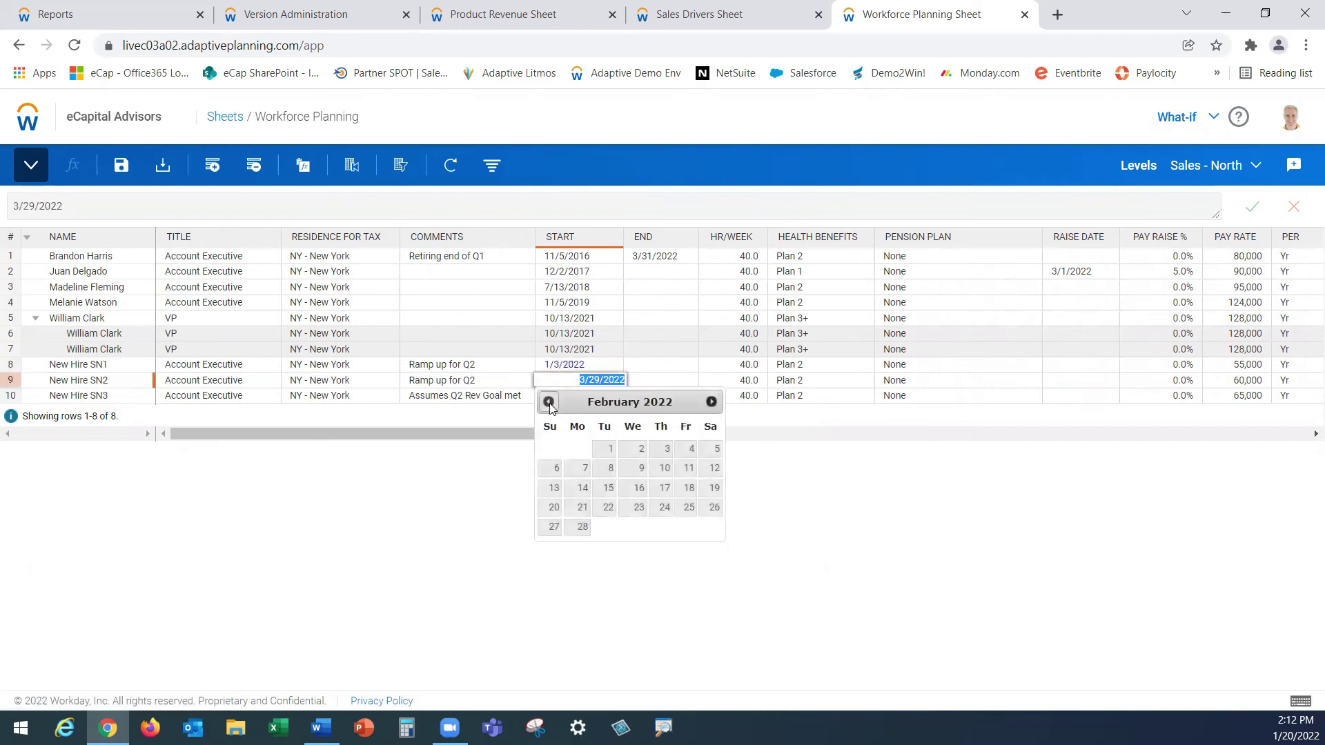
{"action": "left_click", "coordinate": [549, 402]}
{"action": "left_click", "coordinate": [582, 469]}
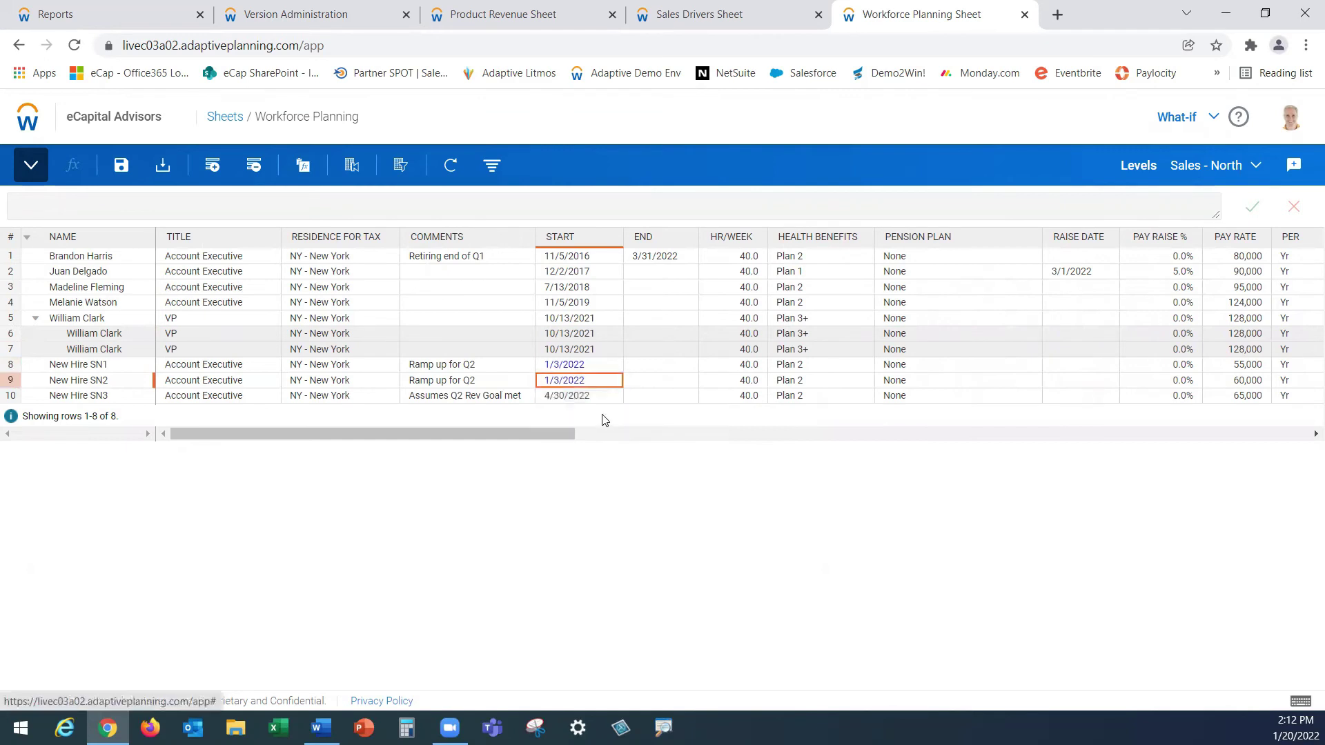
{"action": "double_click", "coordinate": [615, 396]}
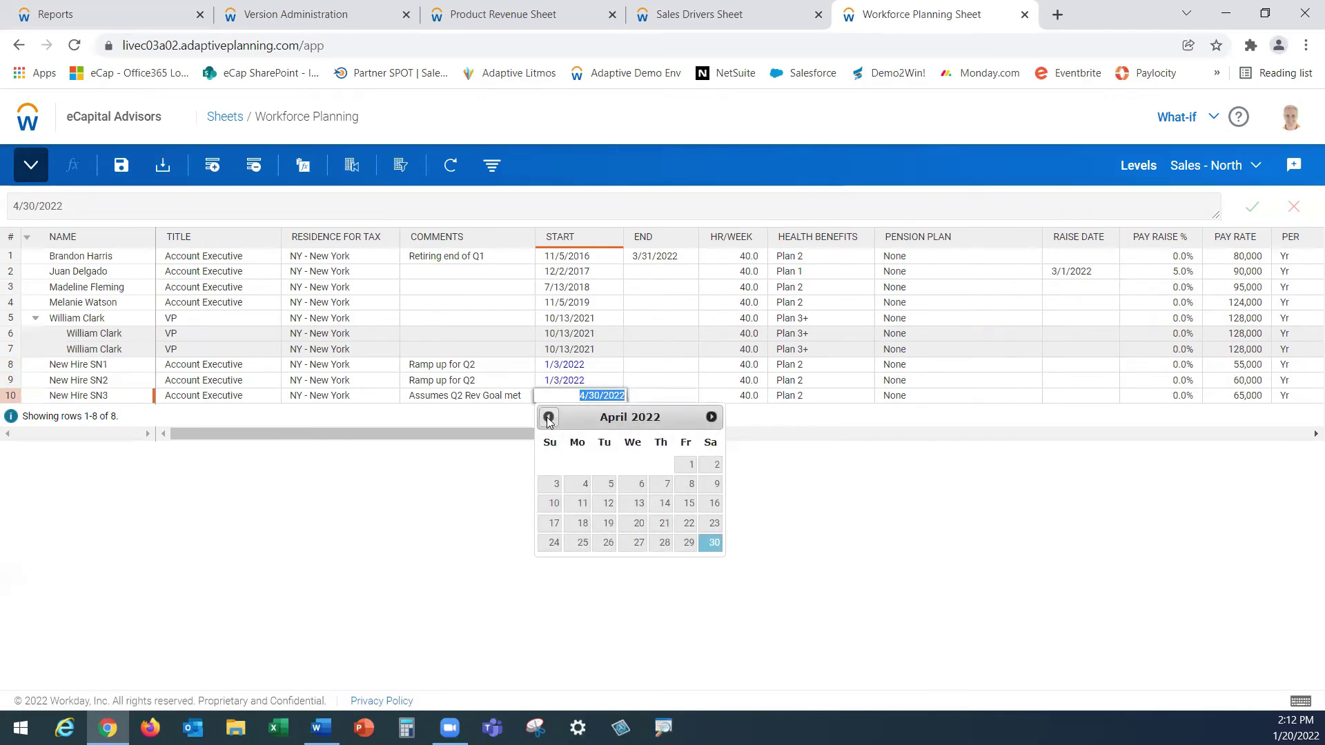
{"action": "left_click", "coordinate": [548, 417]}
{"action": "left_click", "coordinate": [548, 416]}
{"action": "left_click", "coordinate": [548, 417]}
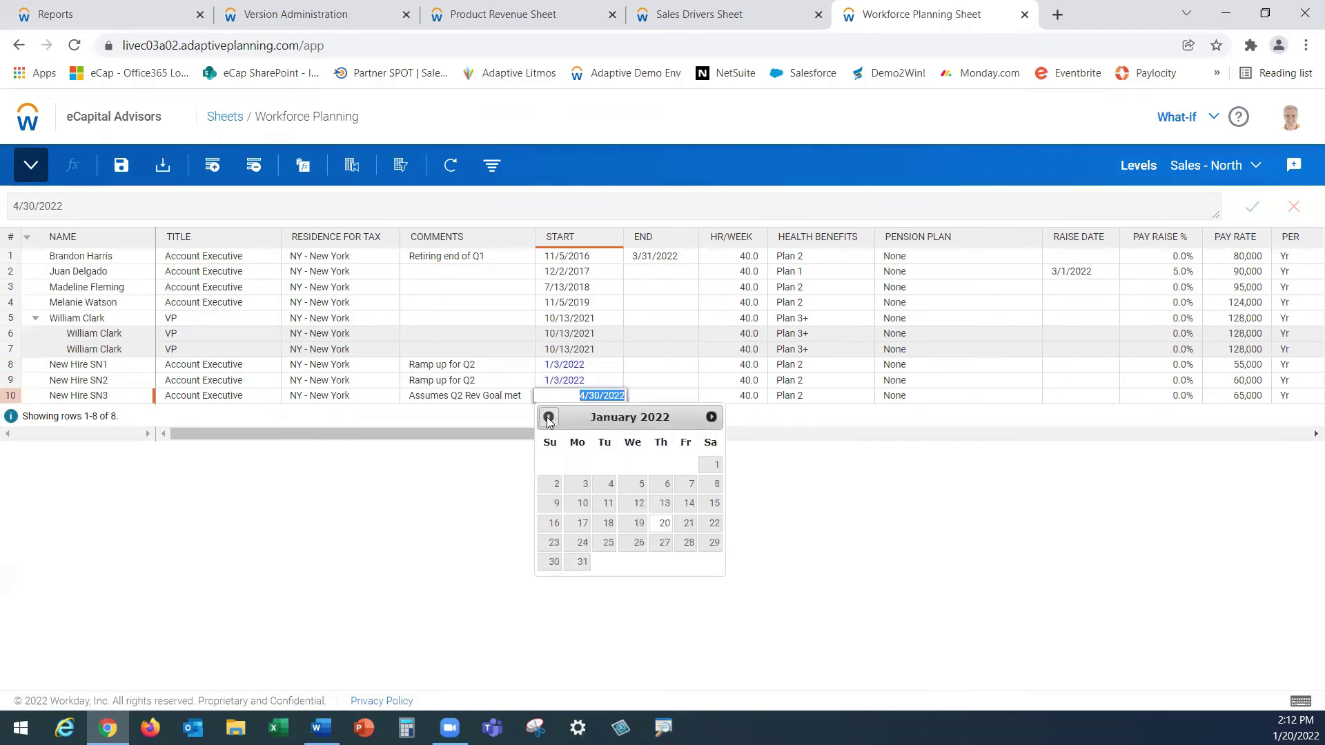
{"action": "left_click", "coordinate": [585, 486]}
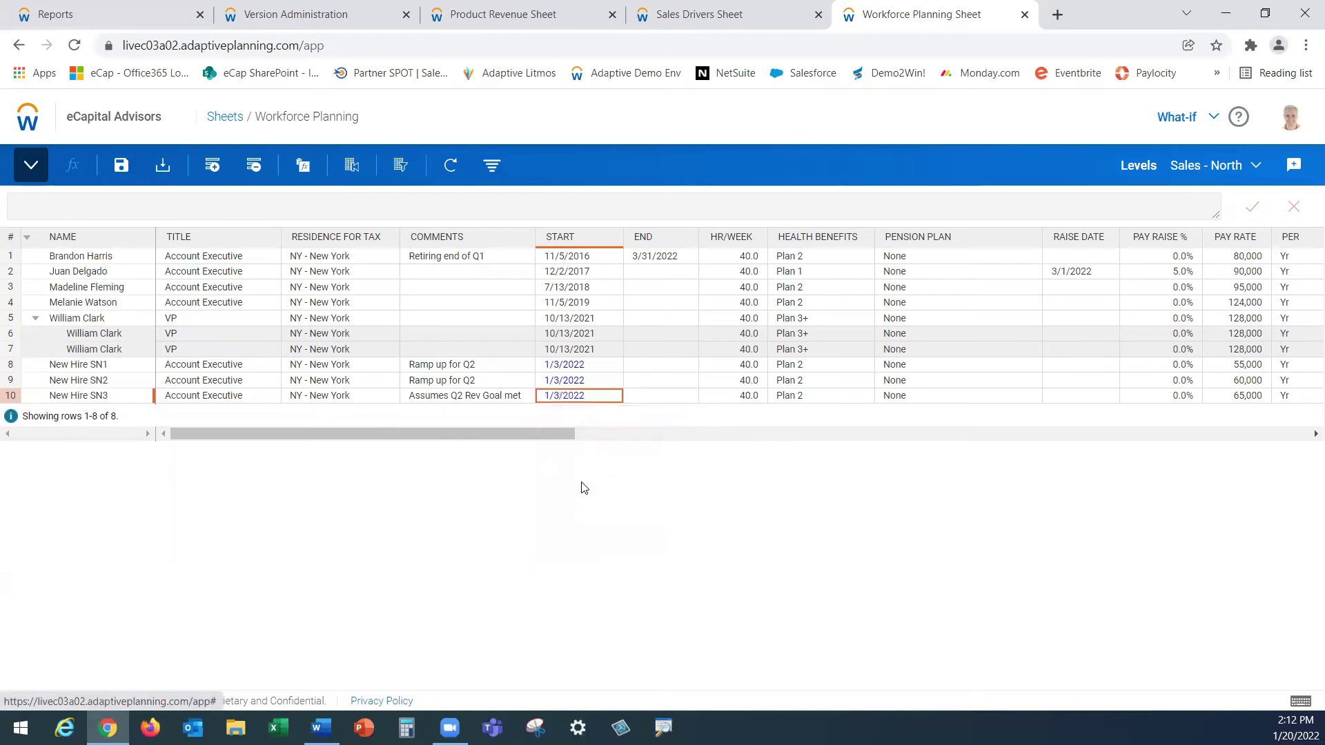
{"action": "left_click", "coordinate": [119, 168]}
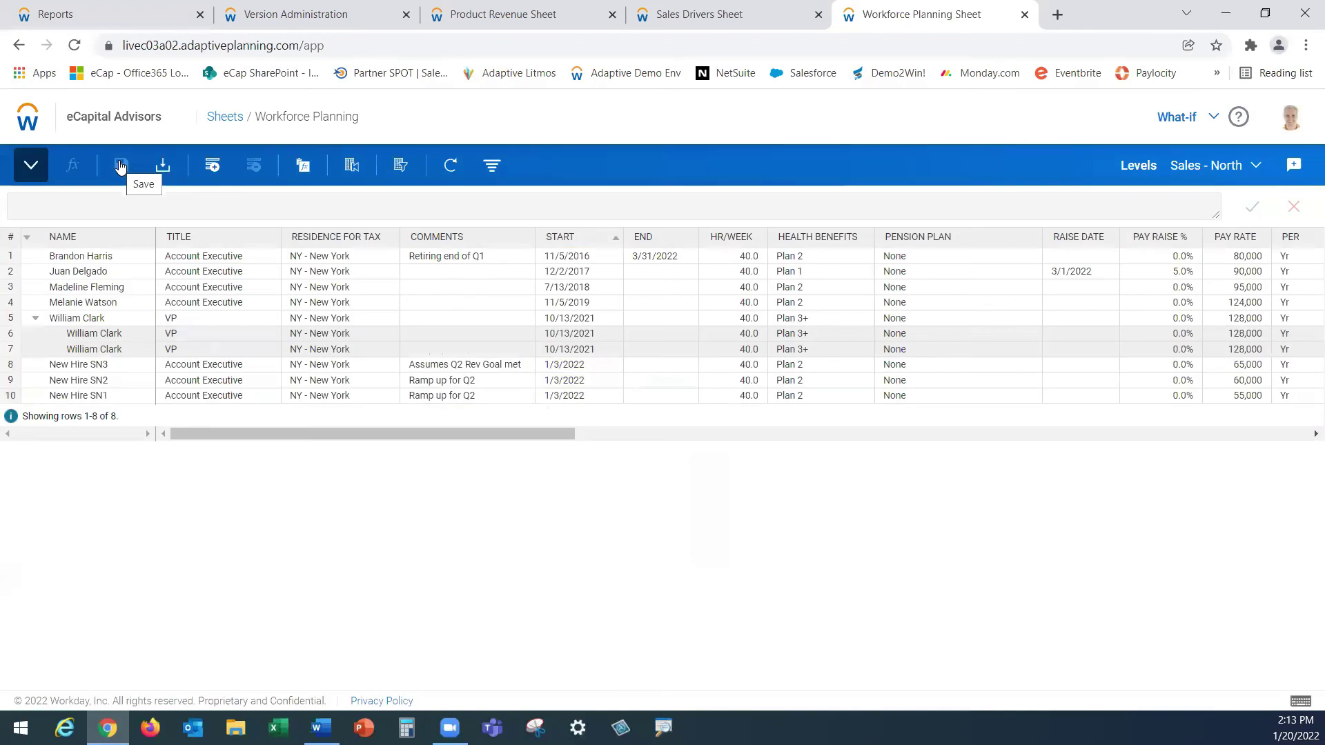
Open the What If - Financial Statement & Cash Impact report from Reports in a new tab.
{"action": "left_click", "coordinate": [214, 379]}
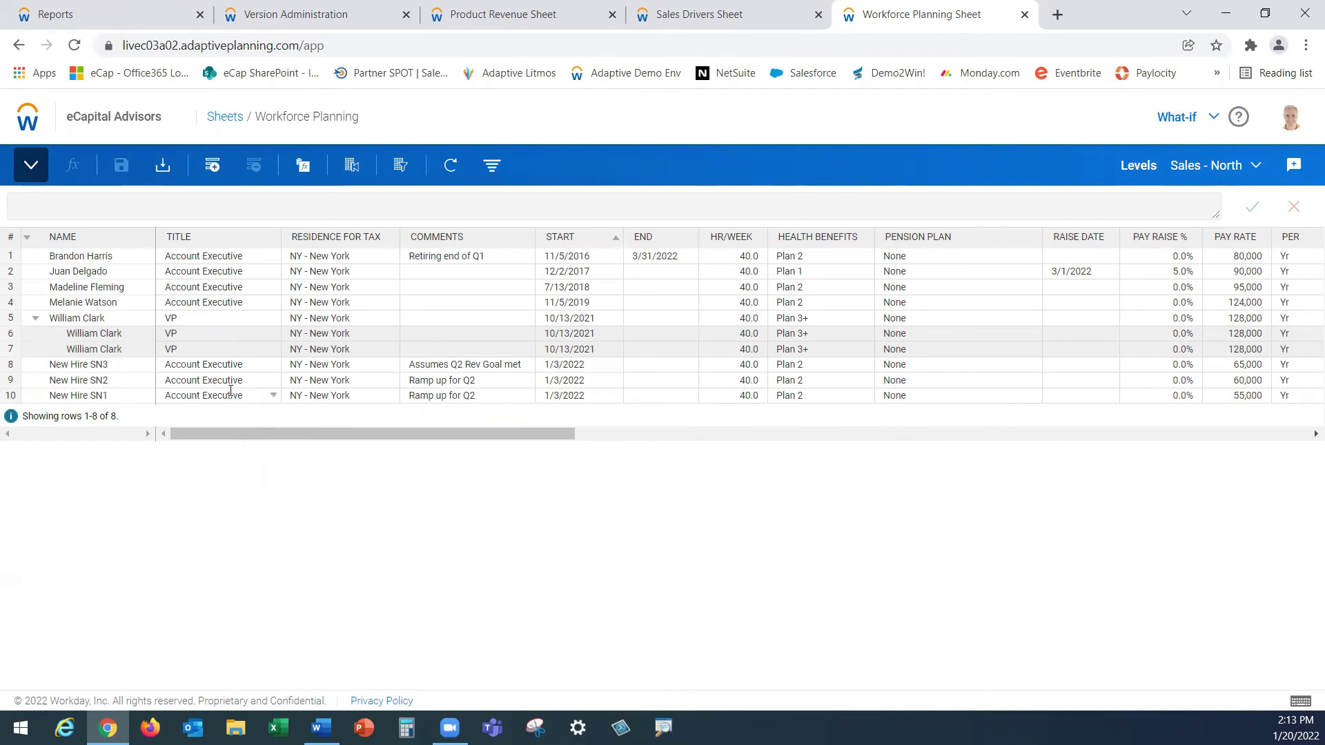
{"action": "mouse_move", "coordinate": [39, 142]}
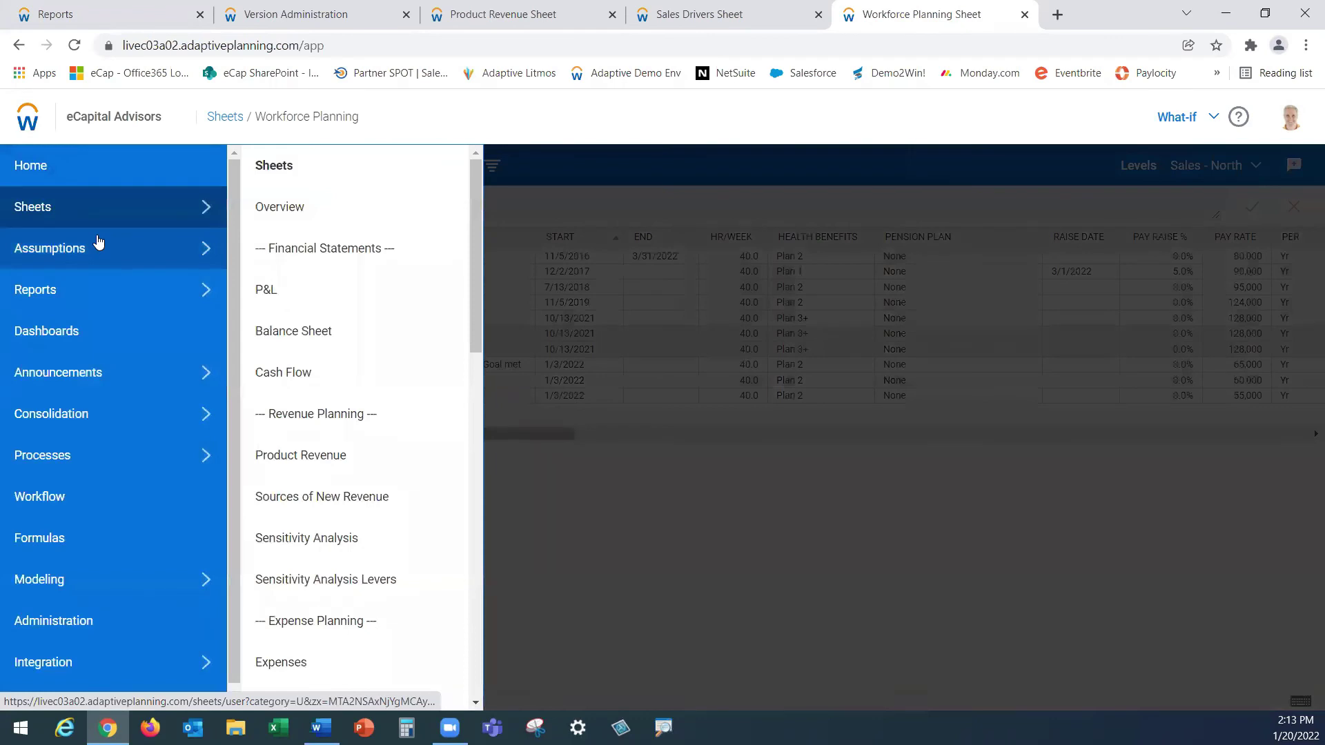
{"action": "left_click", "coordinate": [207, 290]}
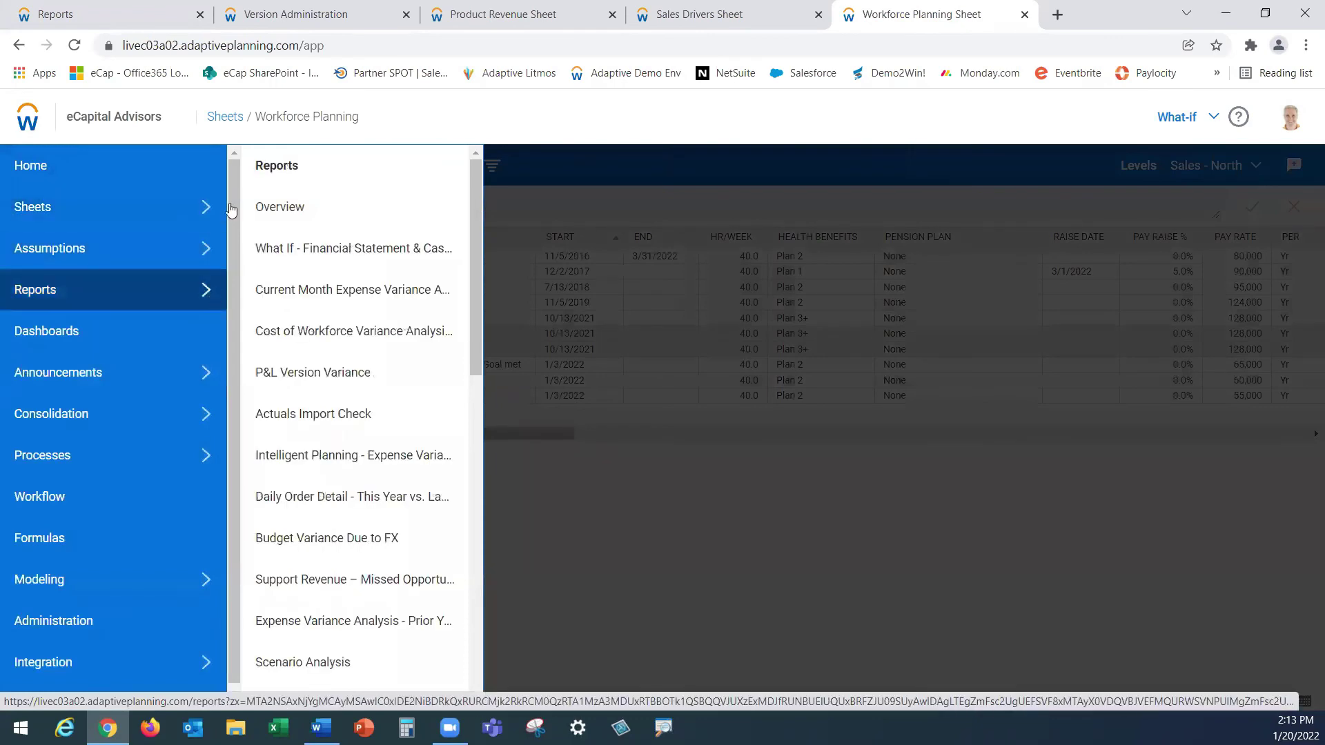
{"action": "right_click", "coordinate": [343, 255]}
{"action": "left_click", "coordinate": [435, 259]}
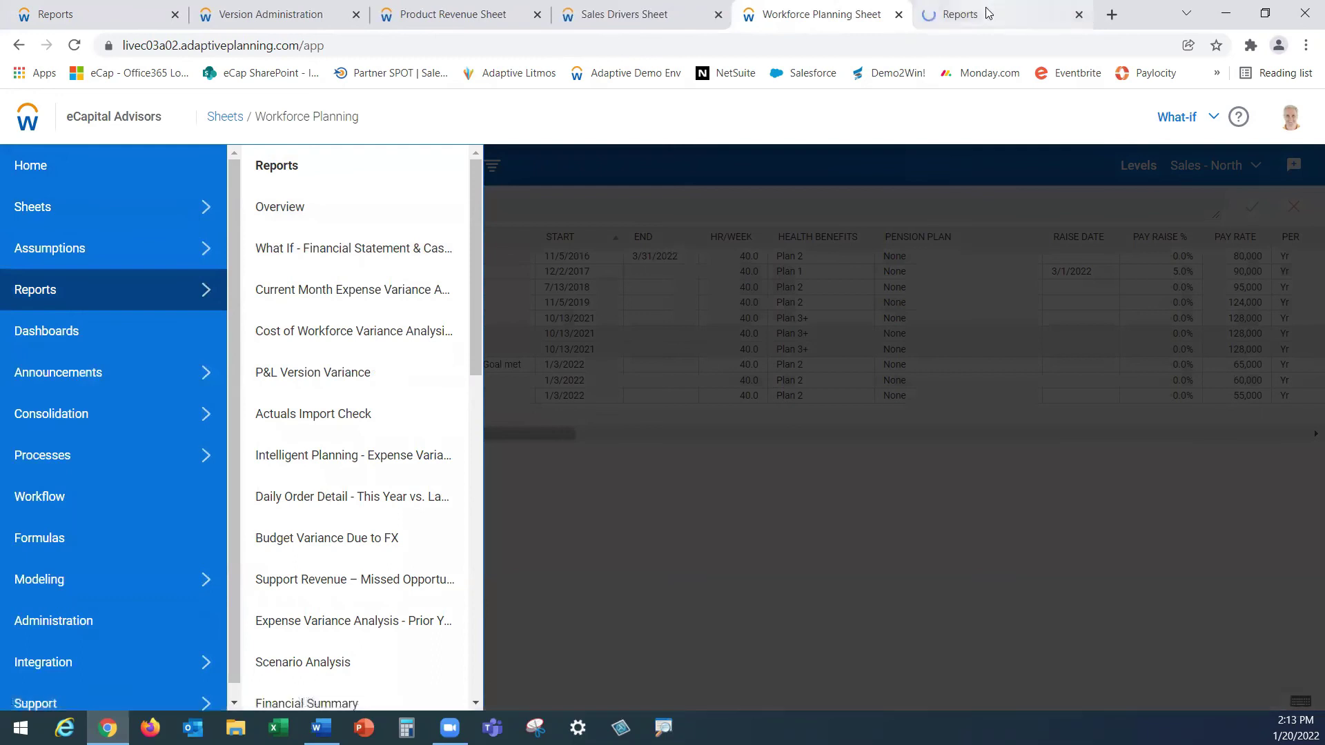
{"action": "left_click", "coordinate": [987, 12]}
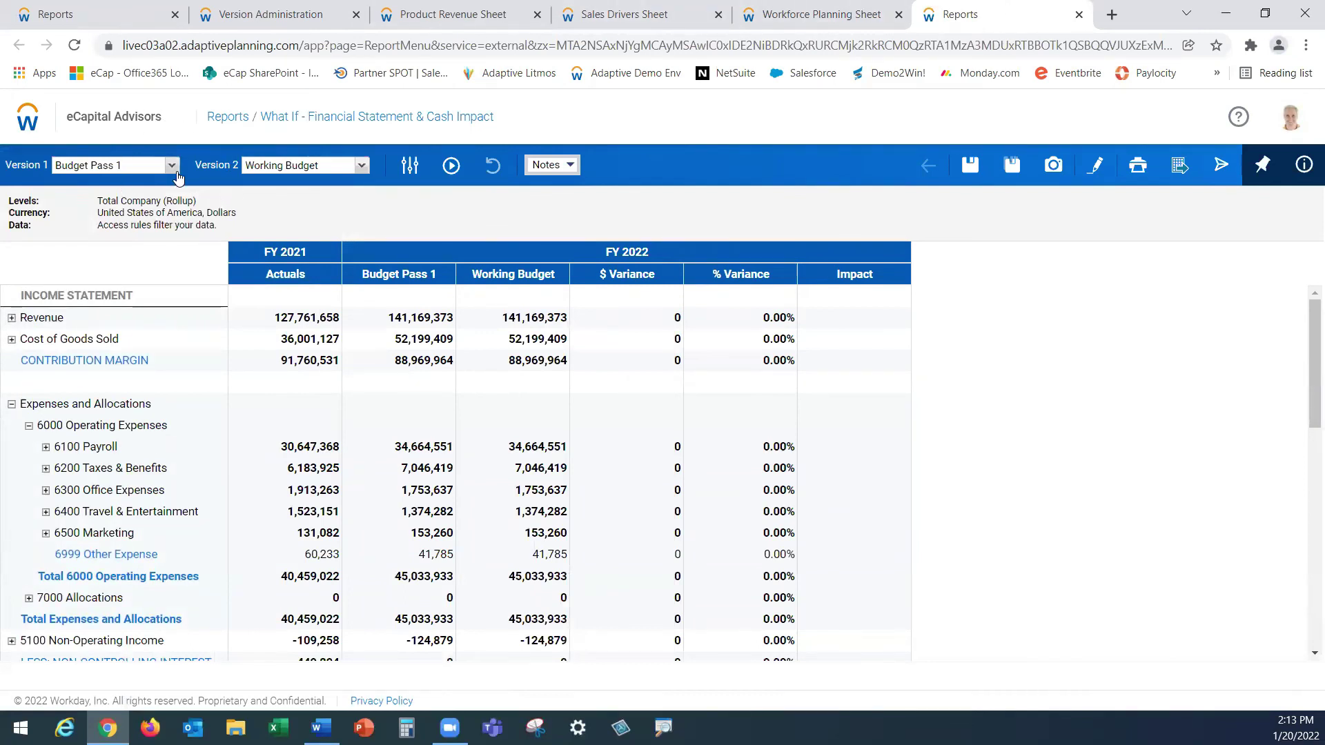
Make Working Budget the first compared version so the report shows Working Budget versus What-if.
{"action": "left_click", "coordinate": [172, 171]}
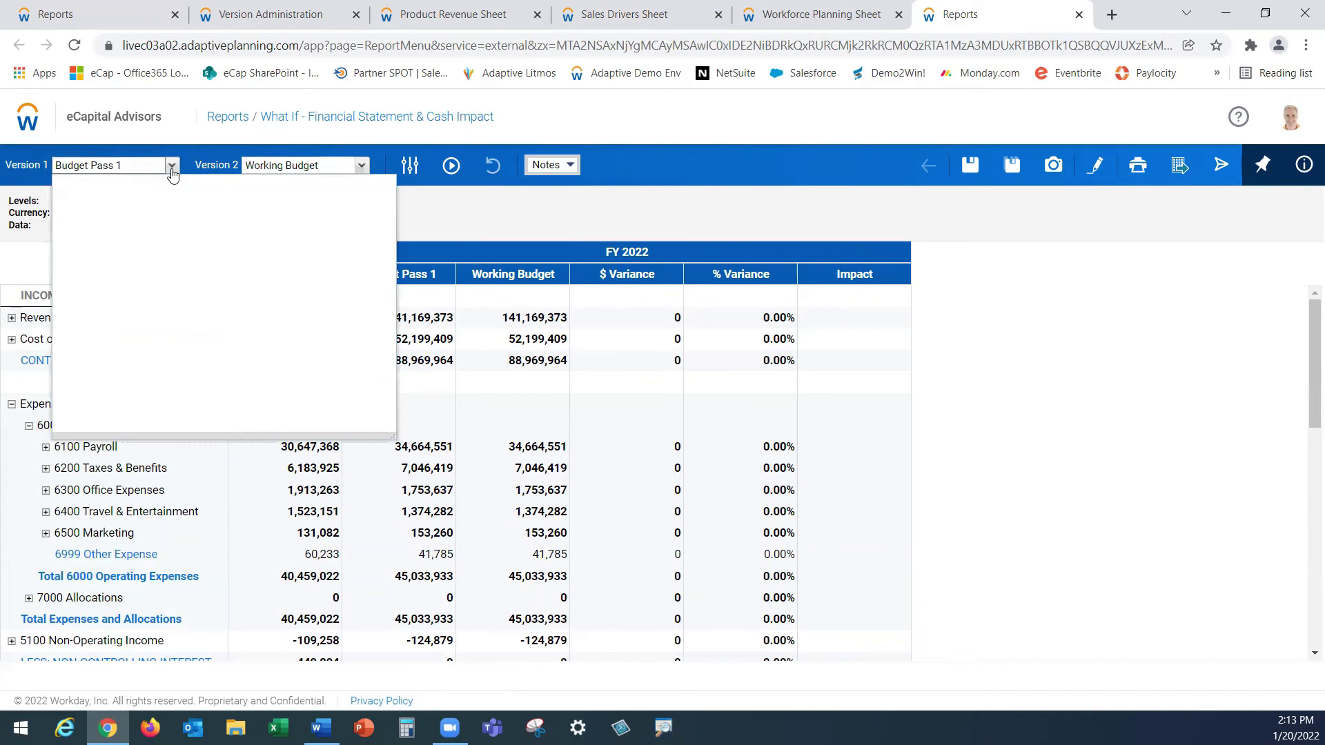
{"action": "key", "text": "Up"}
{"action": "key", "text": "Up"}
{"action": "key", "text": "Return"}
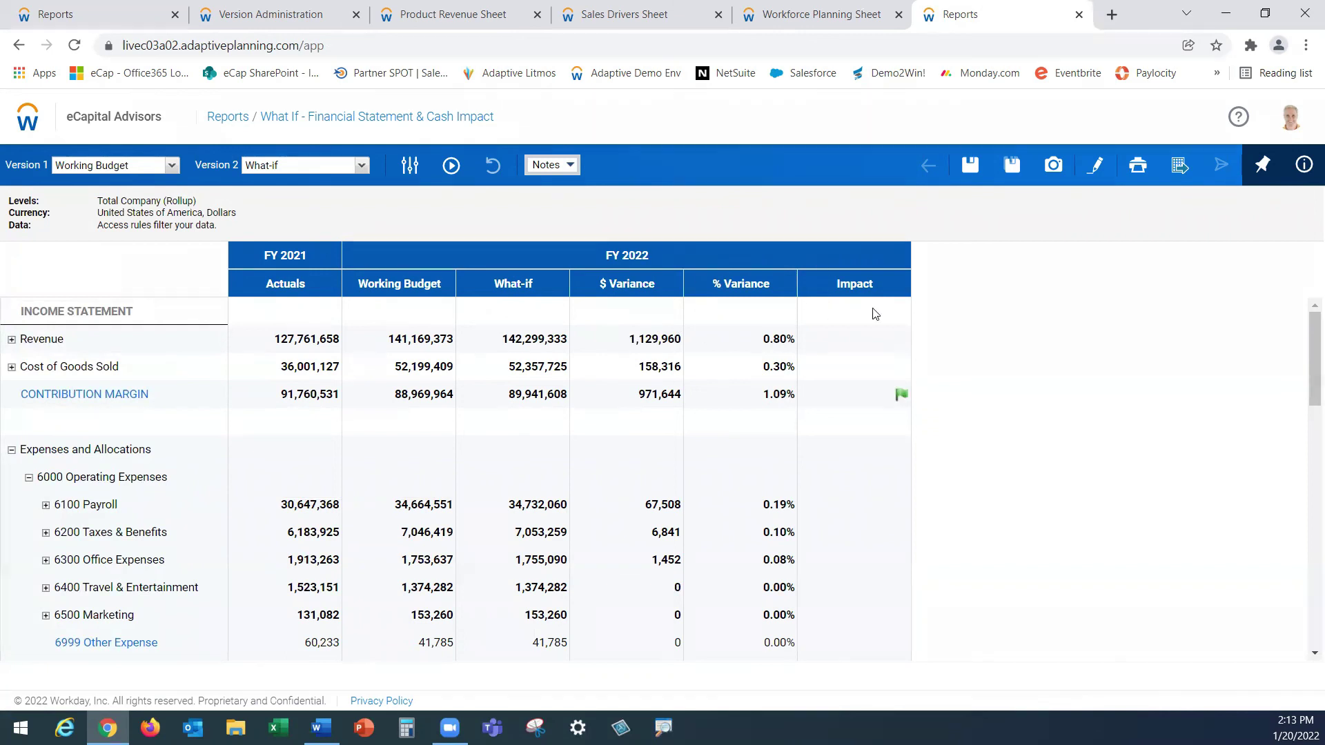
{"action": "key", "text": "ctrl"}
{"action": "key", "text": "ctrl"}
{"action": "scroll", "coordinate": [628, 449], "scroll_direction": "down", "scroll_amount": 8}
{"action": "key", "text": "ctrl"}
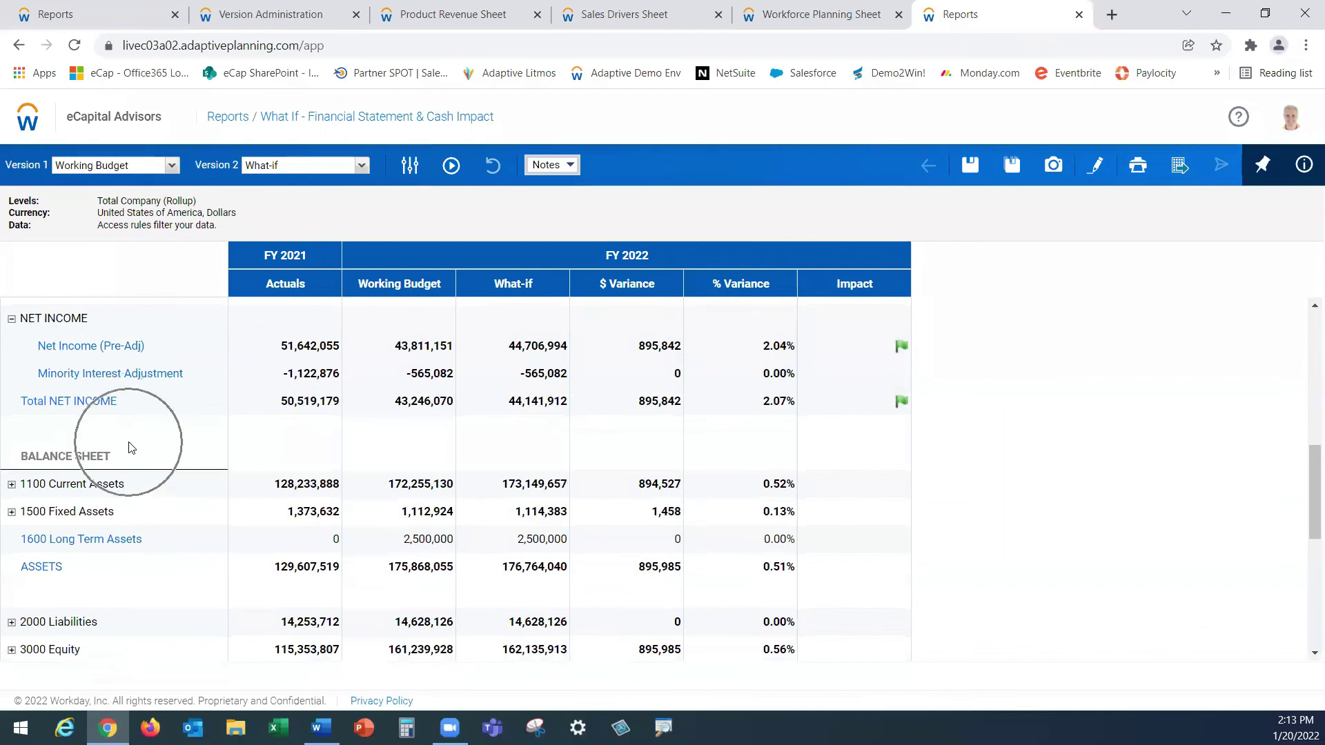
{"action": "scroll", "coordinate": [237, 467], "scroll_direction": "down", "scroll_amount": 5}
{"action": "key", "text": "ctrl"}
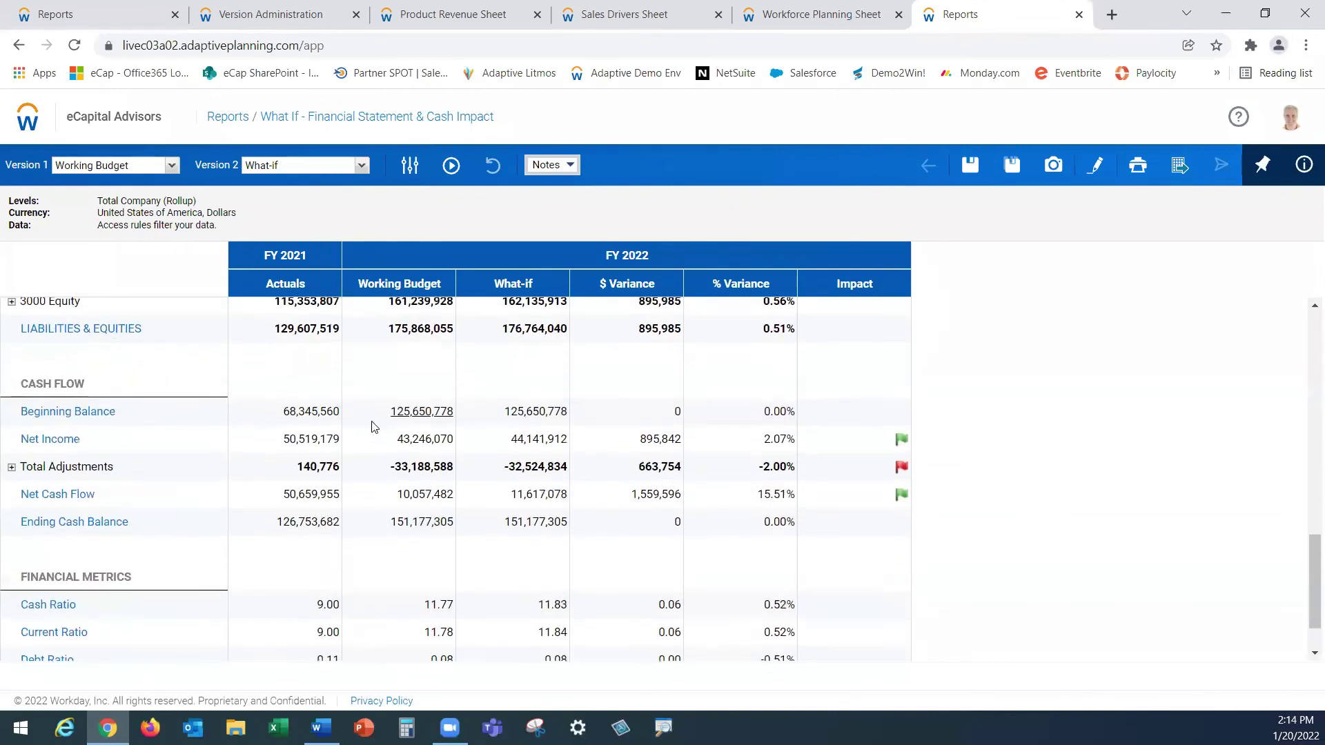
{"action": "scroll", "coordinate": [373, 430], "scroll_direction": "down", "scroll_amount": 1}
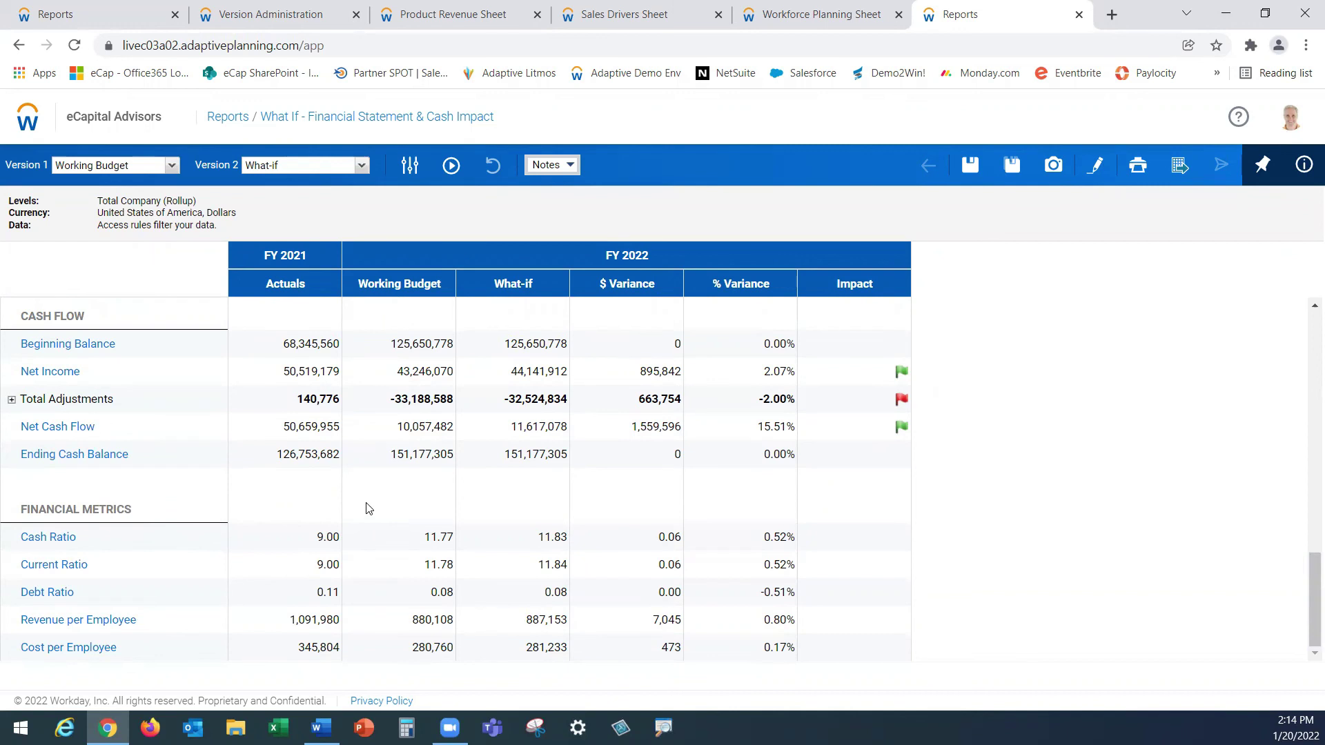
{"action": "scroll", "coordinate": [366, 509], "scroll_direction": "up", "scroll_amount": 9}
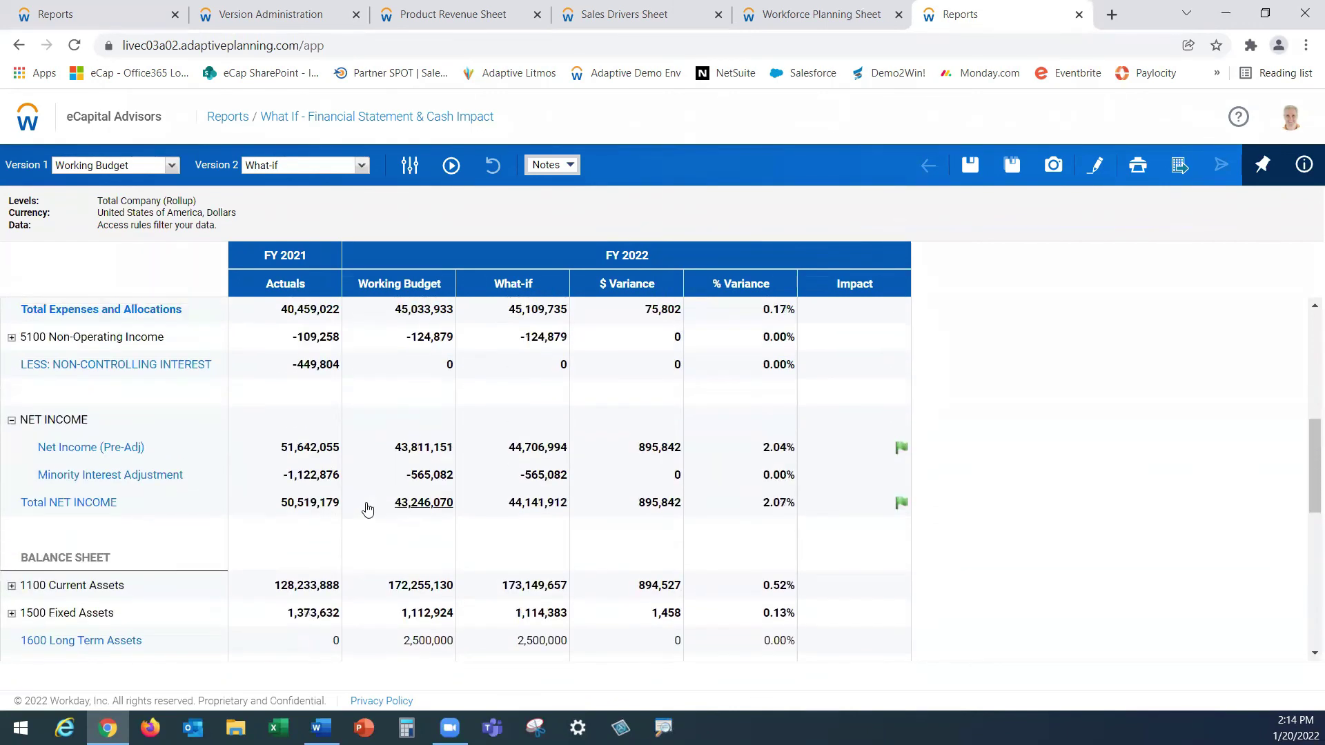
{"action": "scroll", "coordinate": [366, 508], "scroll_direction": "up", "scroll_amount": 6}
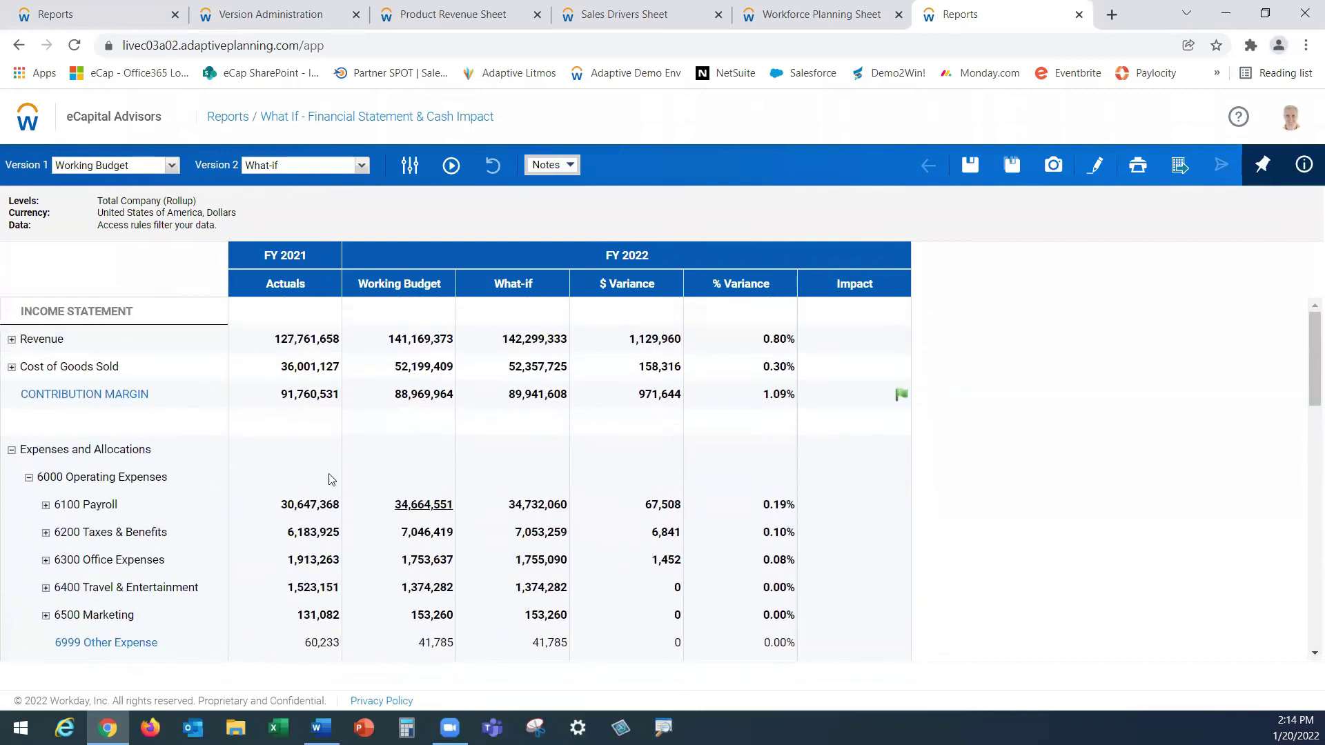